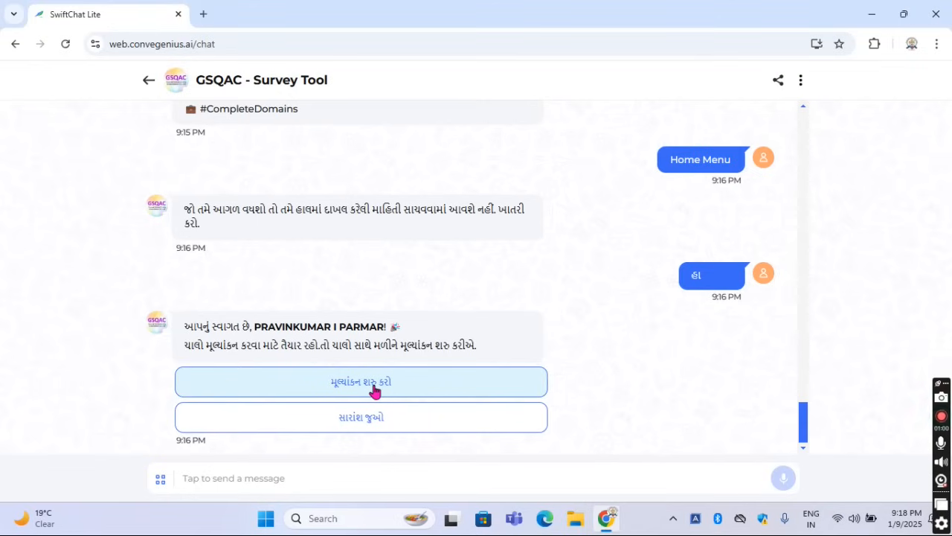
Start the evaluation with the school details confirmed, choosing domain 1 અધ્યયન અને અધ્યાપન and sub-domain 1.1 સામયિક કસોટી
left_click(374, 386)
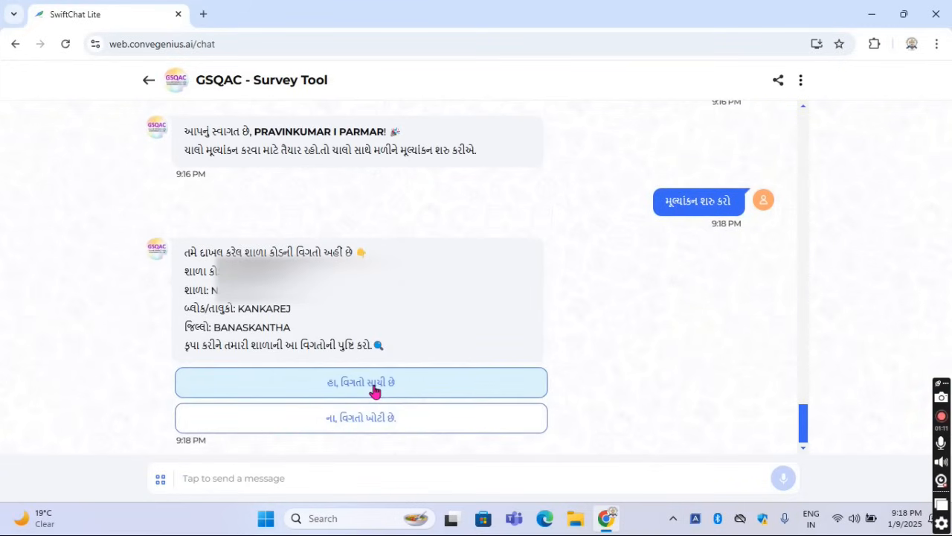
left_click(415, 384)
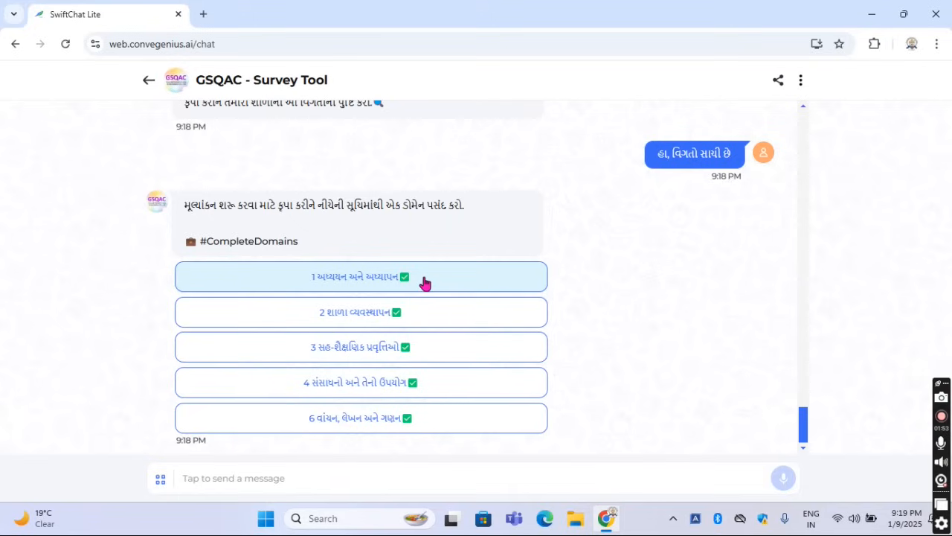
left_click(359, 279)
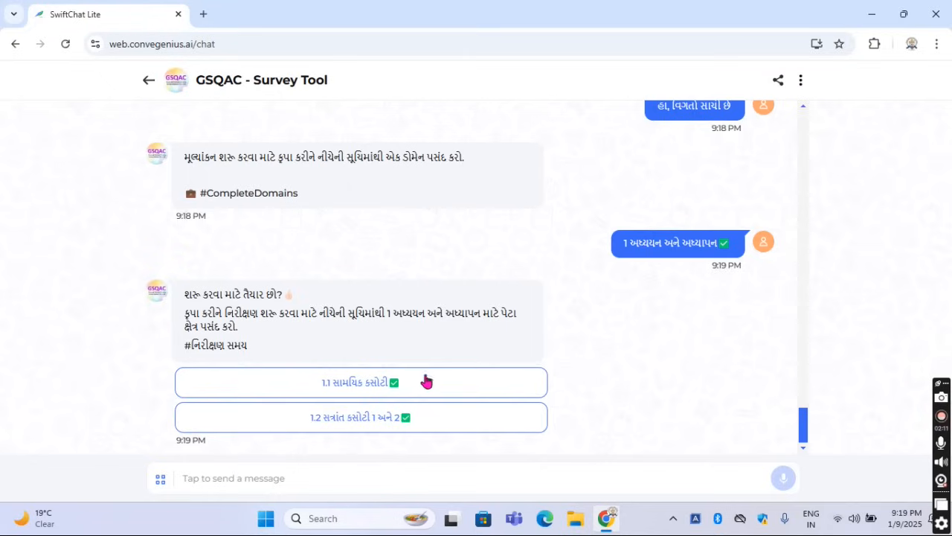
left_click(374, 388)
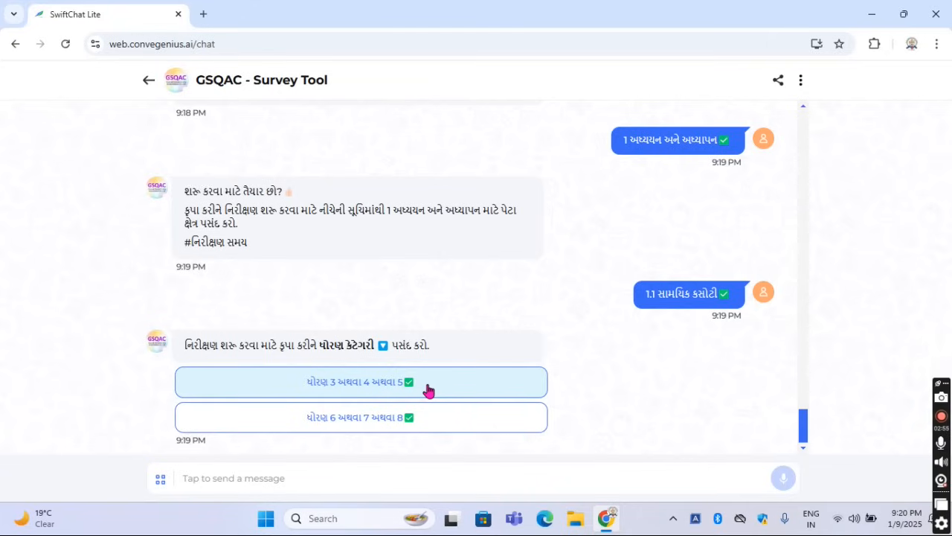
Choose the category ધોરણ 3 અથવા 4 અથવા 5 with ધોરણ 3, and open its inspection form
left_click(383, 392)
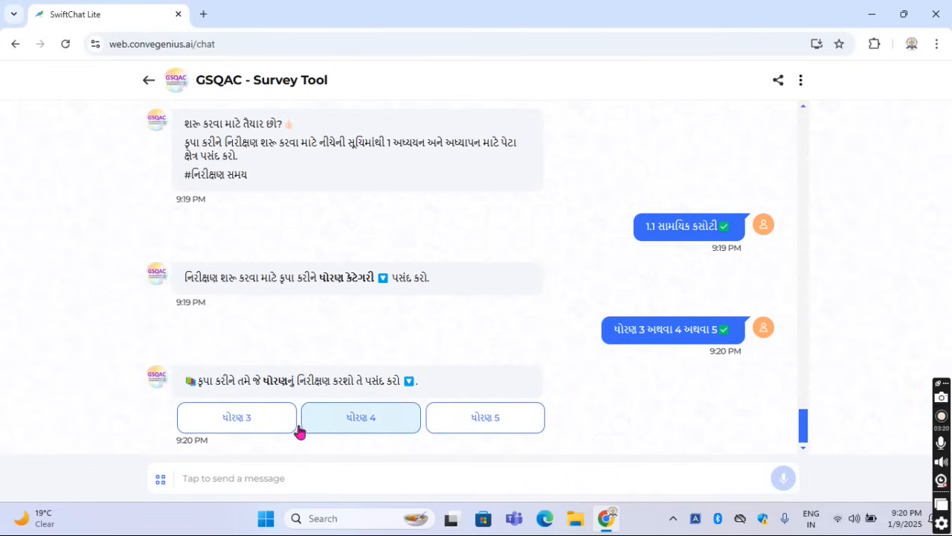
left_click(253, 421)
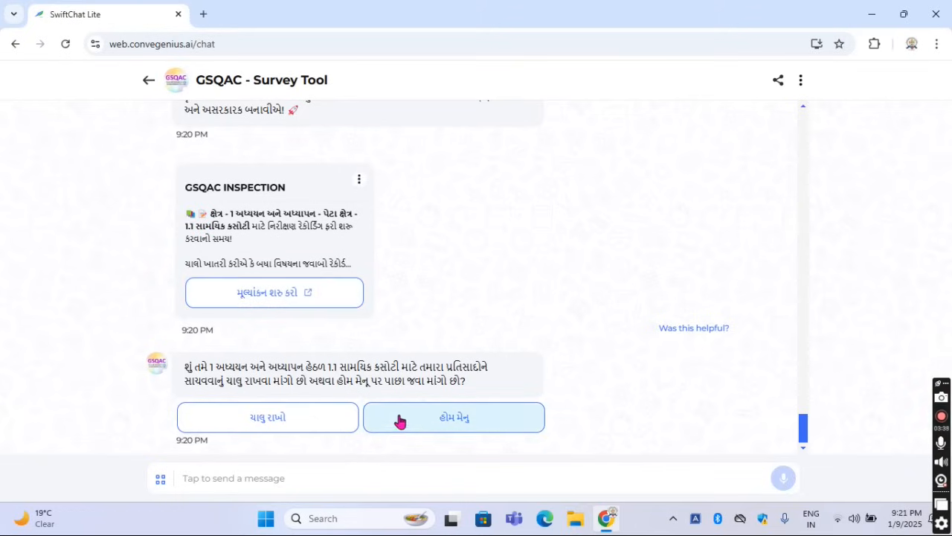
left_click(273, 295)
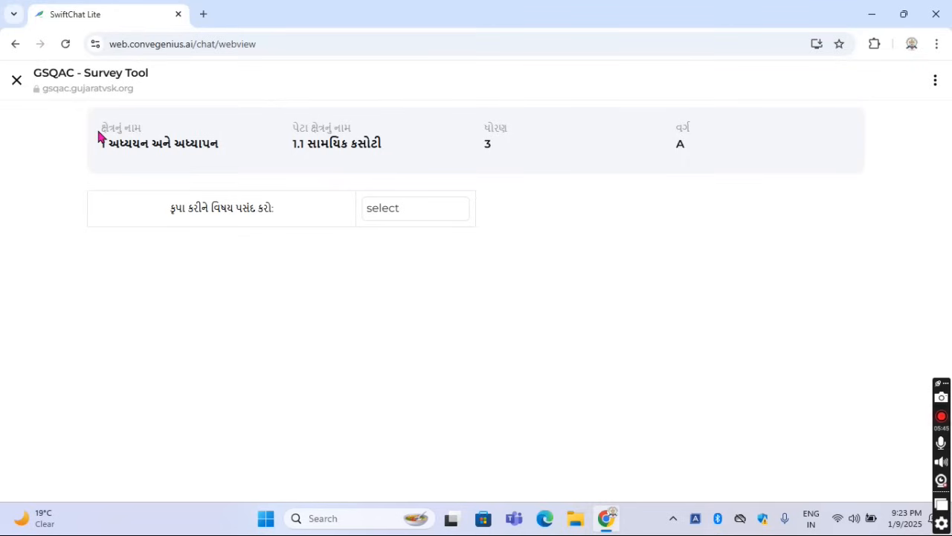
Examine the domain, sub-domain, grade and class details in the form header
left_click_drag(102, 126, 220, 151)
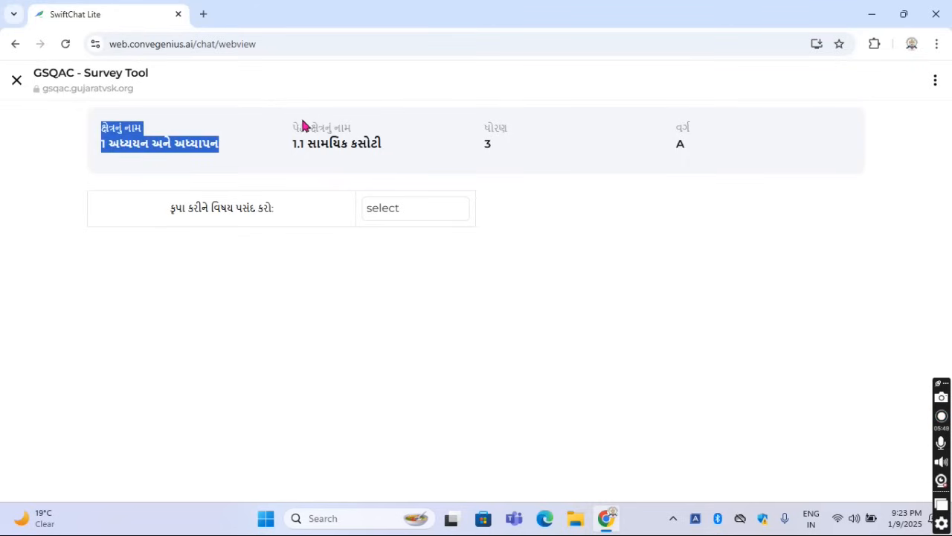
left_click_drag(294, 128, 389, 151)
left_click(427, 139)
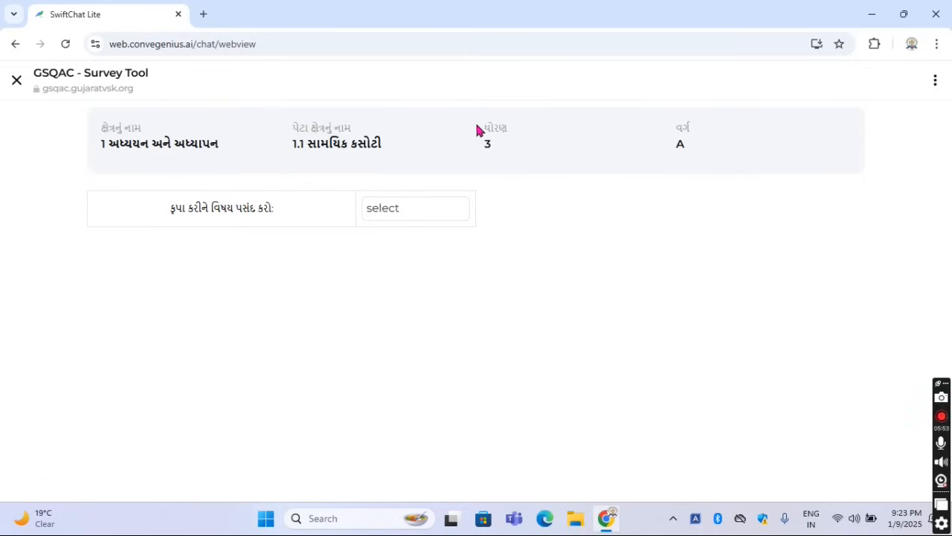
double_click(493, 130)
left_click(580, 144)
left_click(521, 163)
Read the subject prompt and select ગુજરાતી as the subject for the inspection form
left_click_drag(171, 210, 279, 216)
left_click(302, 215)
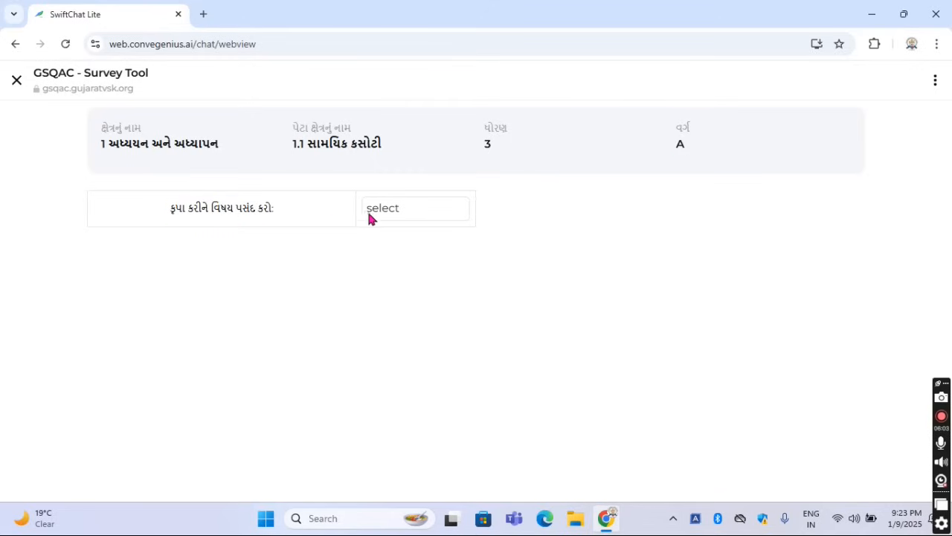
left_click(436, 215)
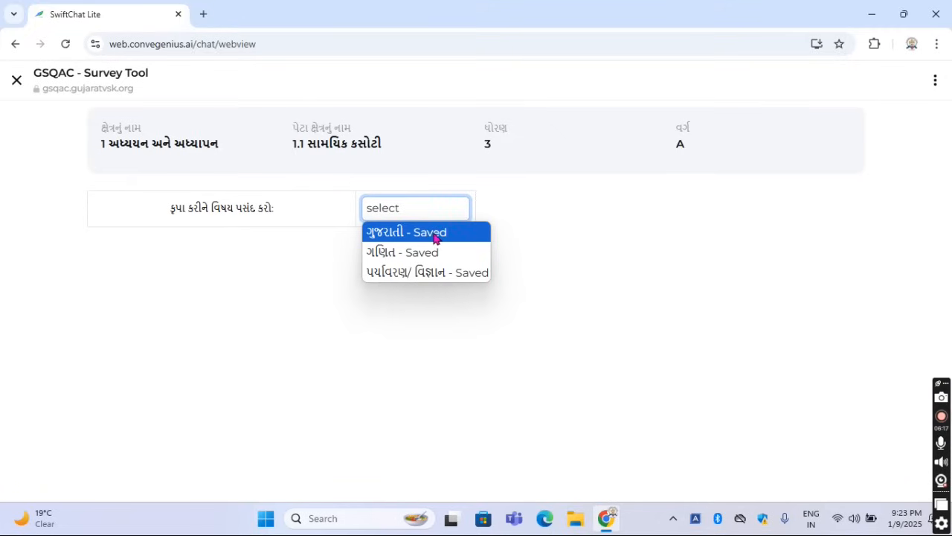
left_click(397, 234)
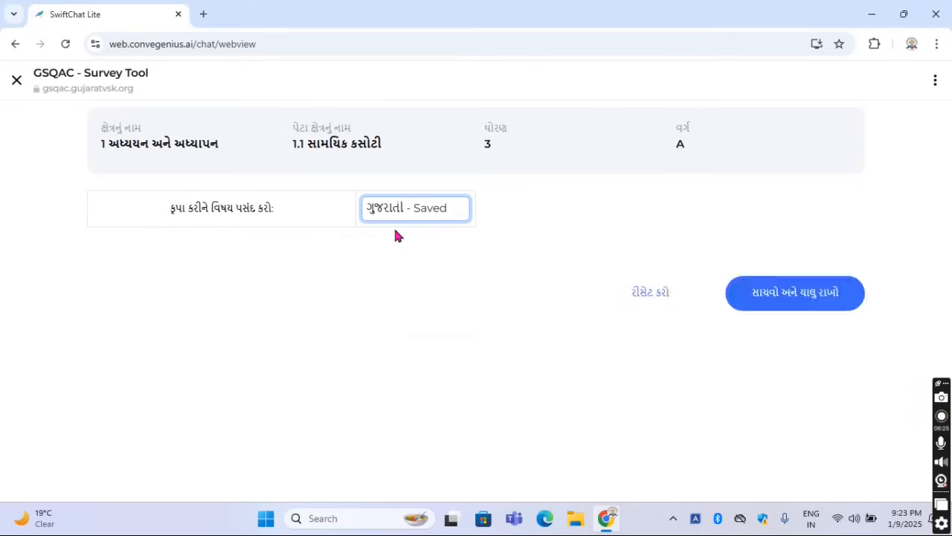
Look through the whole Gujarati form and read the titles of criteria 01 and 02
scroll(484, 275, "down", 5)
scroll(487, 287, "down", 5)
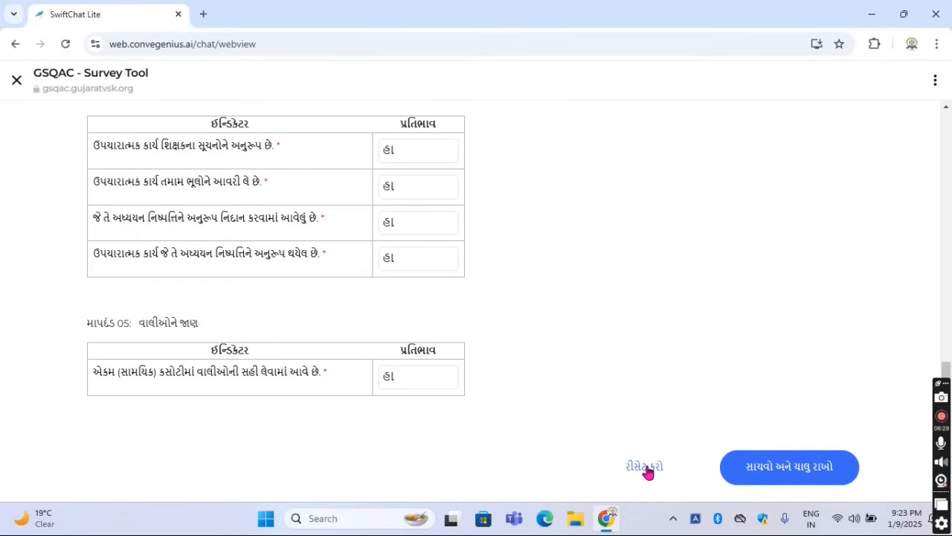
scroll(569, 425, "up", 8)
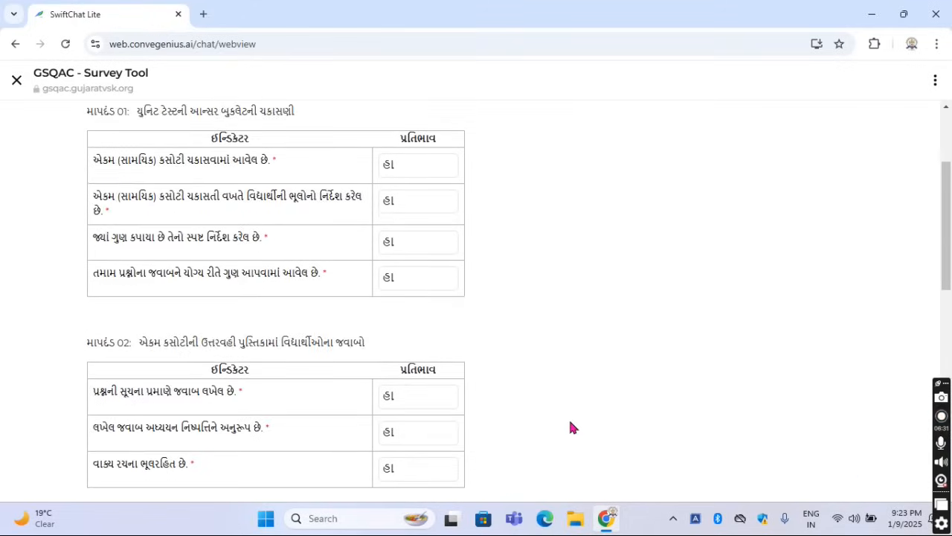
scroll(573, 427, "up", 2)
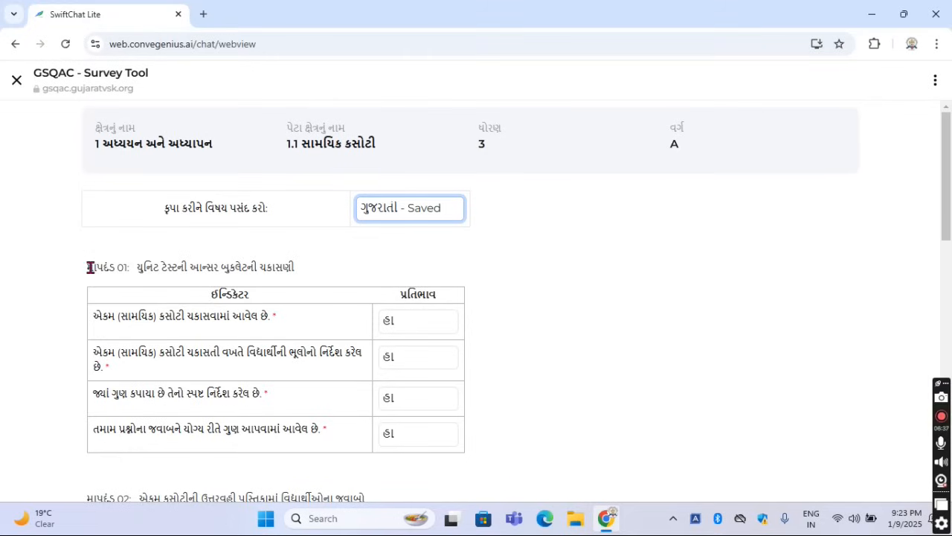
left_click_drag(90, 267, 300, 272)
left_click(316, 266)
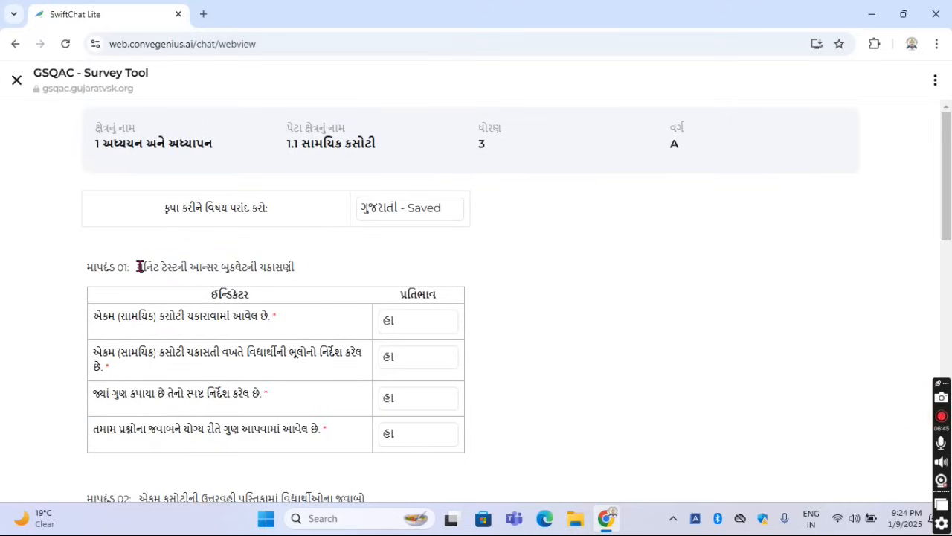
left_click_drag(140, 266, 300, 274)
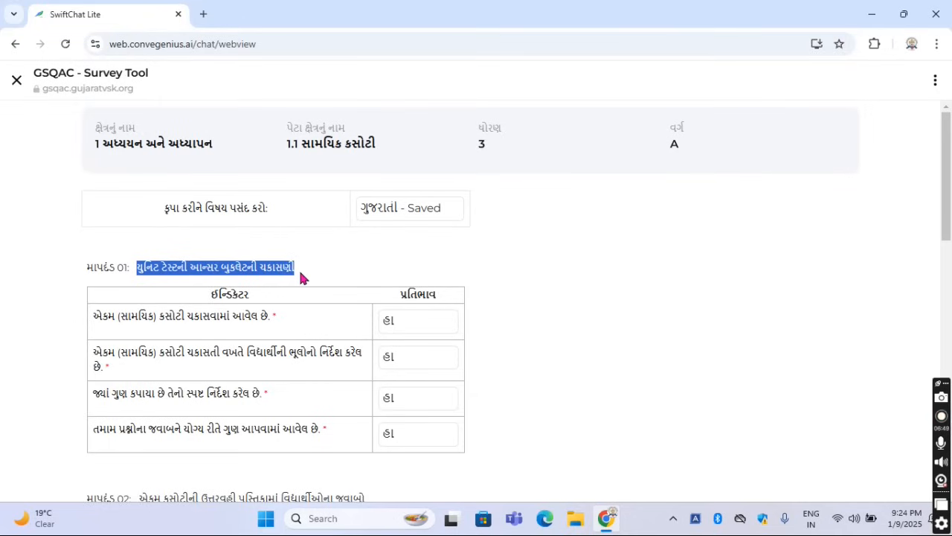
left_click(312, 274)
scroll(312, 272, "down", 2)
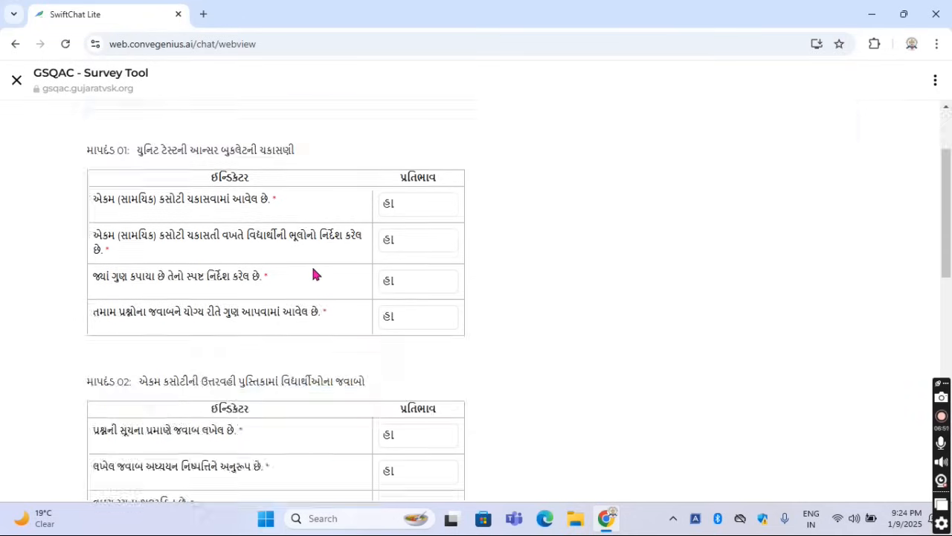
left_click_drag(146, 360, 386, 365)
left_click(388, 361)
Read the titles of criteria 03, 04 and 05 in the Gujarati form and return to criterion 01
scroll(390, 362, "down", 4)
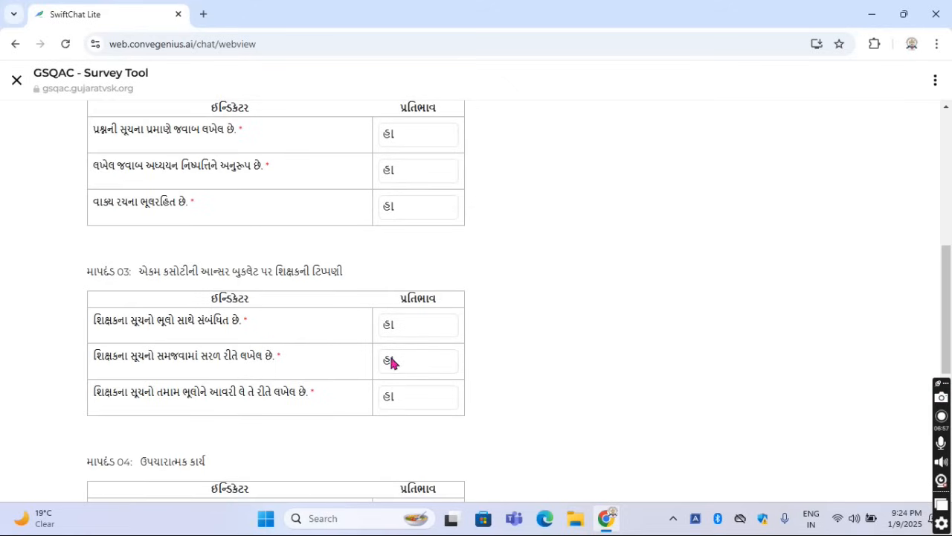
left_click_drag(136, 271, 344, 275)
scroll(318, 351, "down", 2)
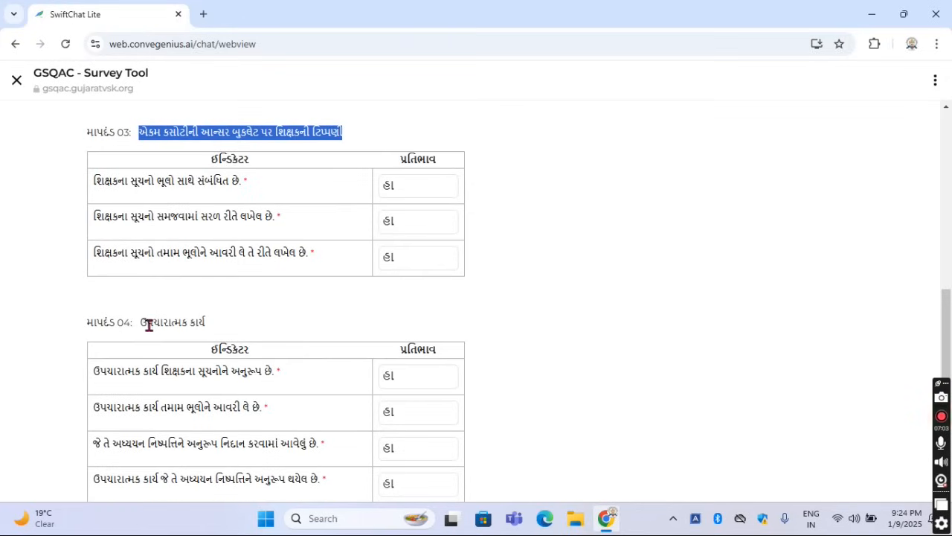
left_click_drag(140, 323, 227, 331)
left_click(245, 322)
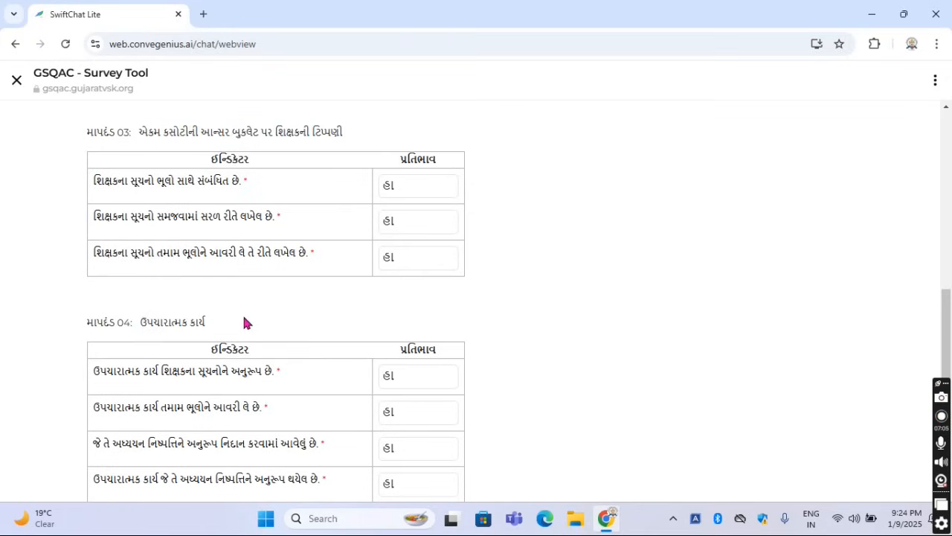
scroll(245, 322, "down", 3)
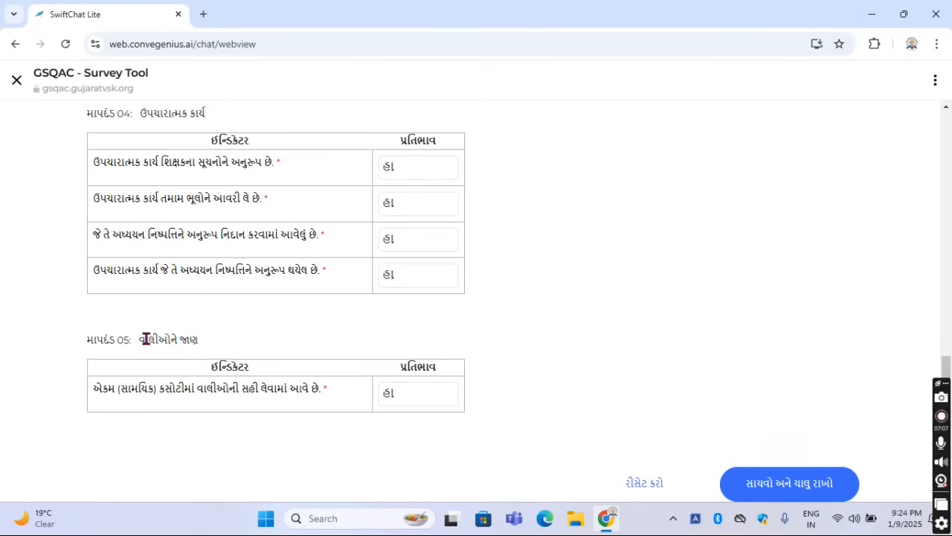
left_click_drag(140, 340, 197, 342)
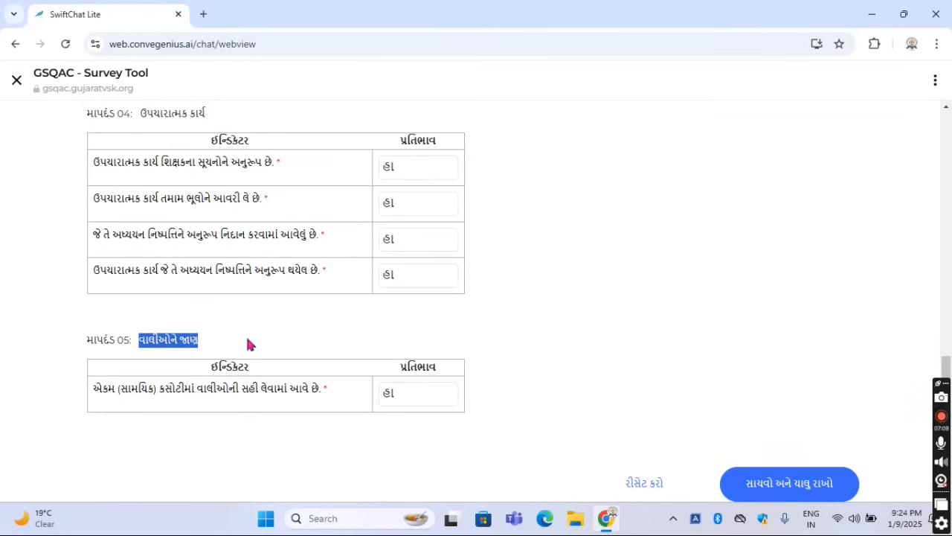
left_click(490, 344)
scroll(490, 342, "up", 10)
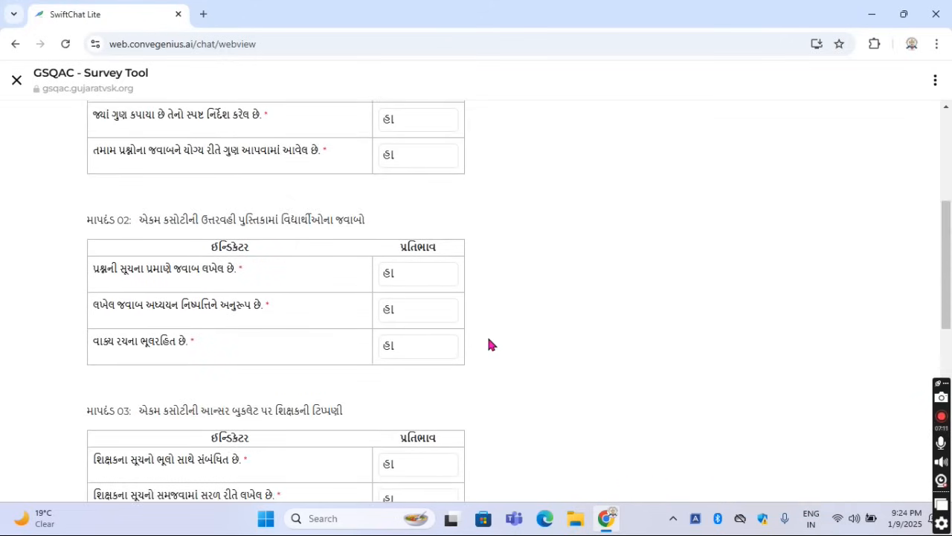
scroll(496, 337, "up", 3)
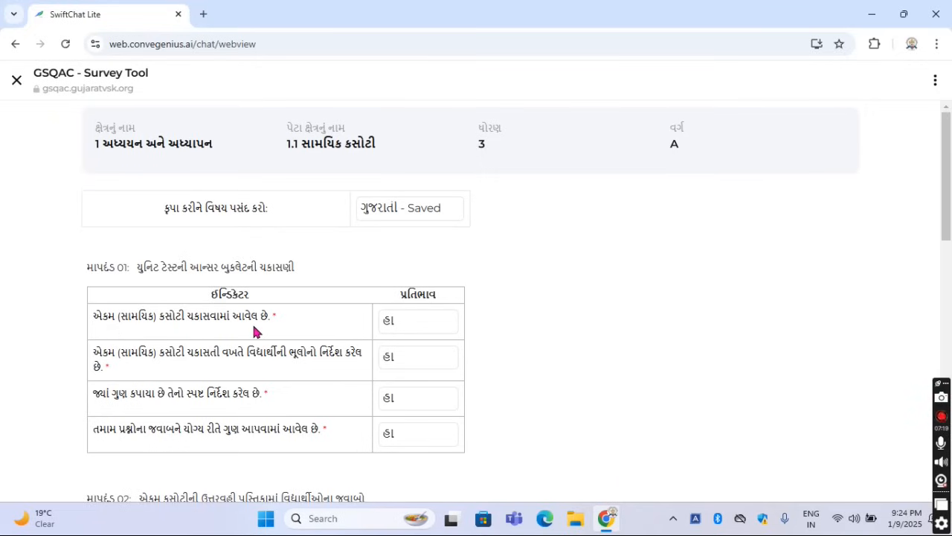
Examine the first indicator of criterion 01 and its available response options without changing the answer
left_click(406, 322)
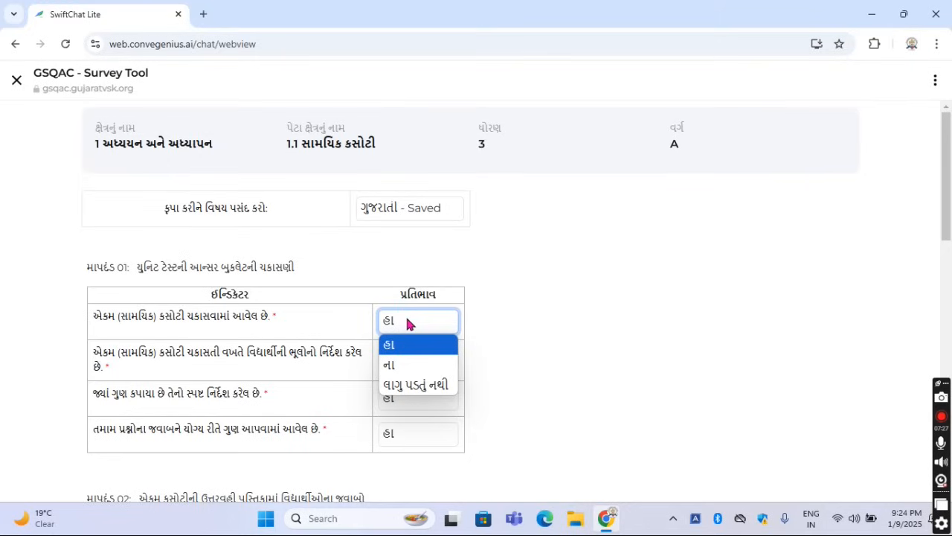
left_click(474, 317)
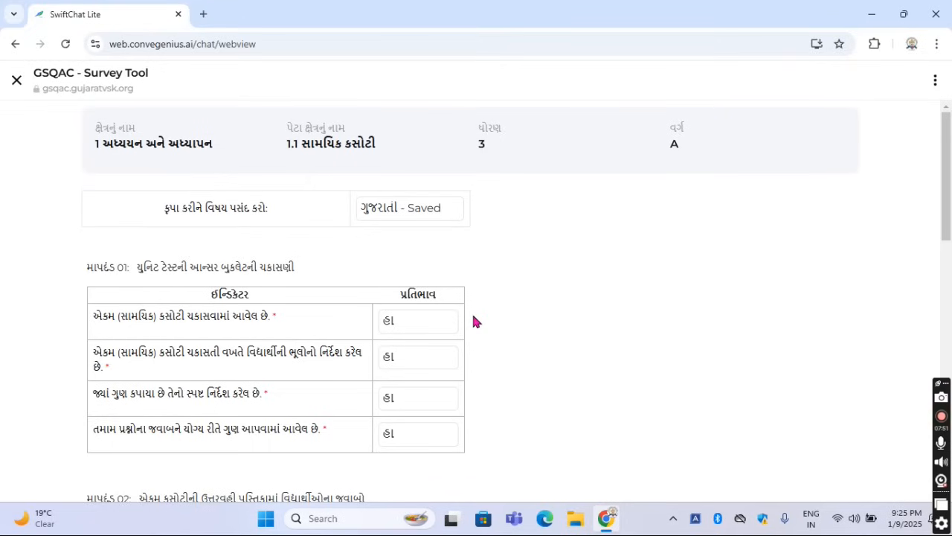
left_click(402, 323)
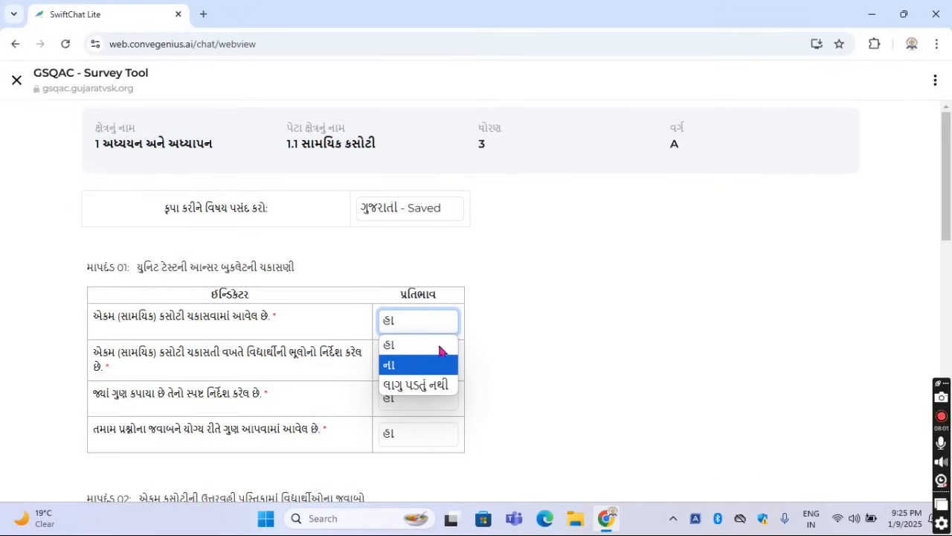
left_click(502, 327)
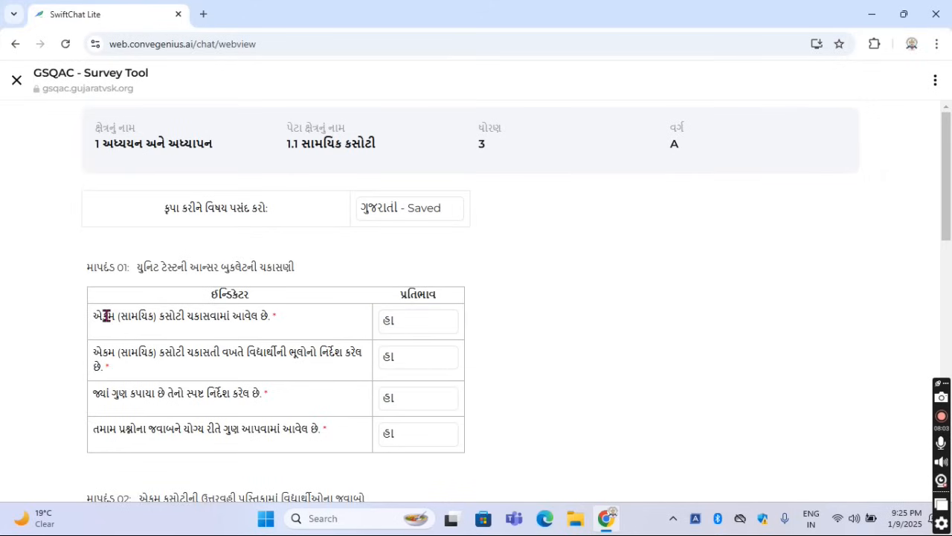
left_click_drag(91, 316, 275, 317)
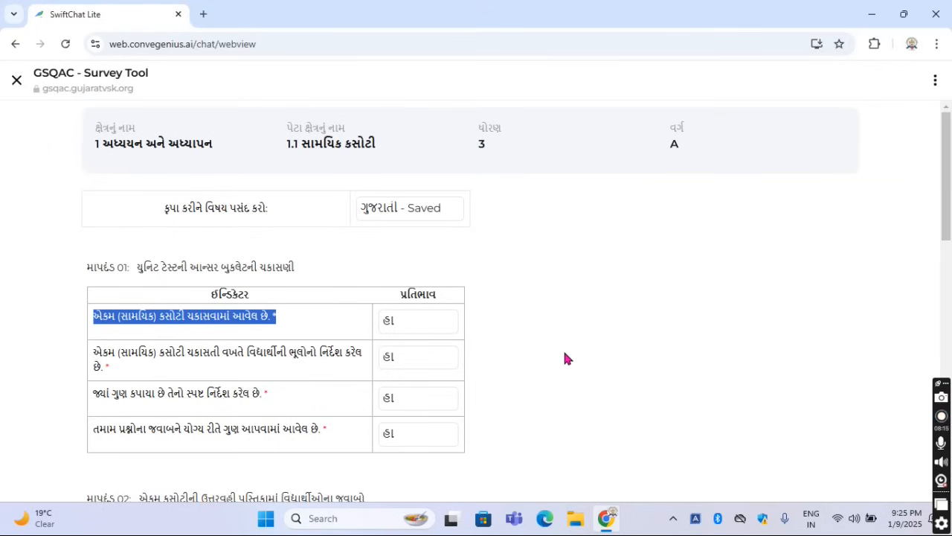
left_click(428, 328)
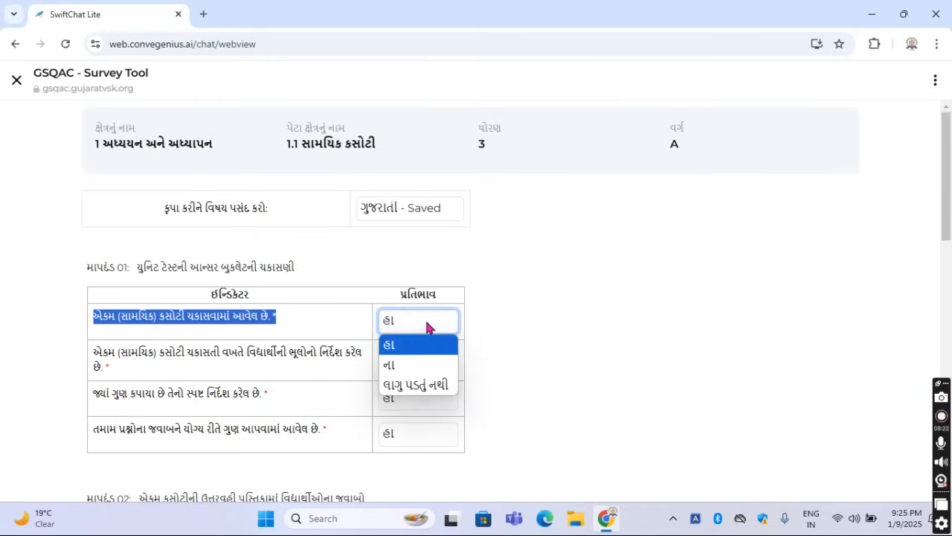
left_click(490, 353)
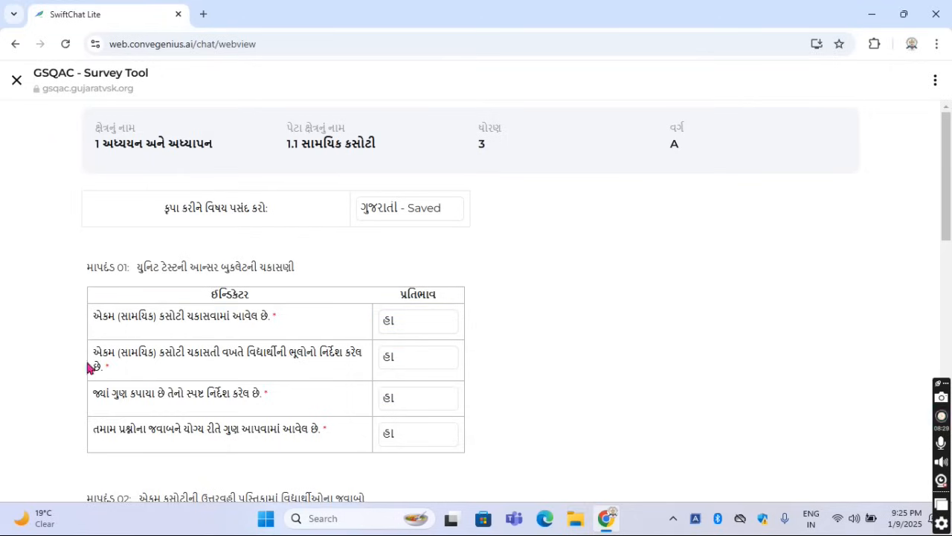
Read the second indicator of criterion 01, about marking students' mistakes, and view its response options
left_click_drag(98, 355, 187, 369)
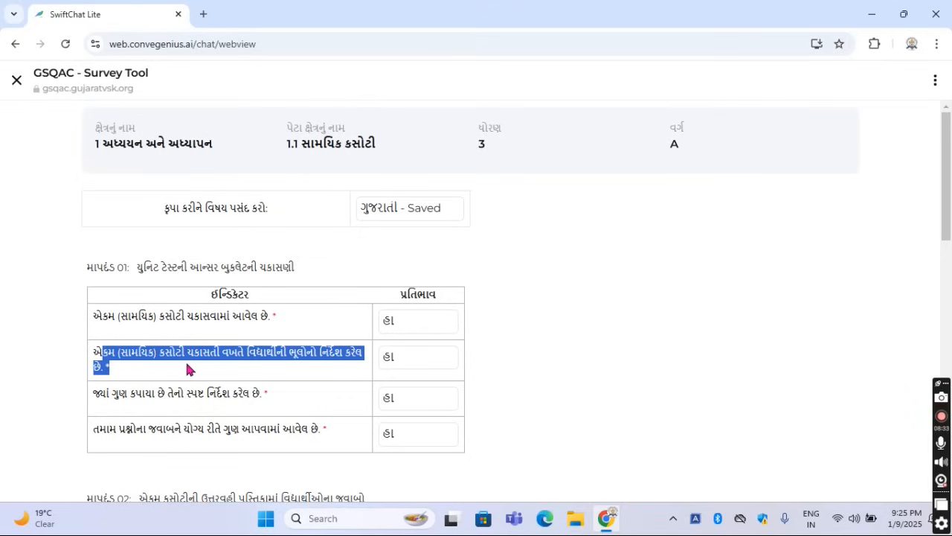
left_click(195, 369)
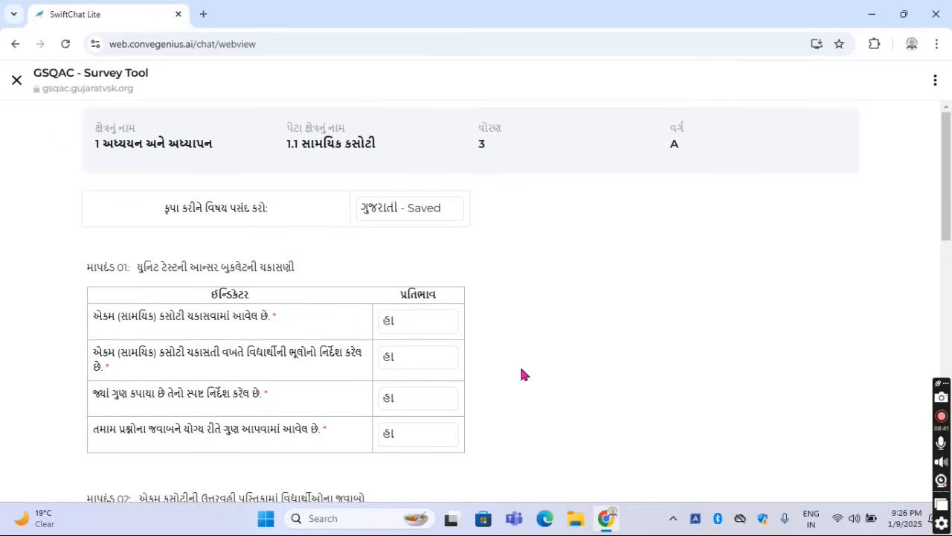
left_click(436, 362)
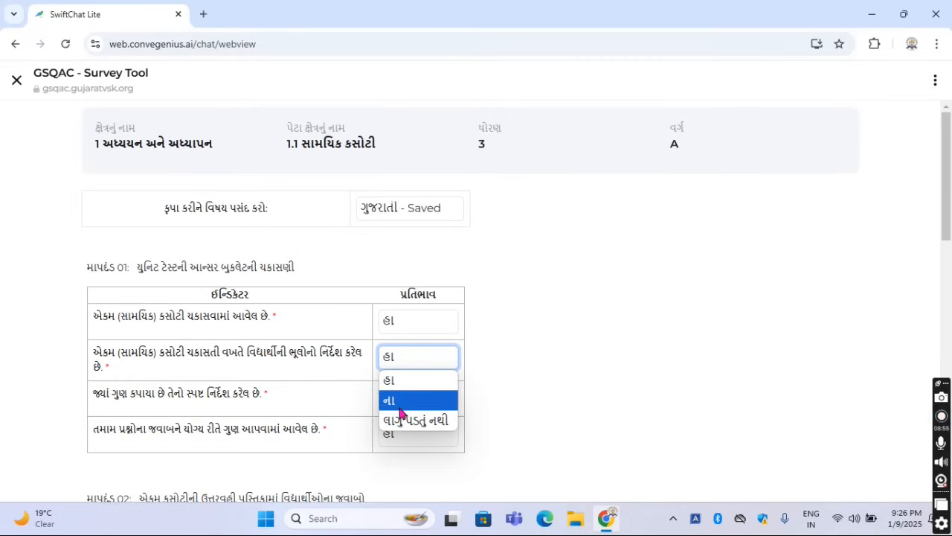
left_click(579, 398)
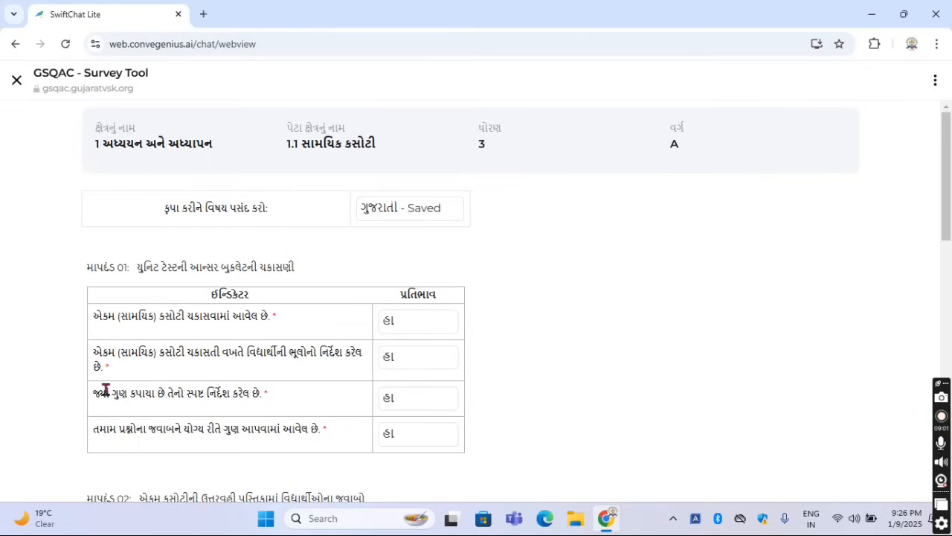
Read the third and fourth indicators of criterion 01, about deducted and awarded marks, and view the third indicator's response options
left_click_drag(96, 391, 272, 397)
left_click(296, 398)
left_click(399, 405)
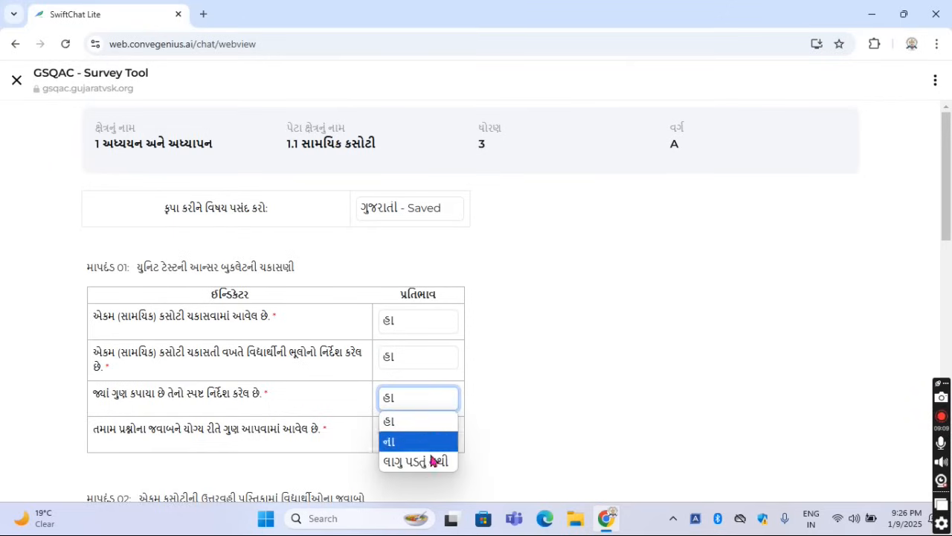
left_click(499, 440)
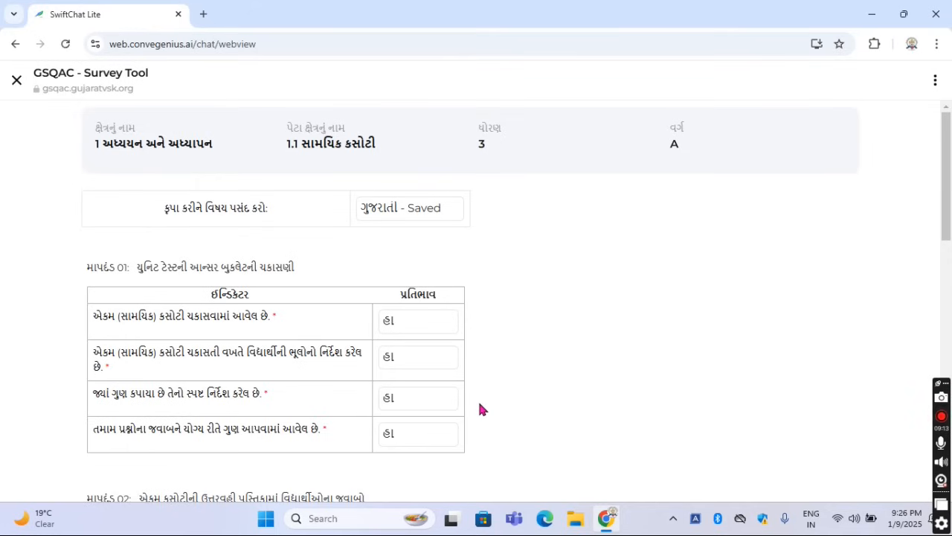
scroll(479, 409, "down", 2)
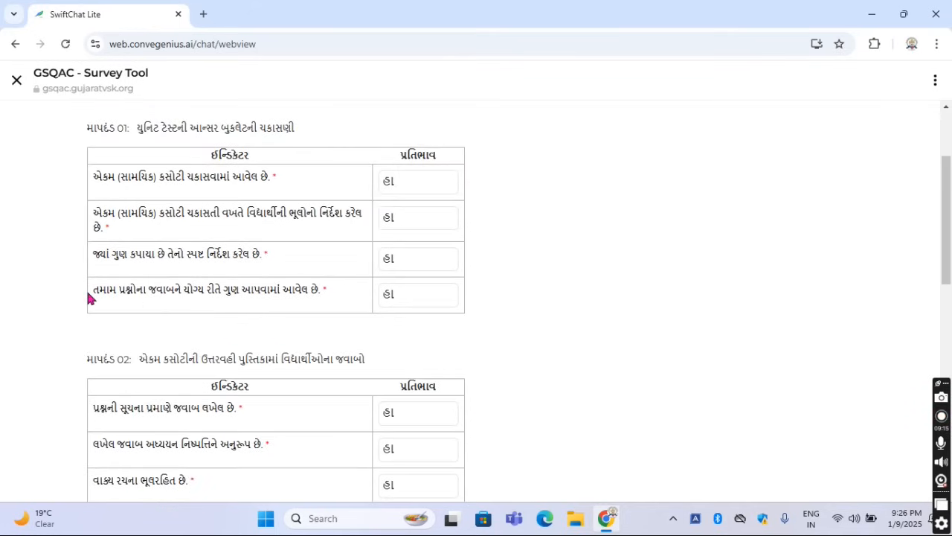
left_click_drag(122, 290, 272, 307)
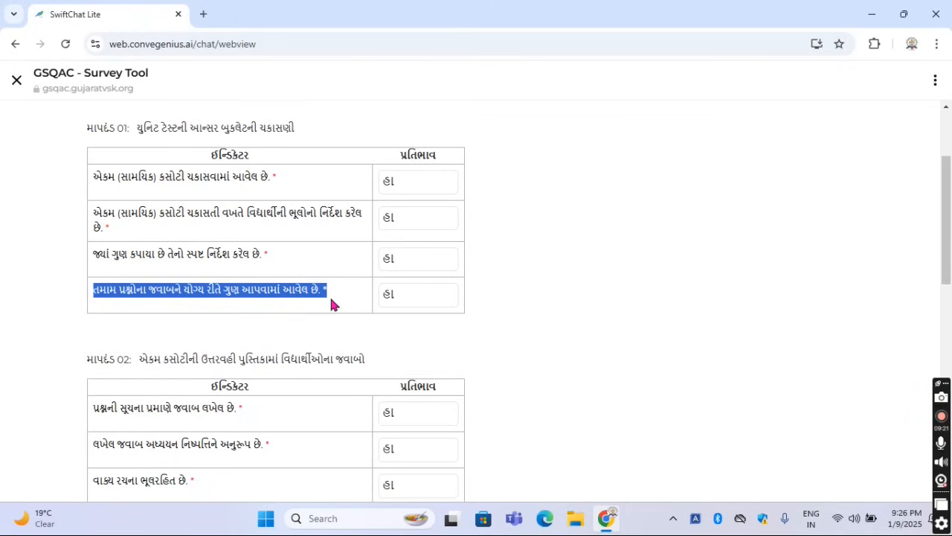
left_click(331, 300)
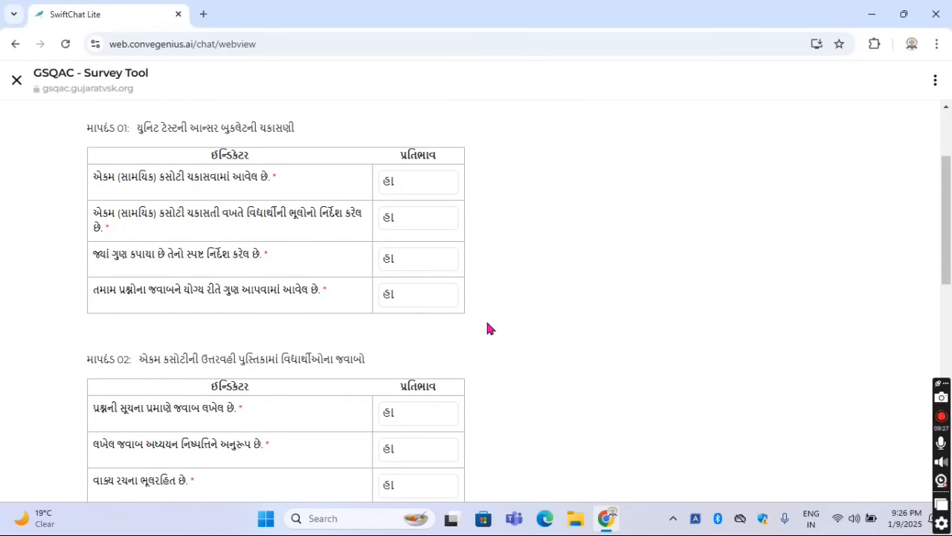
Read the title of criterion 02, about students' answers, and examine its first indicator on following the question's instructions
scroll(487, 328, "down", 1)
left_click_drag(143, 291, 369, 281)
left_click(395, 291)
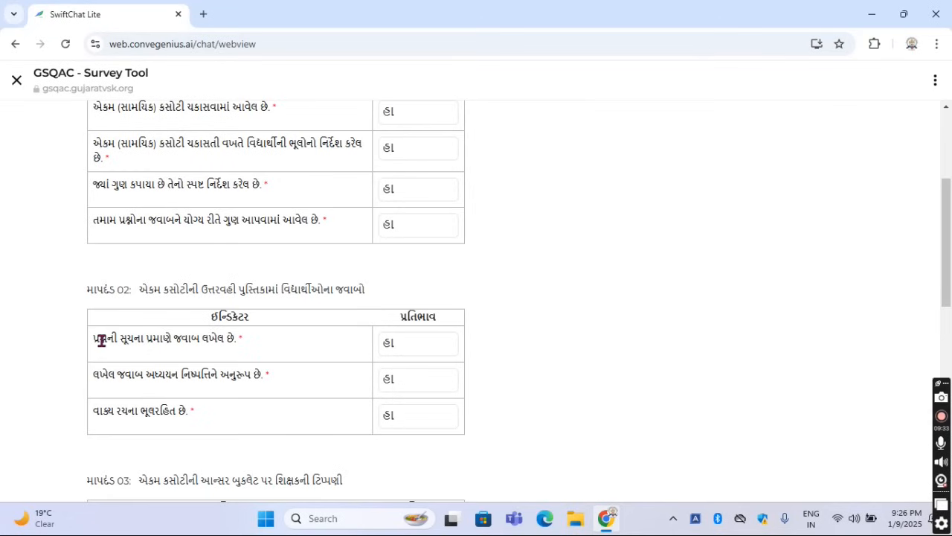
left_click_drag(99, 340, 245, 346)
left_click(284, 344)
left_click_drag(95, 340, 240, 338)
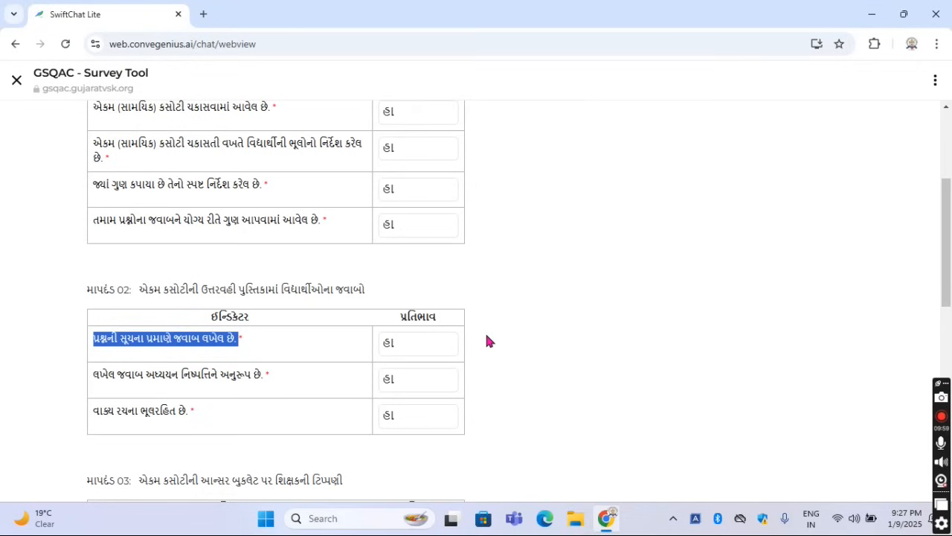
left_click(310, 353)
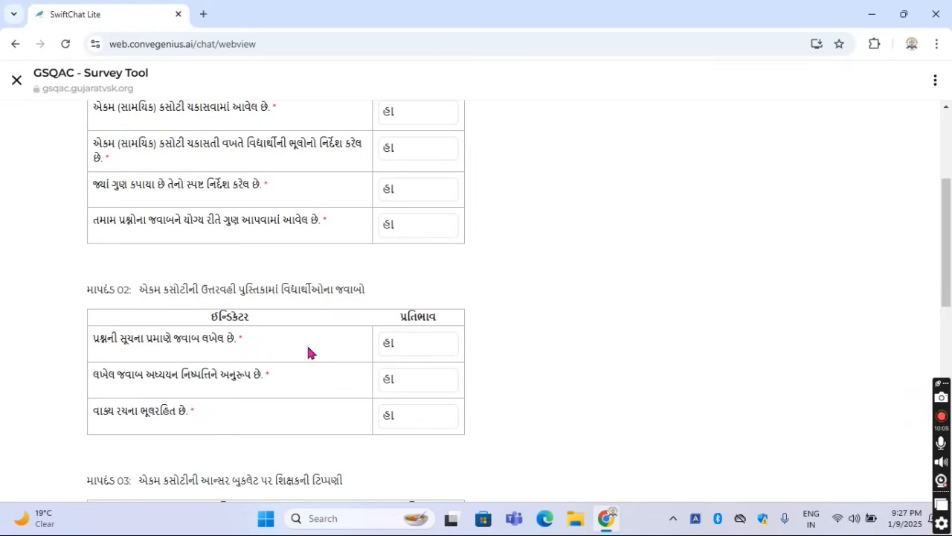
left_click_drag(119, 338, 243, 341)
left_click(273, 346)
Try the response ના for the first indicator of criterion 02 and restore it to હા
left_click(400, 340)
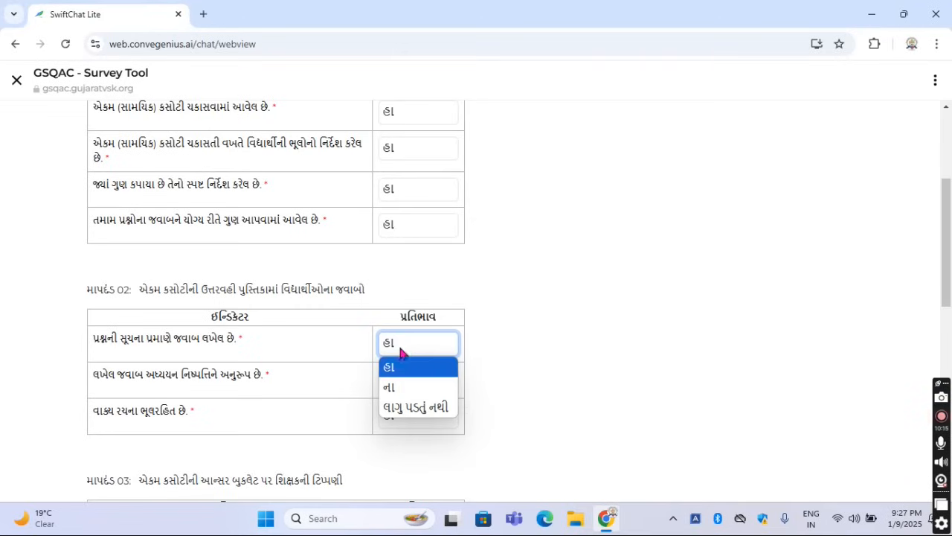
left_click(399, 364)
left_click(404, 347)
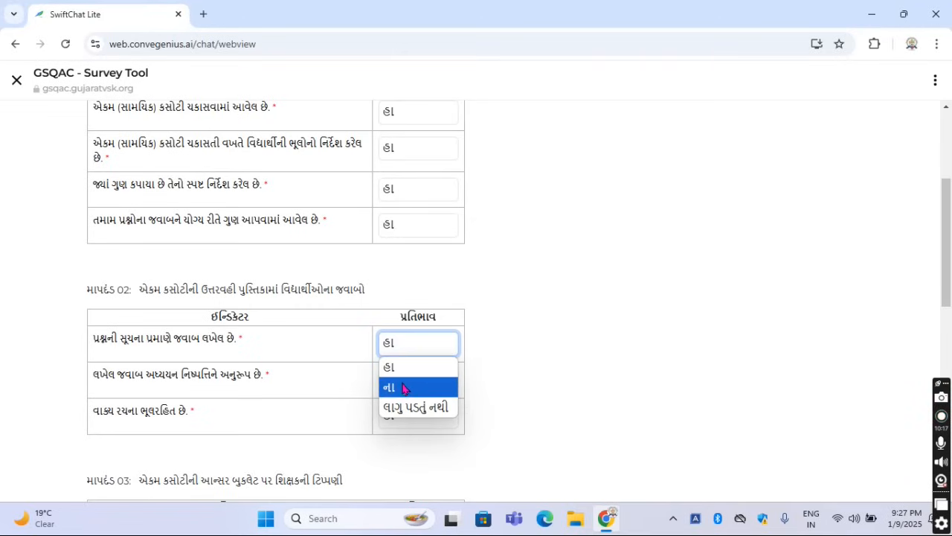
left_click(401, 387)
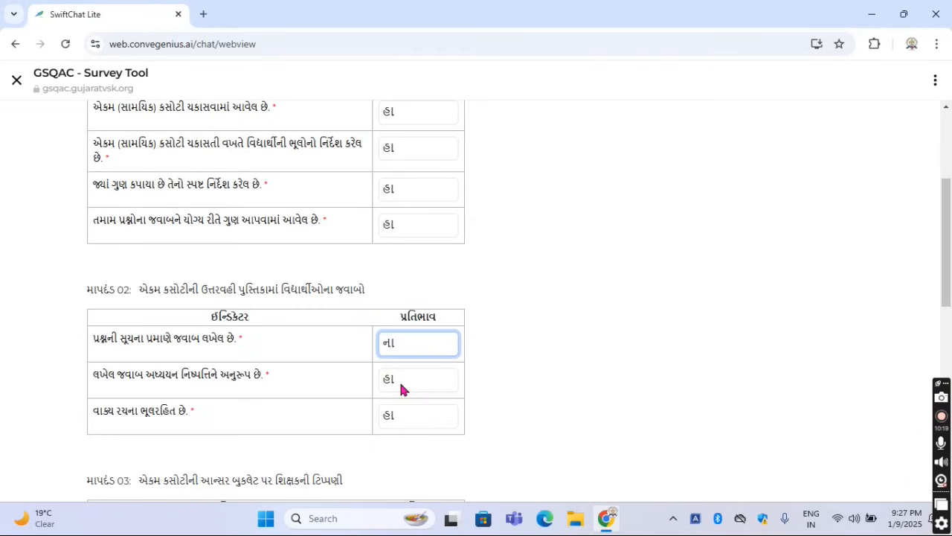
left_click(402, 347)
left_click(400, 364)
View the response options of criterion 02's second indicator and read the third indicator about error-free sentence structure
scroll(517, 386, "down", 2)
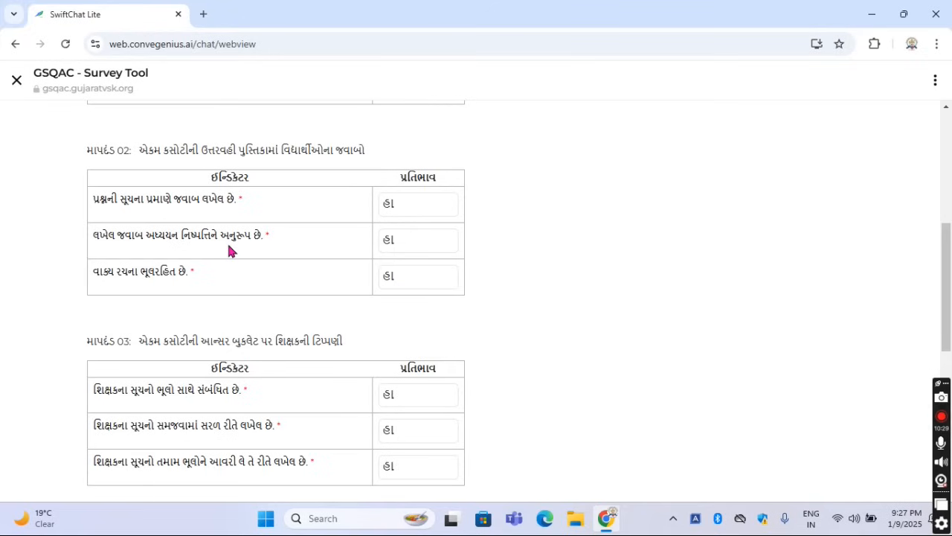
left_click(409, 245)
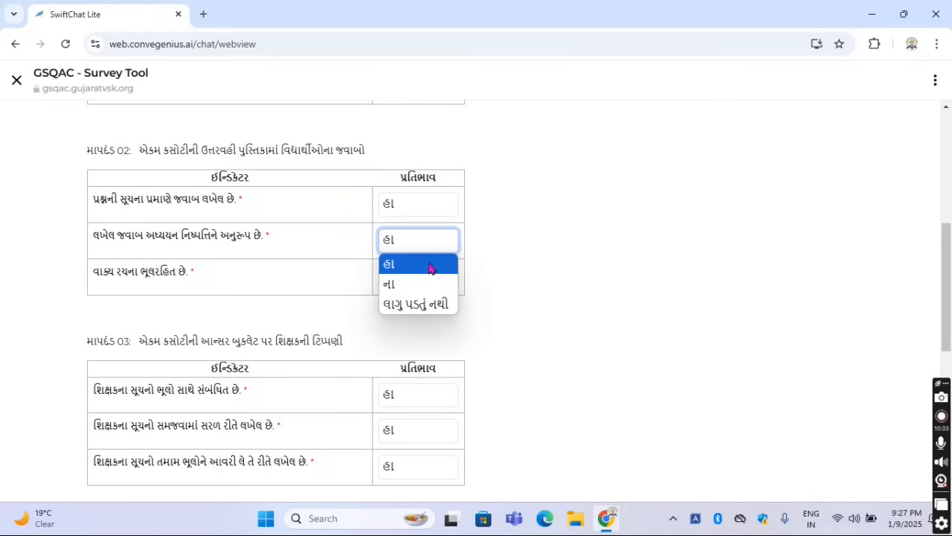
left_click(474, 253)
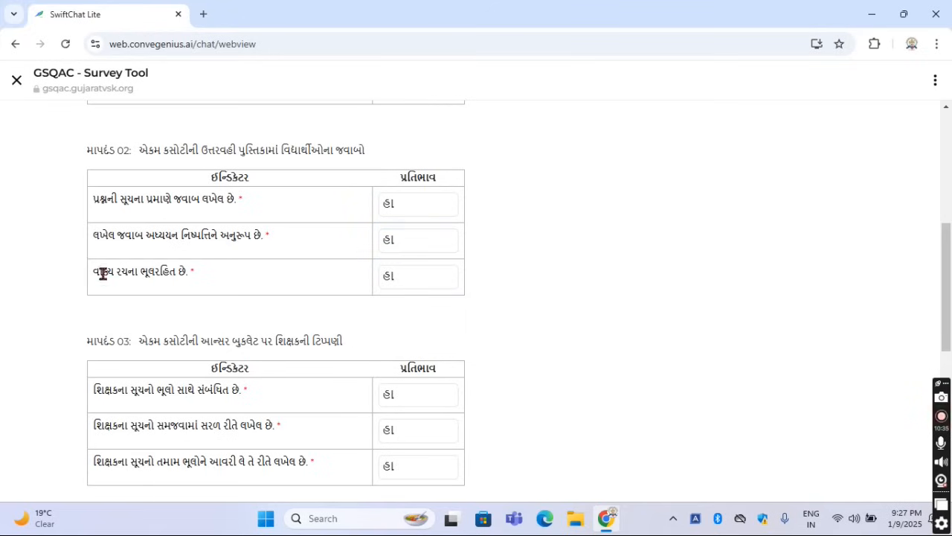
left_click_drag(94, 274, 193, 268)
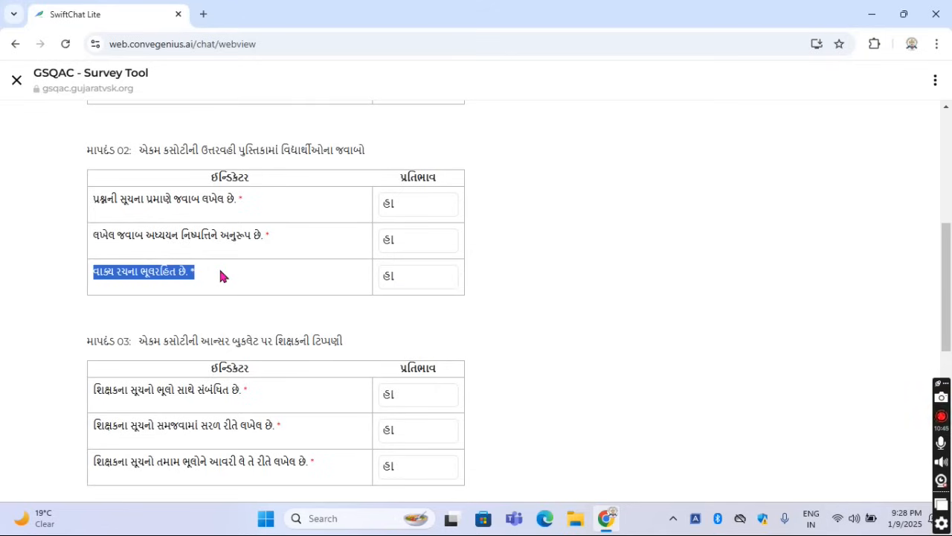
left_click(274, 284)
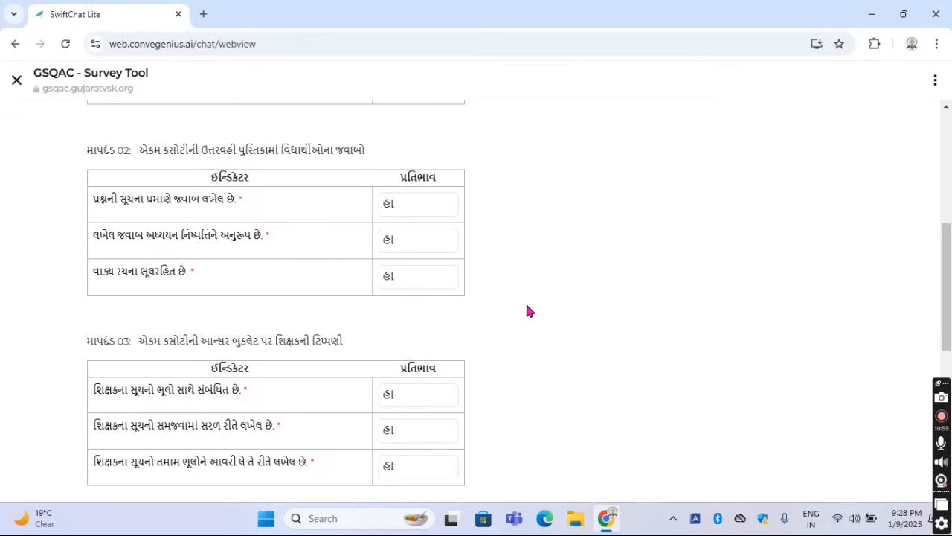
Read the title of criterion 03, about teacher comments, and its first indicator, and view that indicator's response options
scroll(527, 311, "down", 2)
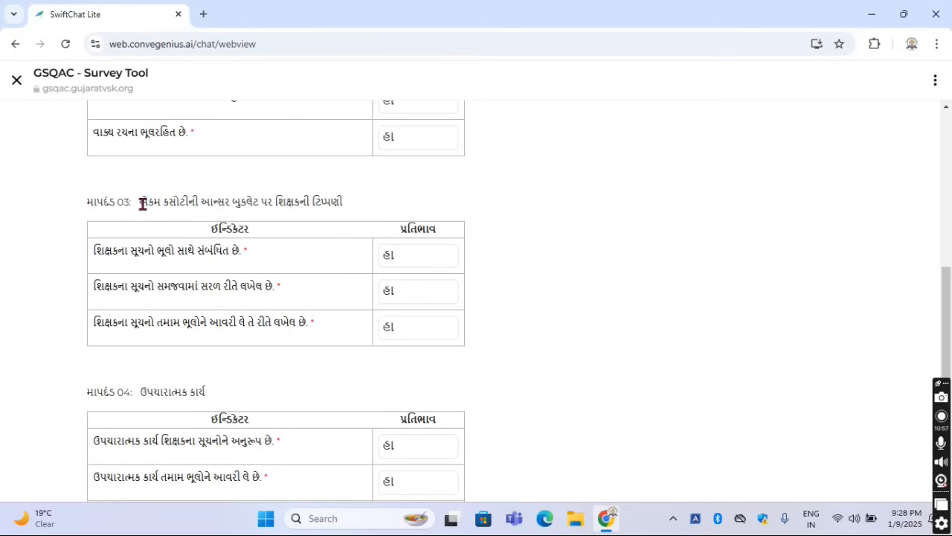
left_click_drag(140, 202, 332, 214)
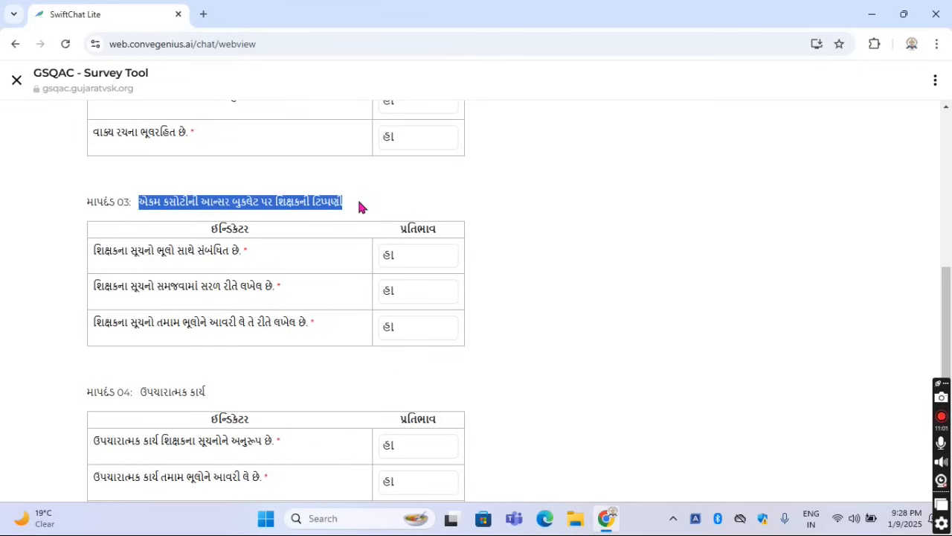
left_click(359, 206)
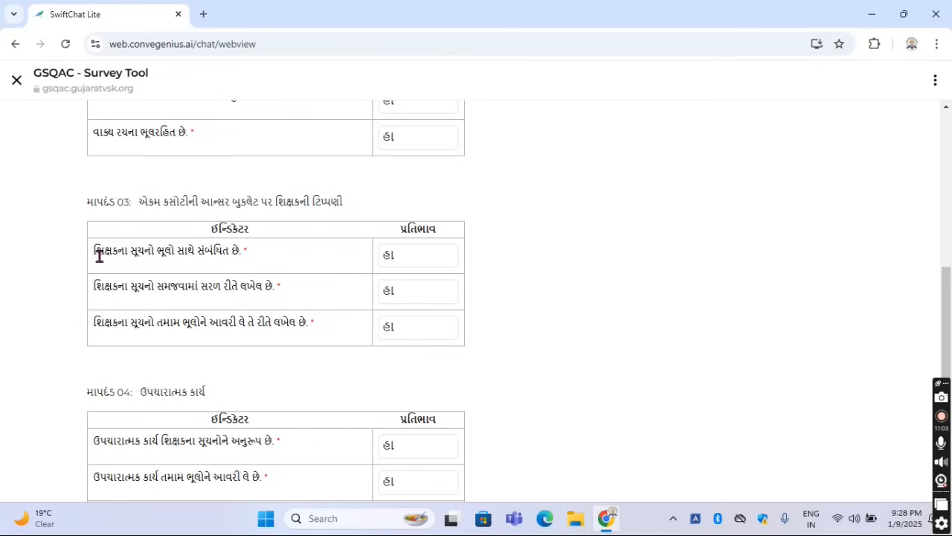
left_click_drag(93, 251, 254, 255)
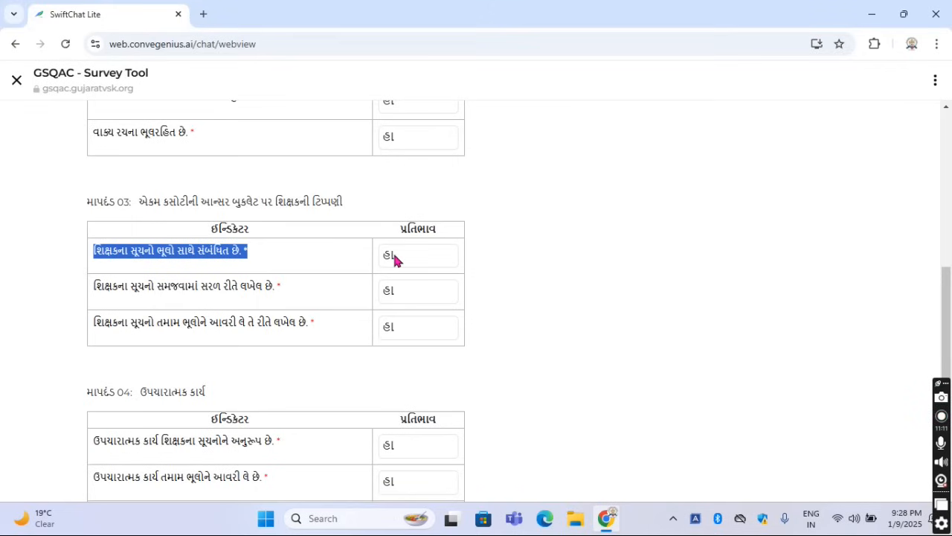
left_click(313, 262)
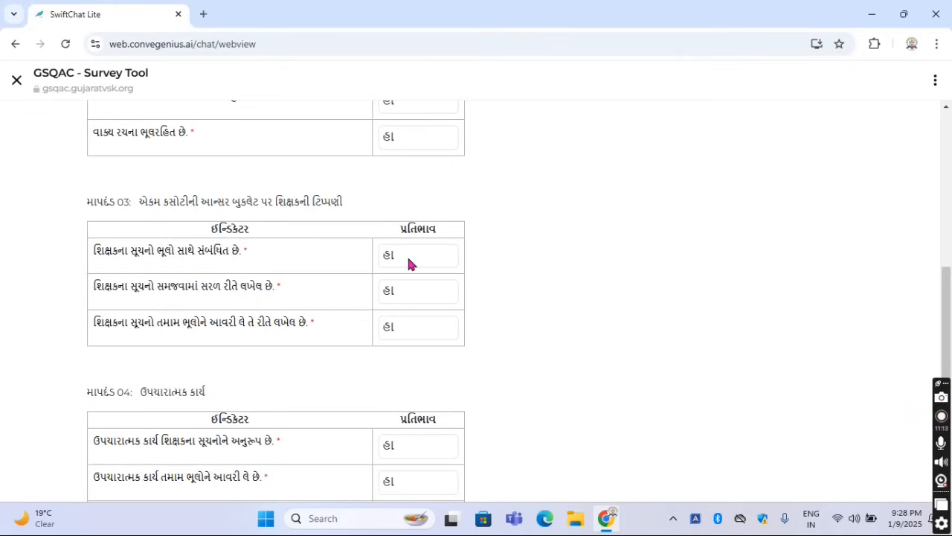
left_click(408, 262)
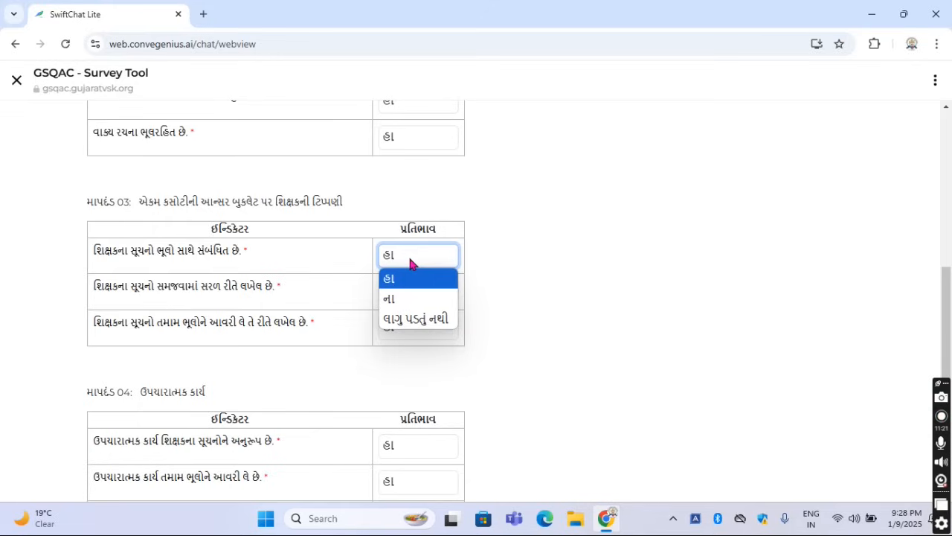
left_click(200, 290)
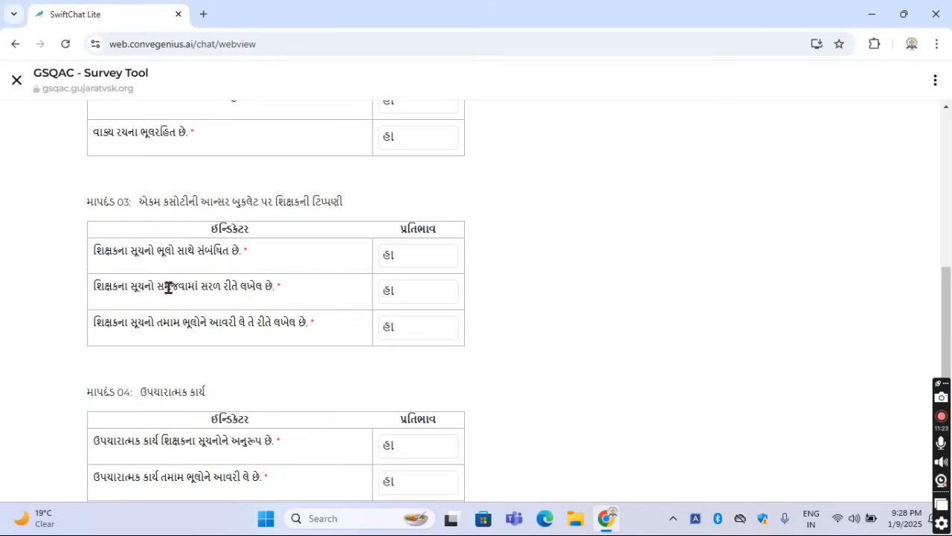
Examine the second and third indicators of criterion 03 and their response options, keeping હા as the answer for both
left_click_drag(95, 286, 287, 290)
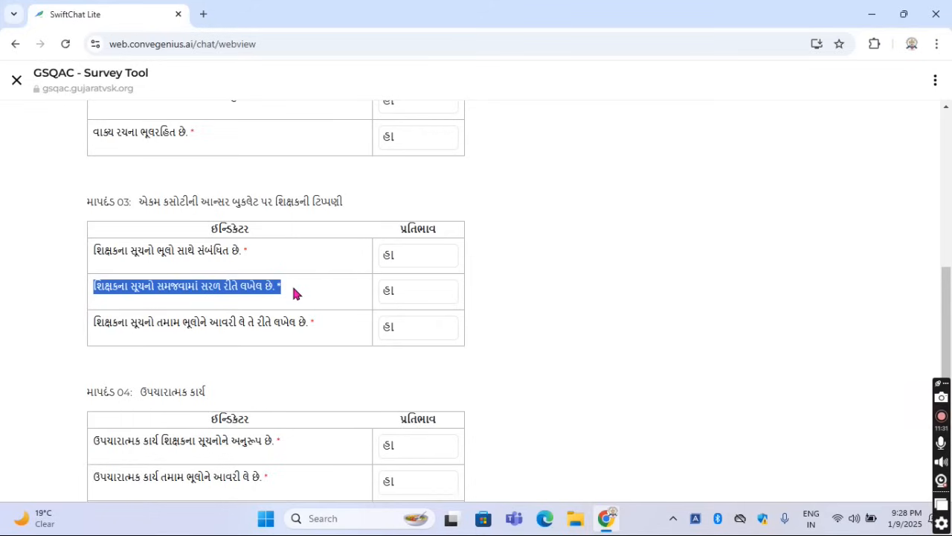
left_click(397, 297)
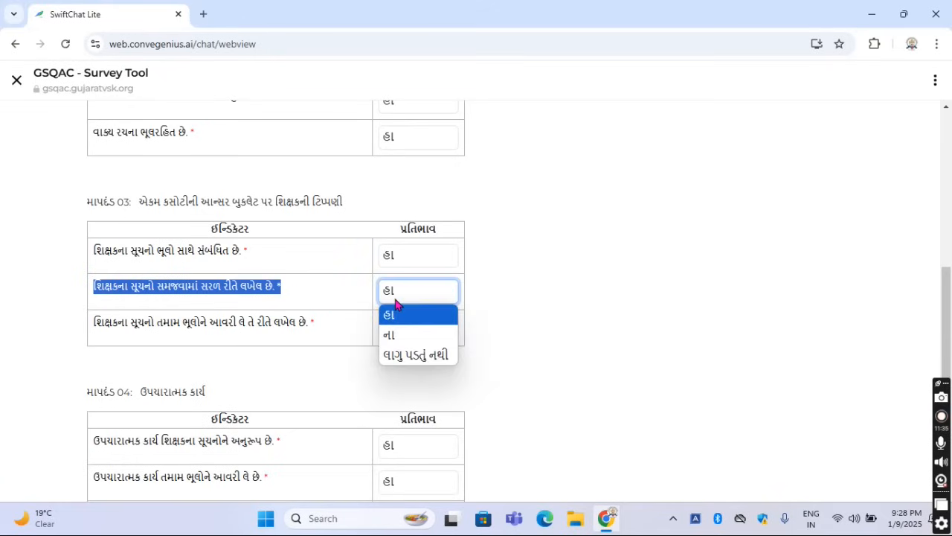
left_click(395, 308)
left_click(192, 325)
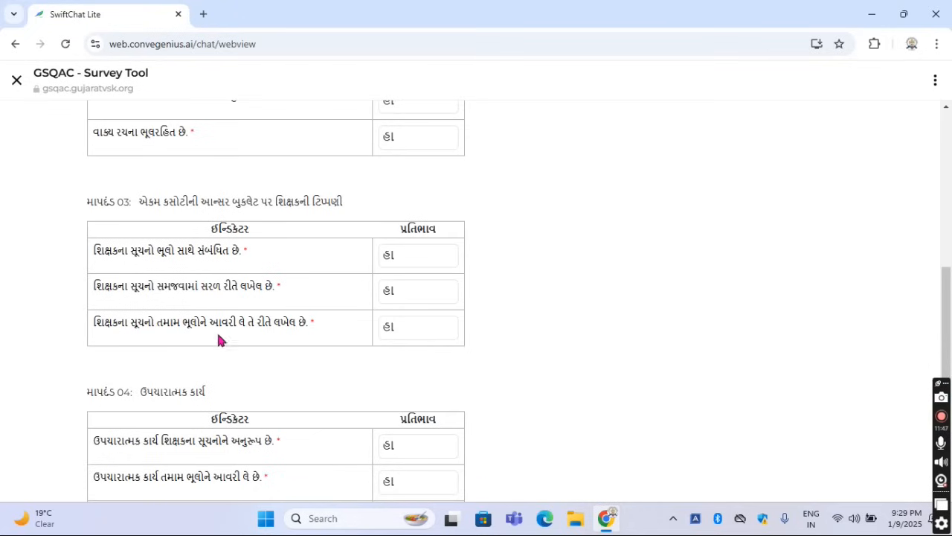
left_click(398, 336)
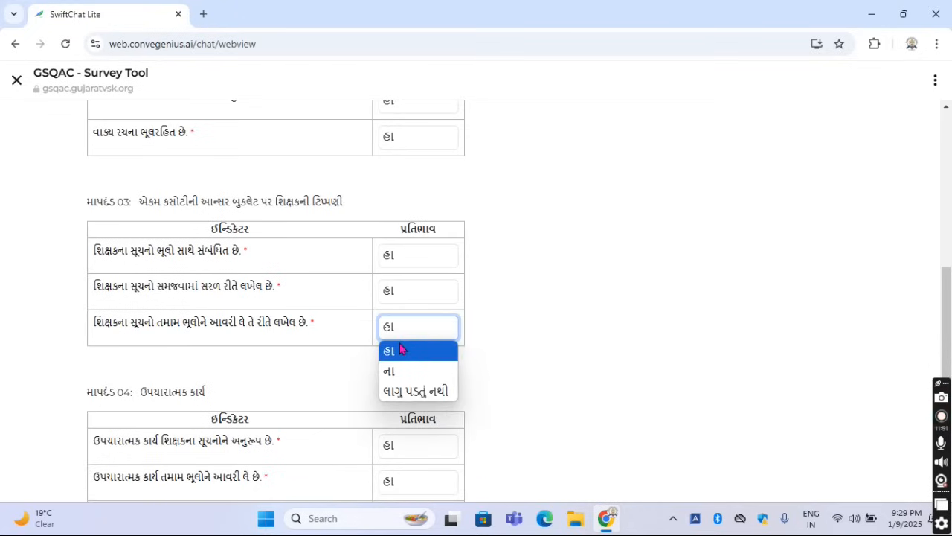
left_click(400, 349)
Enlarge the page and examine criterion 04's first indicator, about remedial work matching teacher suggestions, keeping its response as હા
key("ctrl+plus")
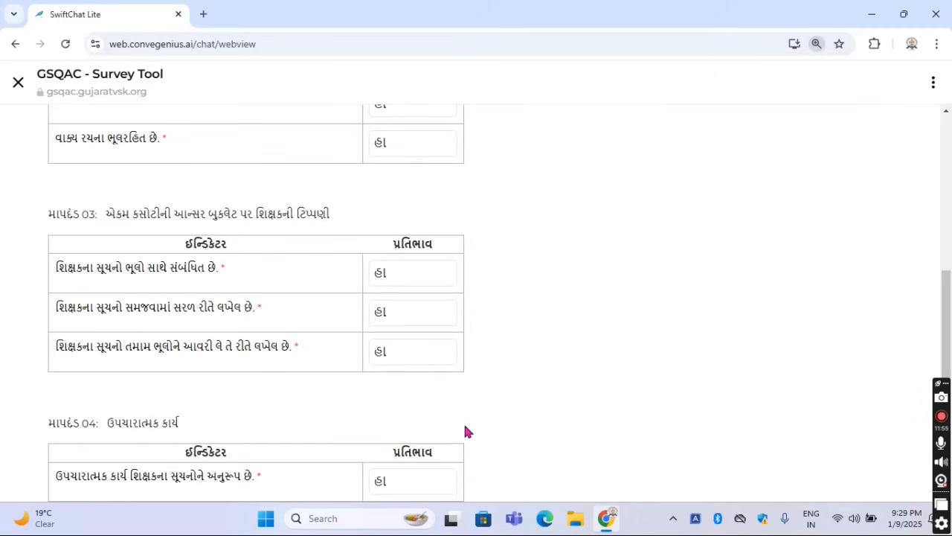
scroll(459, 410, "down", 3)
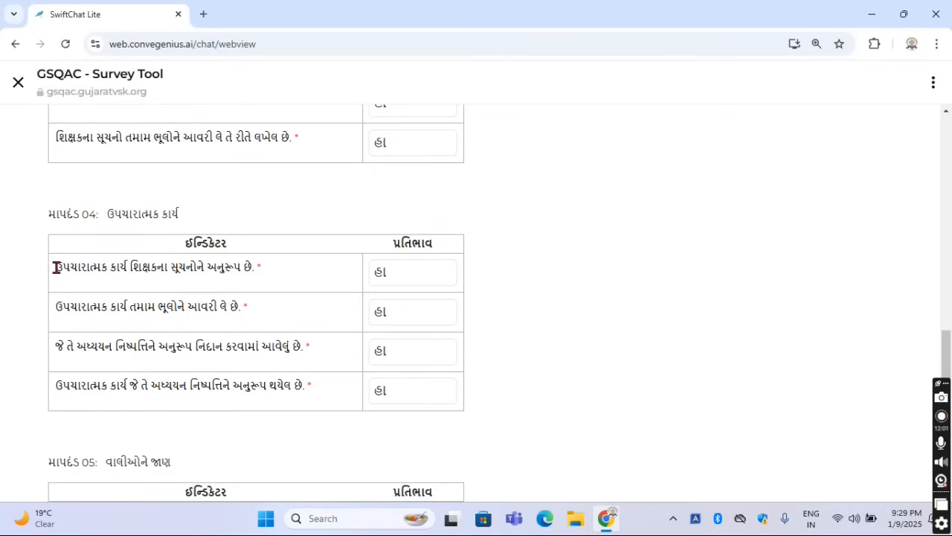
left_click_drag(56, 266, 259, 269)
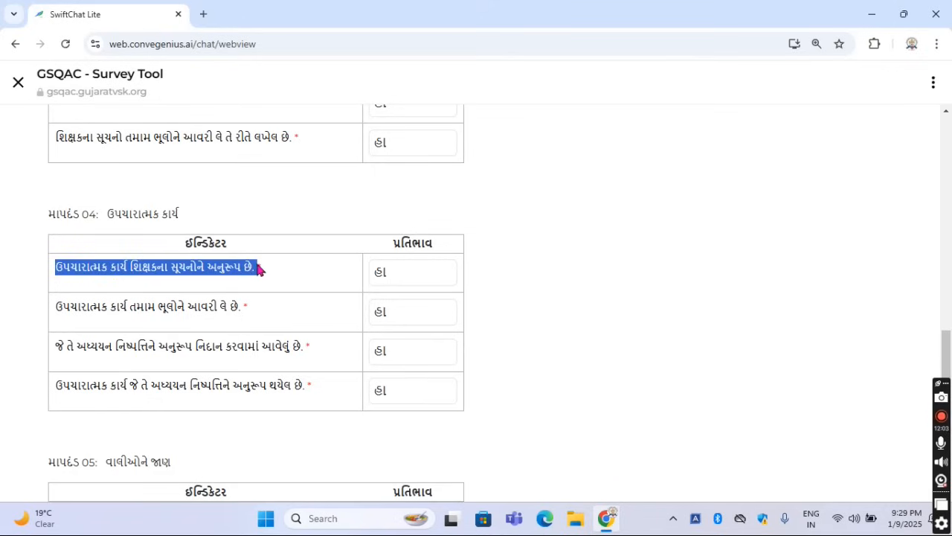
left_click(306, 279)
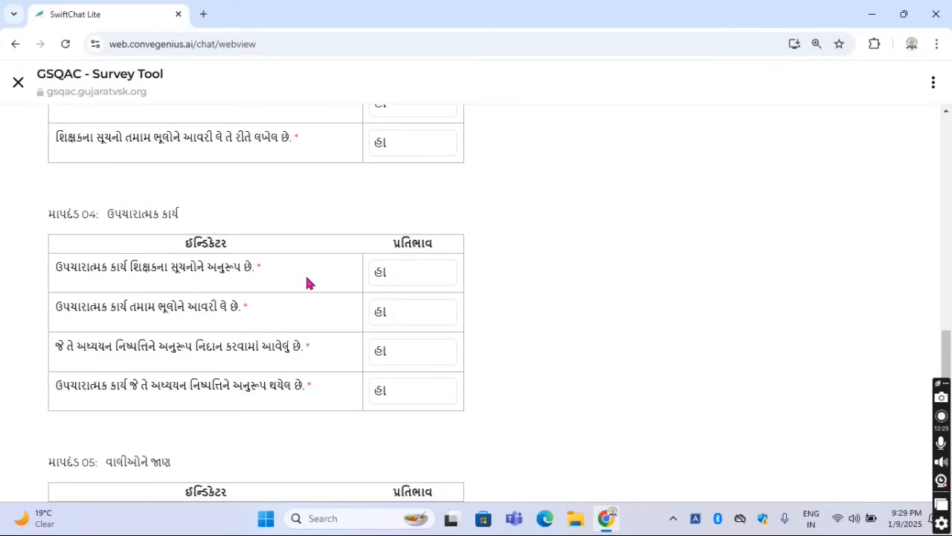
left_click_drag(128, 266, 259, 266)
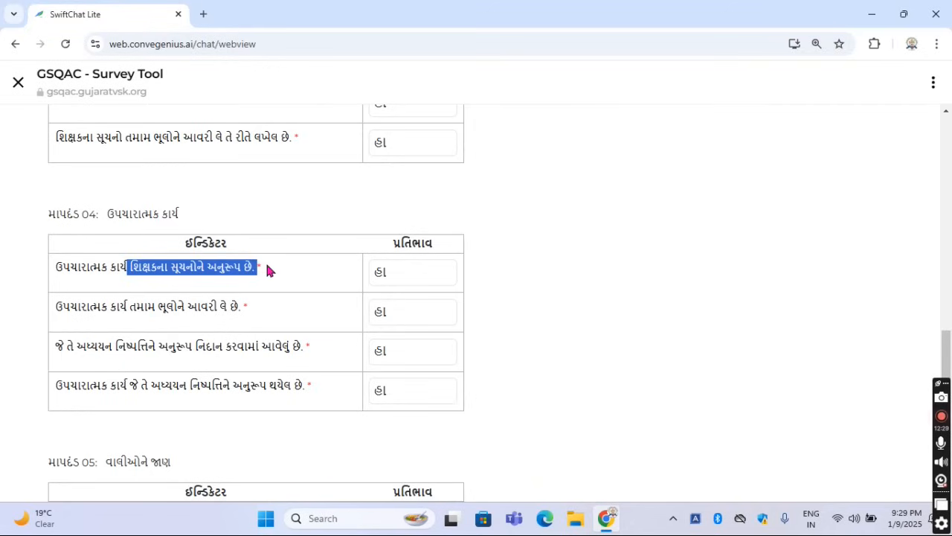
left_click(266, 265)
left_click(406, 274)
left_click(407, 281)
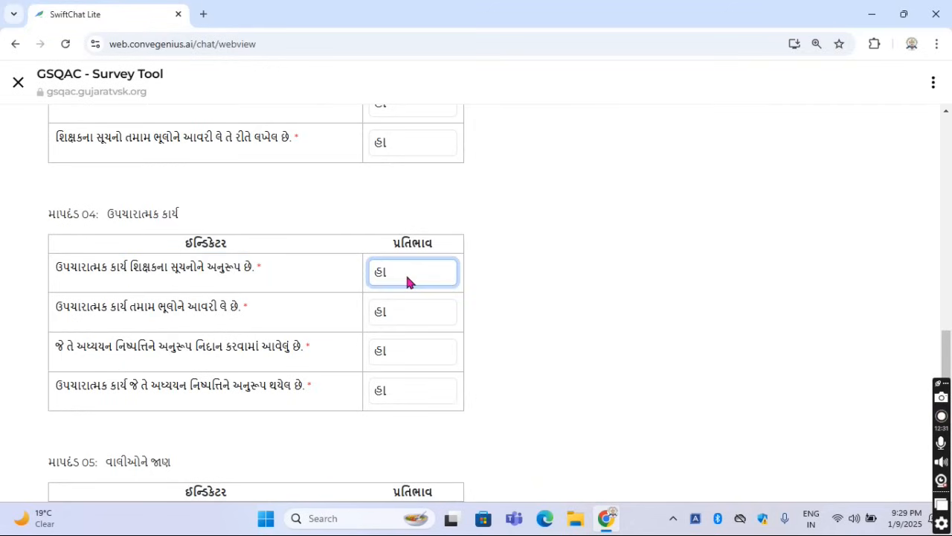
Read the second indicator of criterion 04, about remedial work covering all mistakes
left_click(276, 314)
left_click_drag(60, 306, 263, 312)
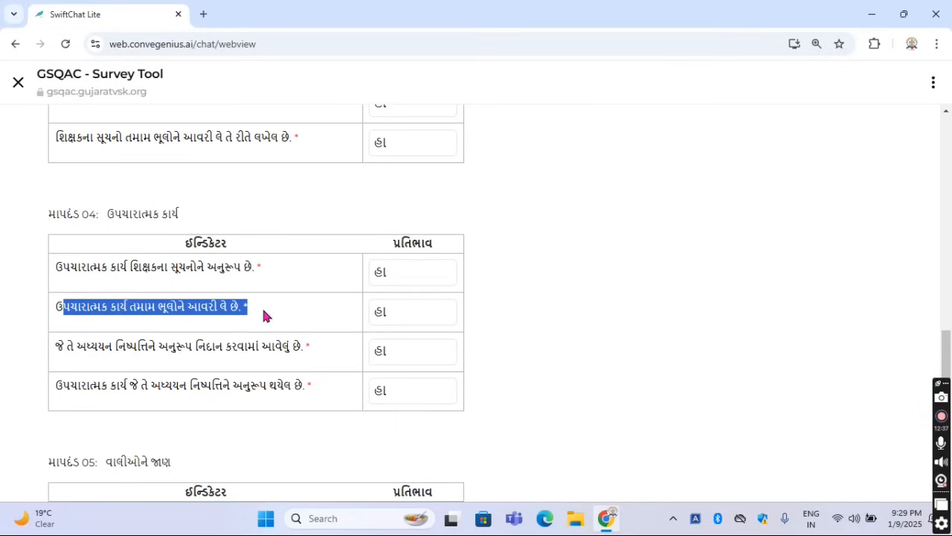
left_click(264, 316)
left_click_drag(58, 306, 253, 311)
left_click(290, 305)
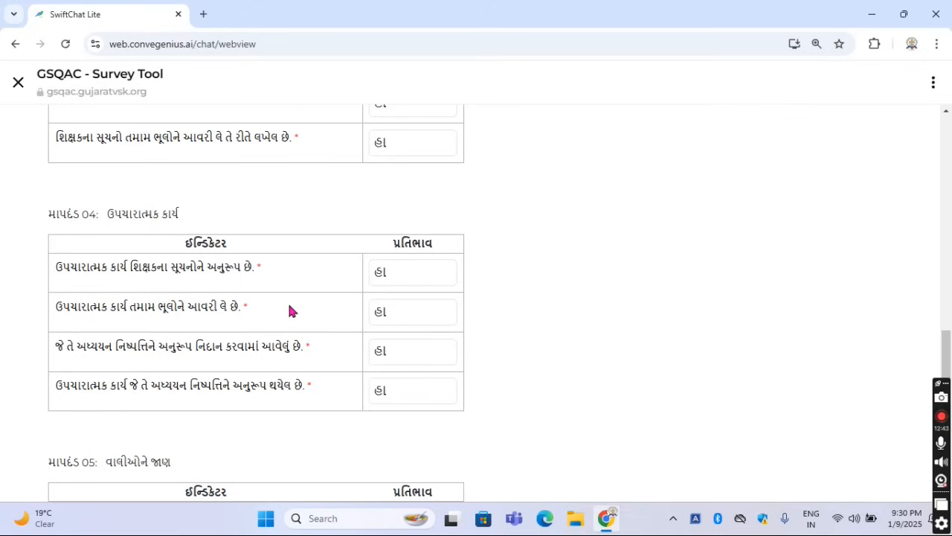
Examine criterion 04's second, third and fourth indicators and their response options, keeping હા as the answer for each
left_click(414, 312)
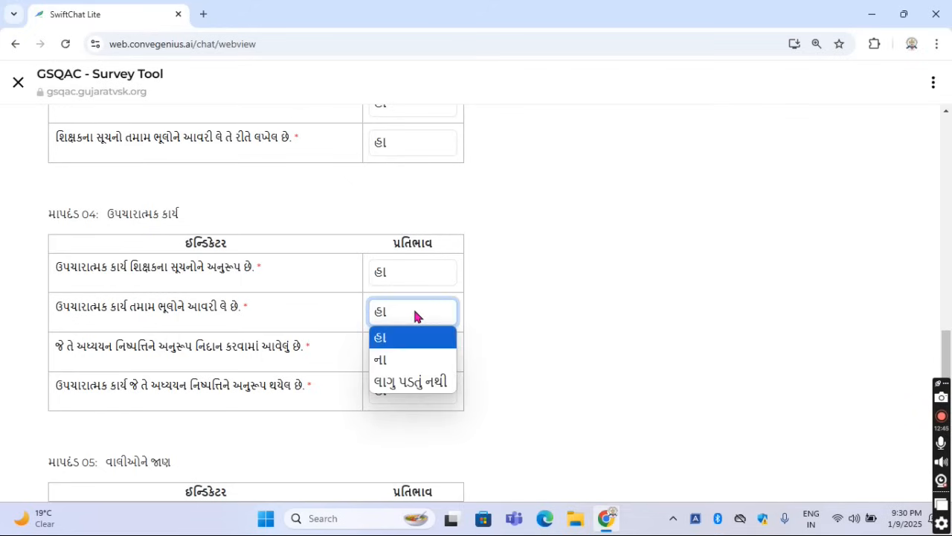
left_click(339, 311)
scroll(242, 342, "down", 1)
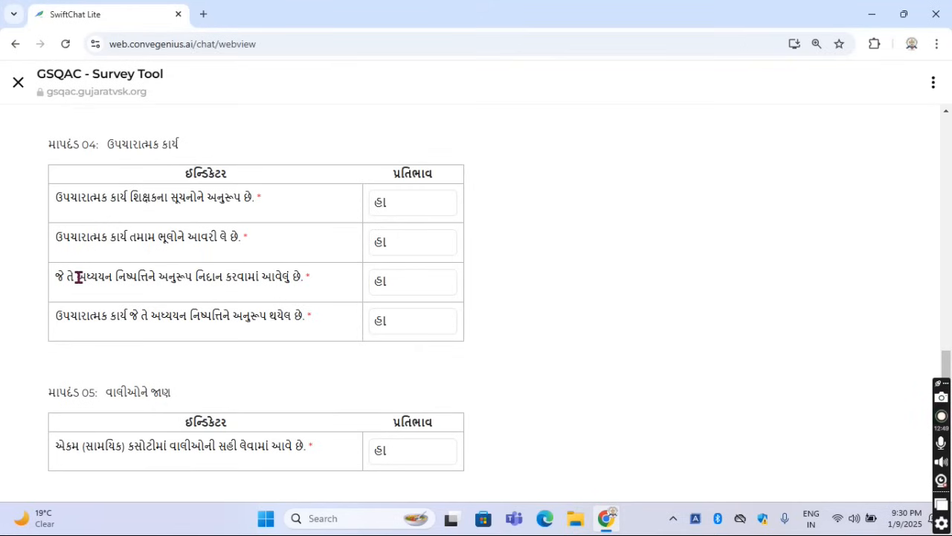
left_click_drag(78, 277, 196, 292)
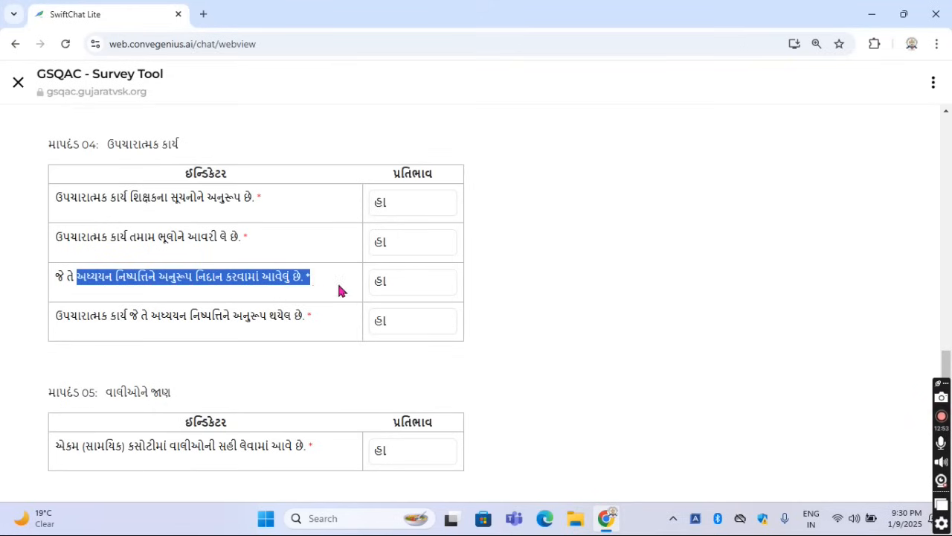
left_click(397, 283)
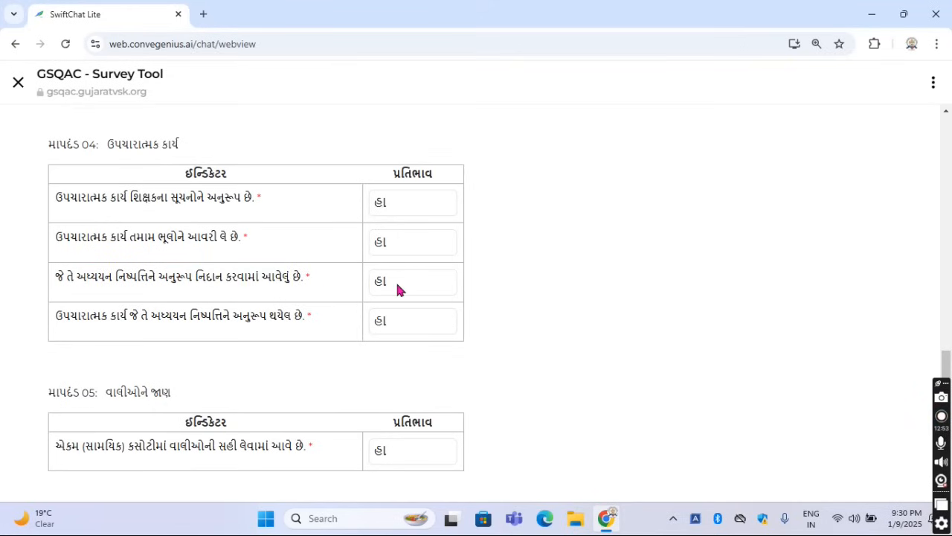
left_click(339, 285)
left_click(401, 329)
left_click(504, 339)
Read the title and indicator of criterion 05, about informing parents, and view its response options, keeping હા
scroll(505, 339, "down", 1)
scroll(504, 335, "down", 1)
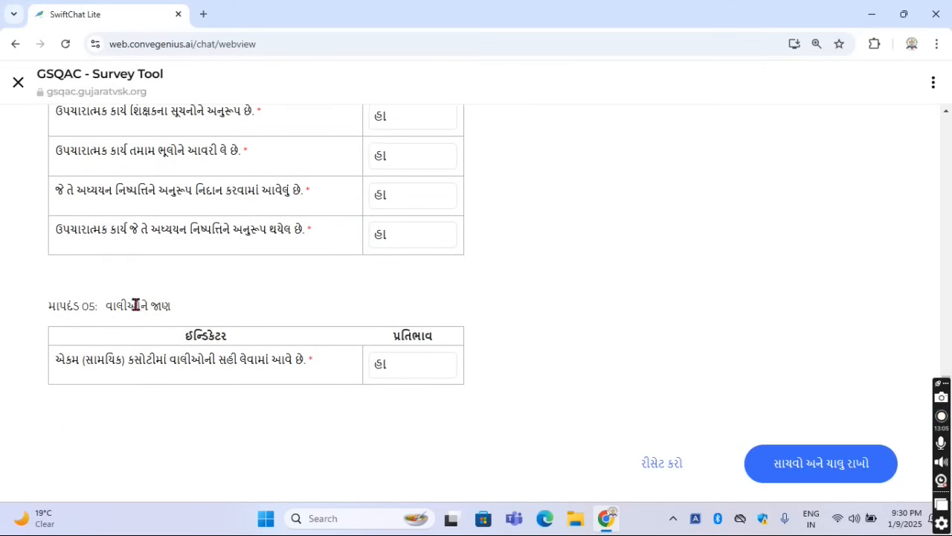
left_click_drag(104, 305, 215, 310)
left_click(214, 305)
left_click_drag(57, 360, 289, 377)
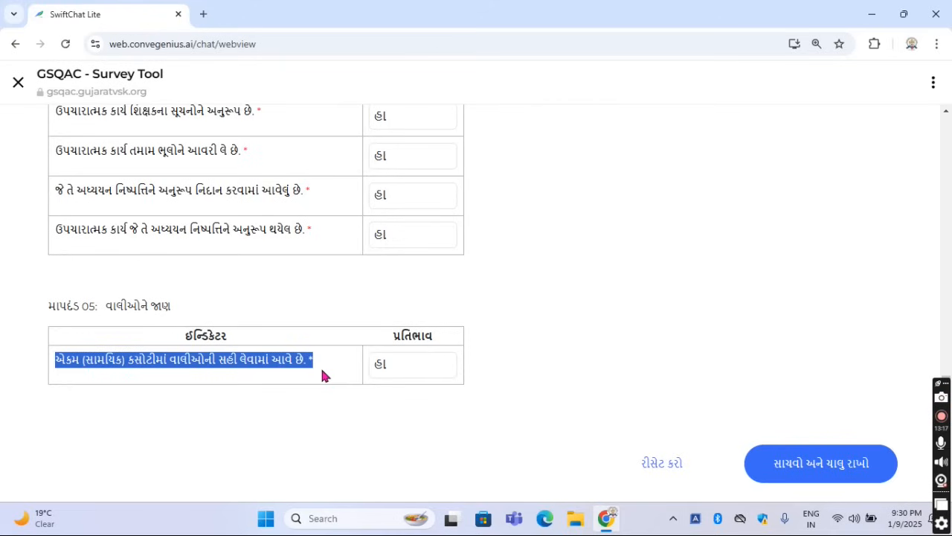
left_click(279, 372)
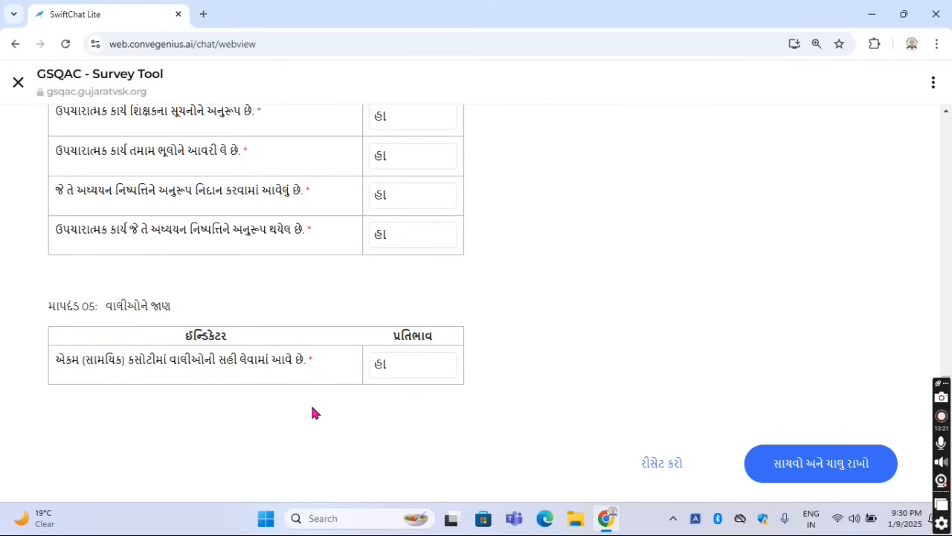
left_click(414, 367)
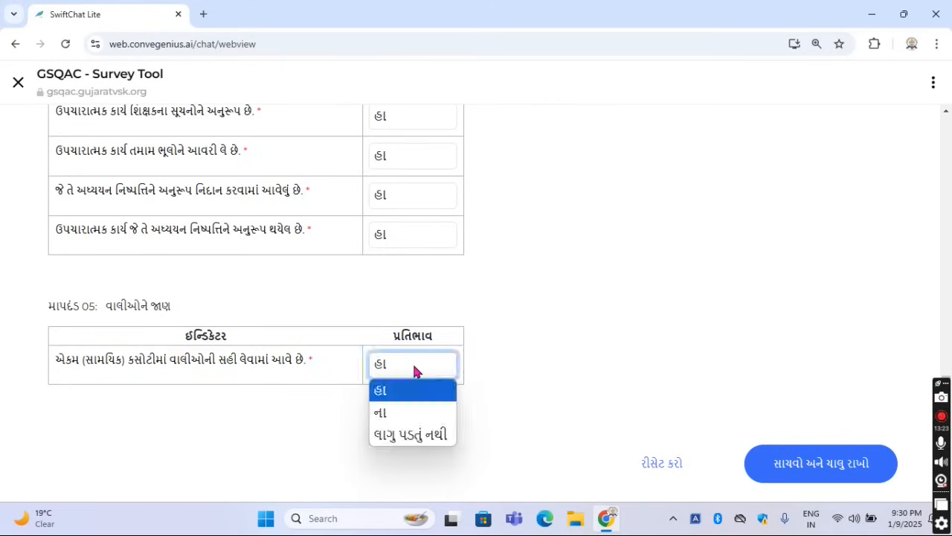
left_click(415, 371)
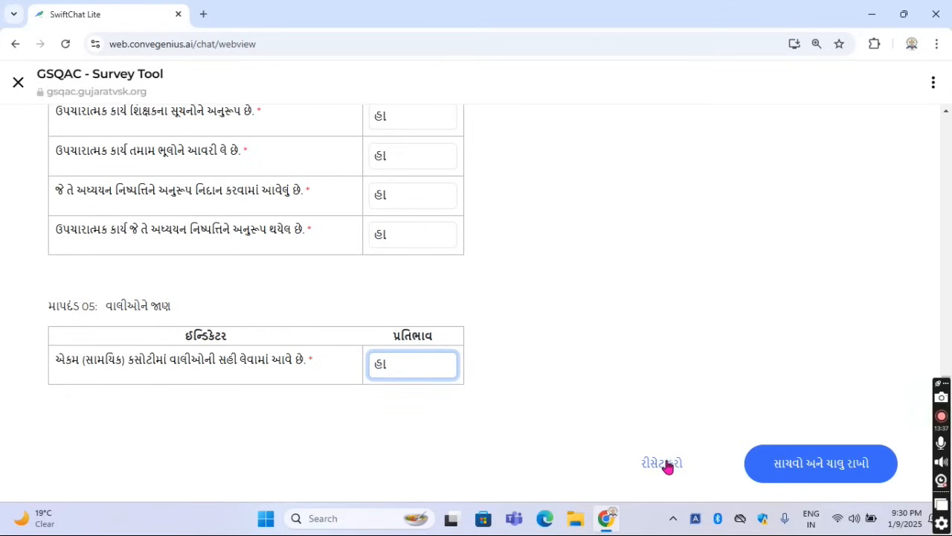
Save the Gujarati evaluation responses, confirm the saving with હા, and close the form view
left_click(790, 467)
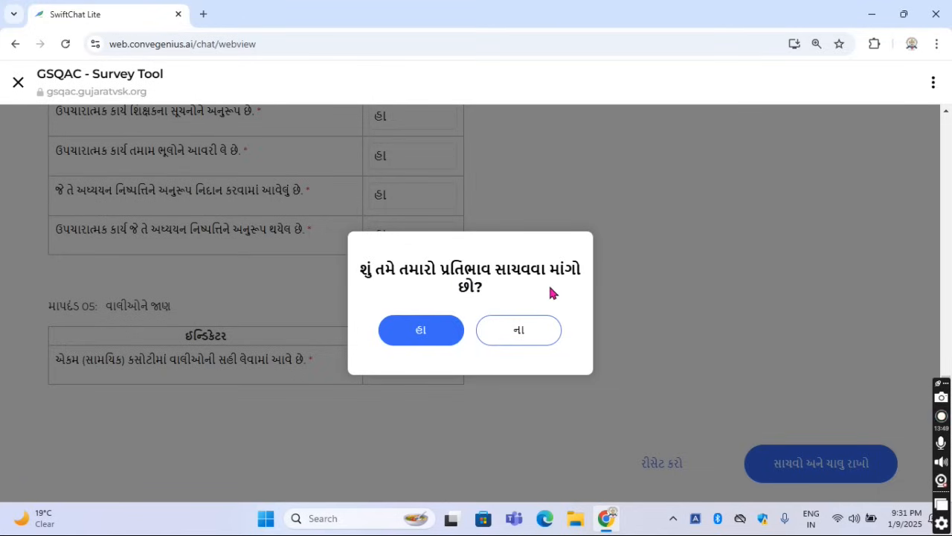
left_click(433, 337)
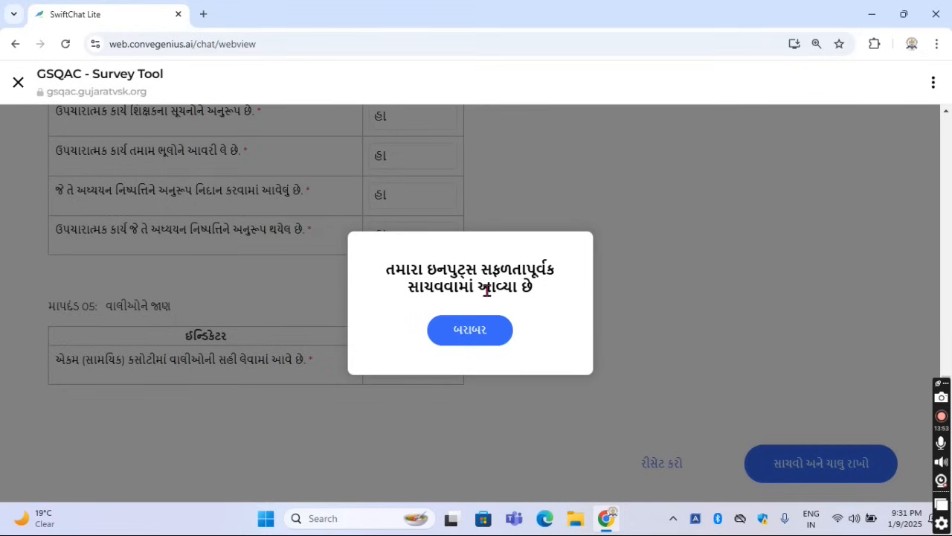
left_click(474, 330)
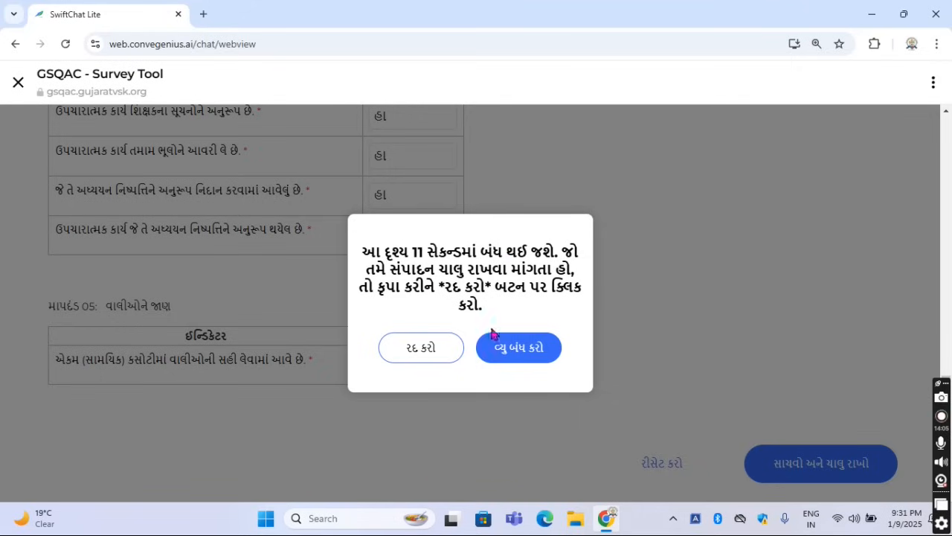
left_click(514, 350)
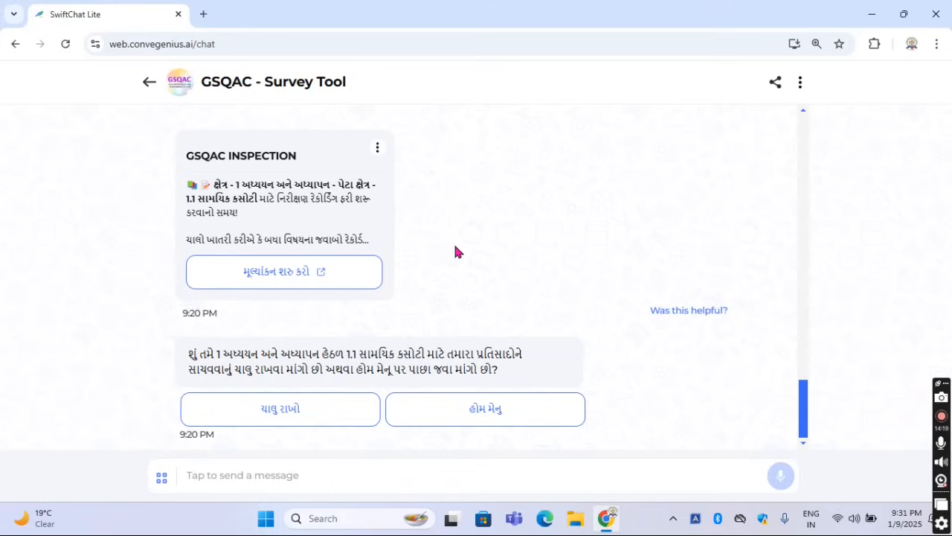
Reopen the 1.1 સામયિક કસોટી evaluation, check its grade and class, and select ગણિત as the subject
left_click(296, 279)
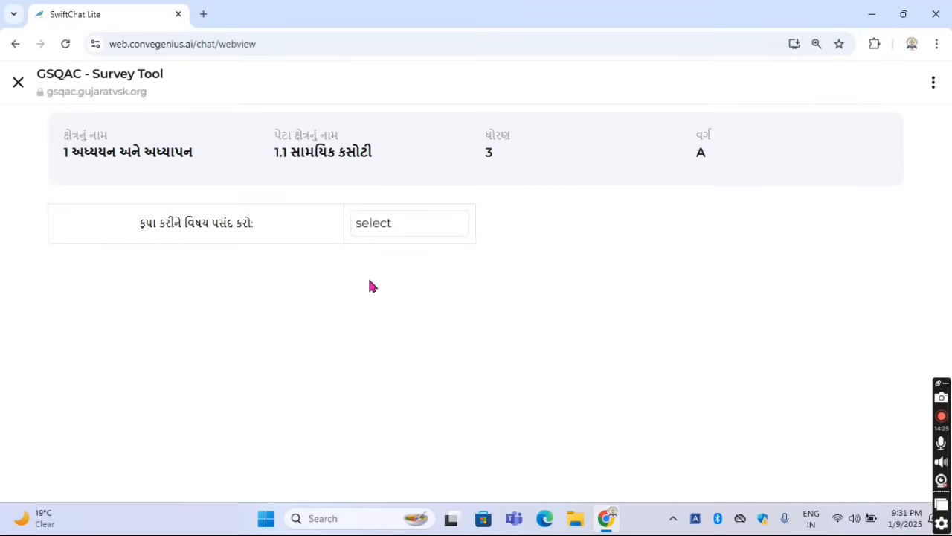
double_click(494, 154)
double_click(700, 151)
left_click(386, 233)
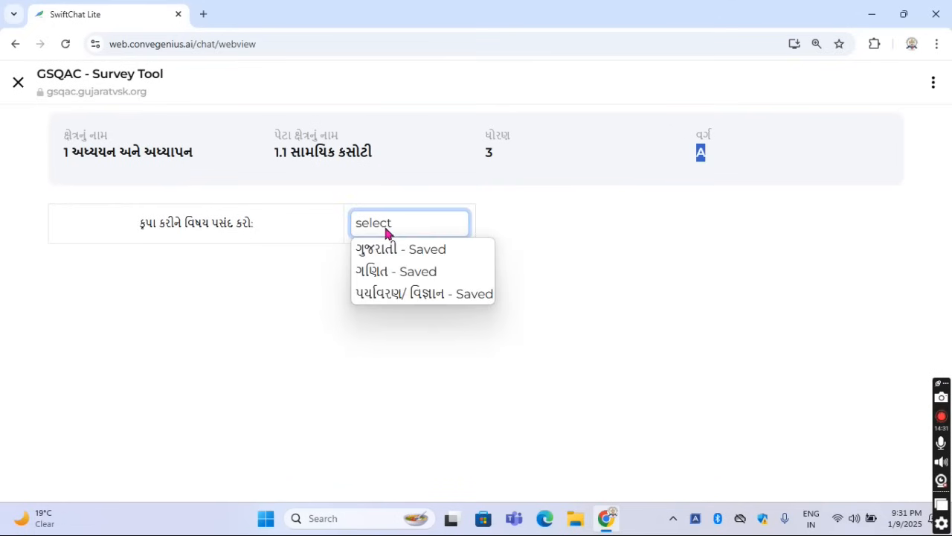
left_click(403, 271)
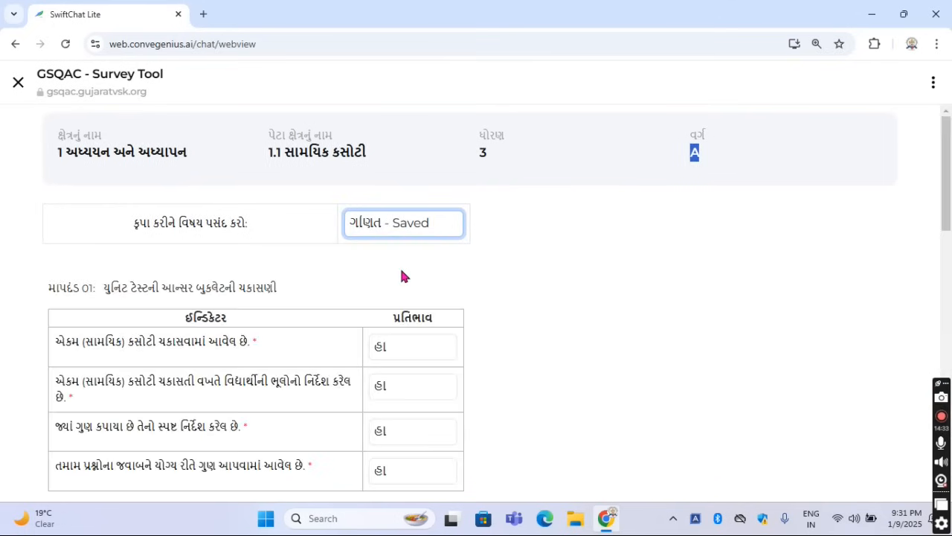
Go through the ગણિત criteria, save the responses with હા as confirmation, and close the form view
scroll(300, 361, "down", 10)
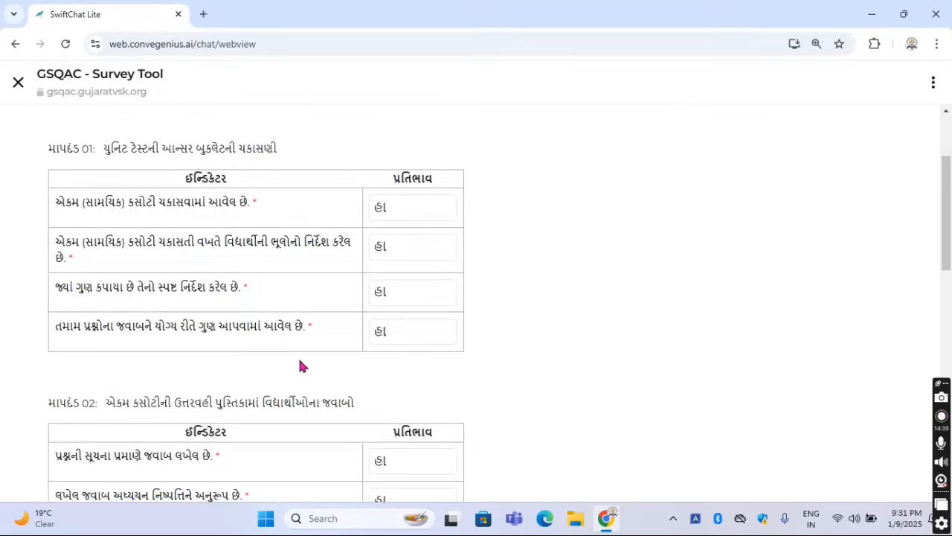
scroll(301, 364, "down", 3)
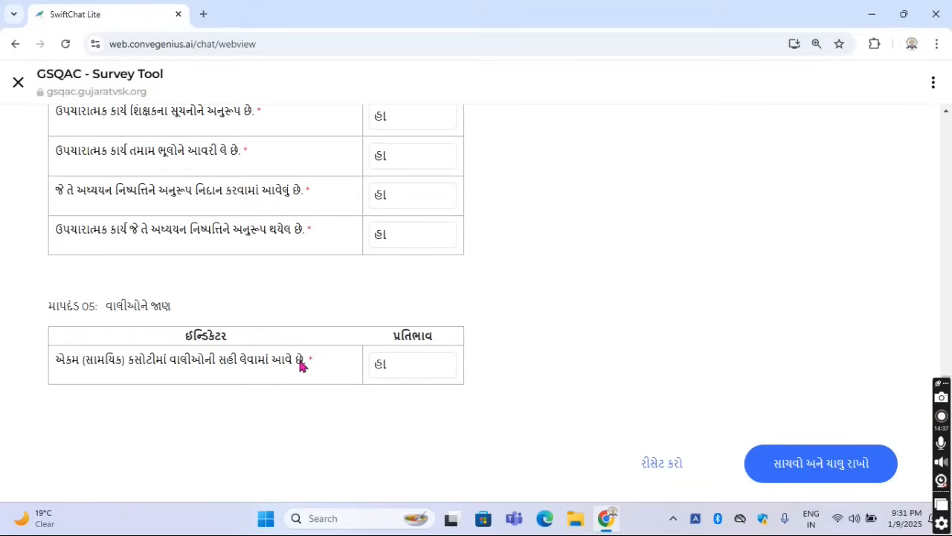
left_click(801, 468)
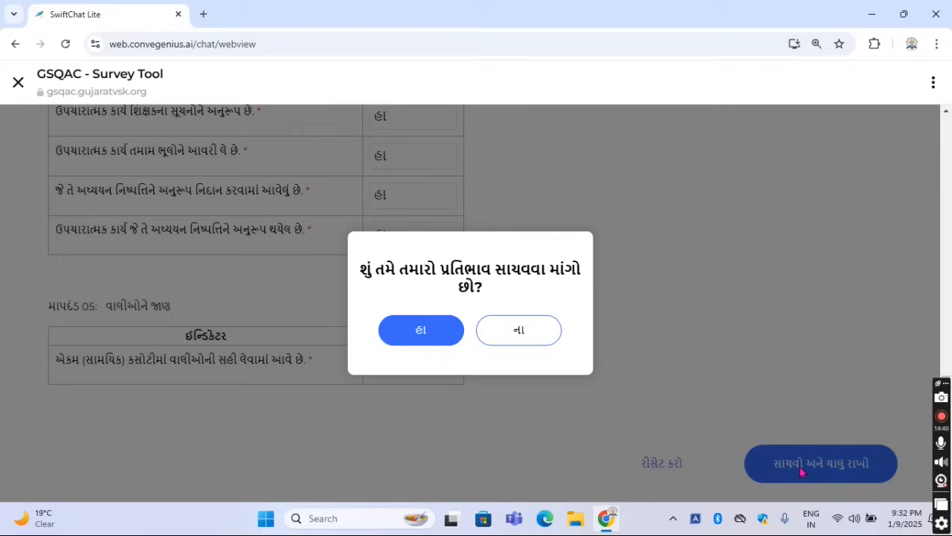
left_click(436, 345)
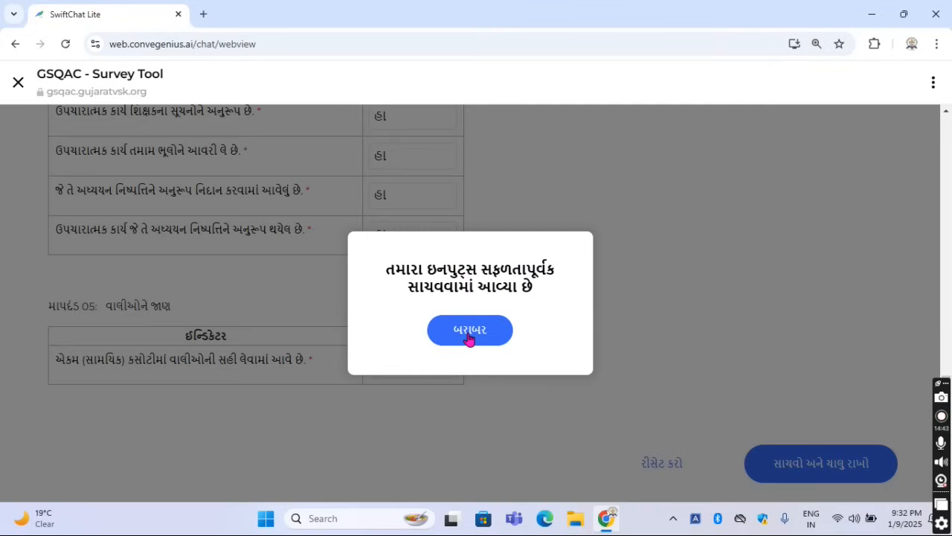
left_click(469, 338)
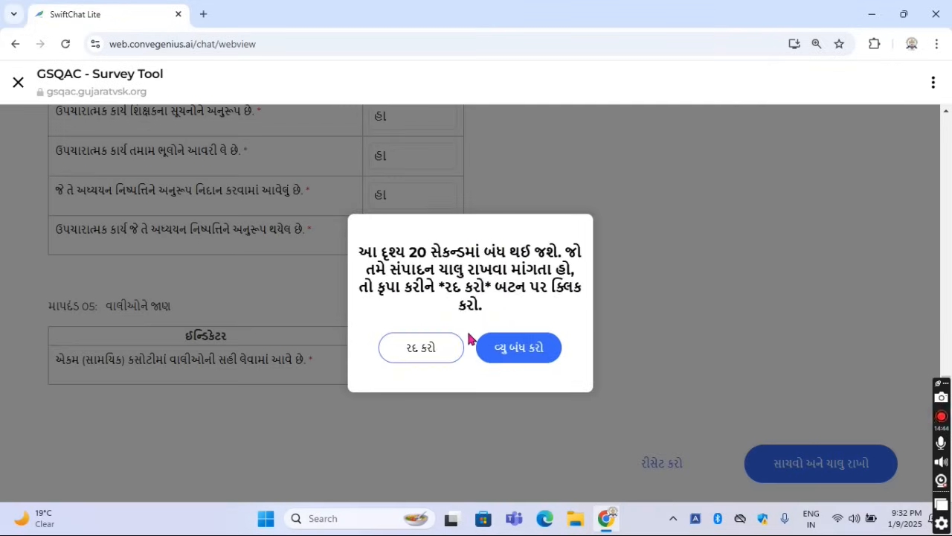
left_click(520, 351)
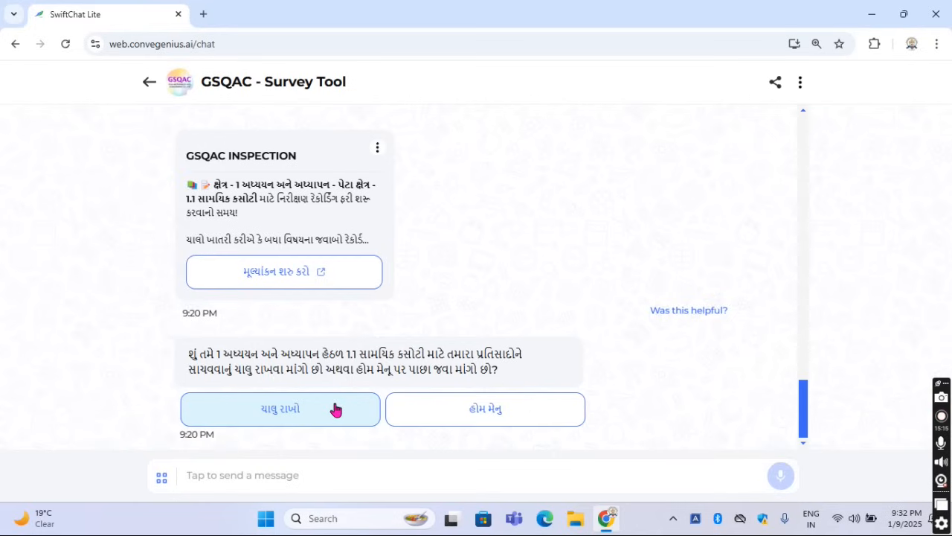
Continue saving responses for 1.1 સામયિક કસોટી and change the grade to ધોરણ 4 in the grade 3, 4 or 5 category
left_click(295, 412)
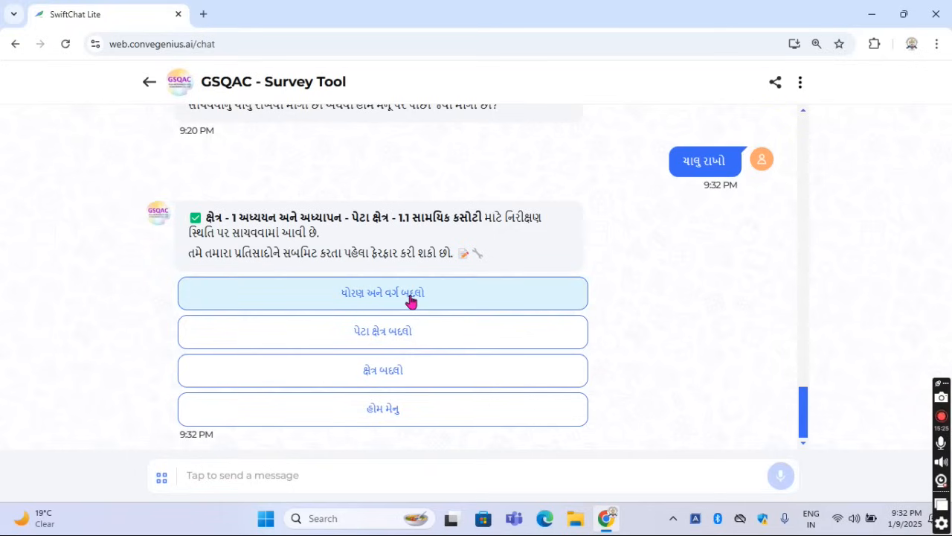
left_click(386, 298)
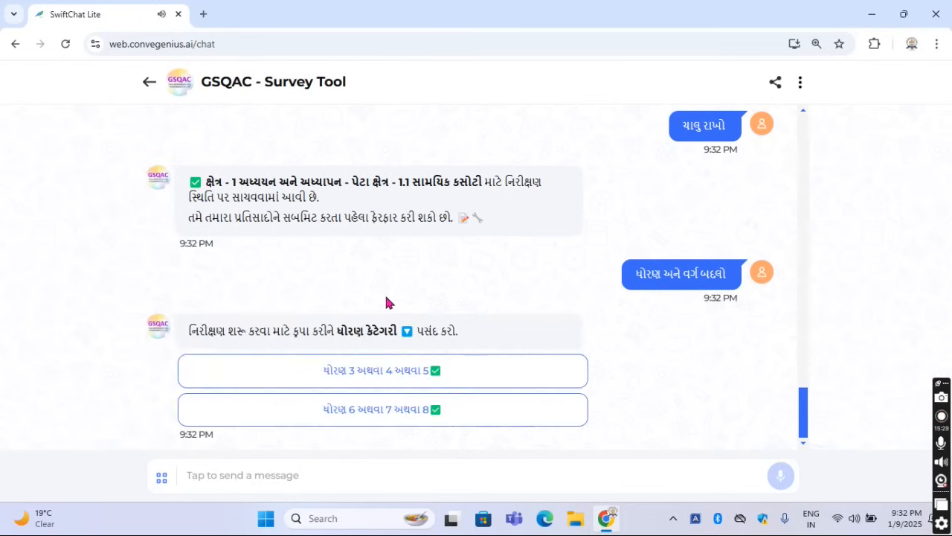
left_click(366, 378)
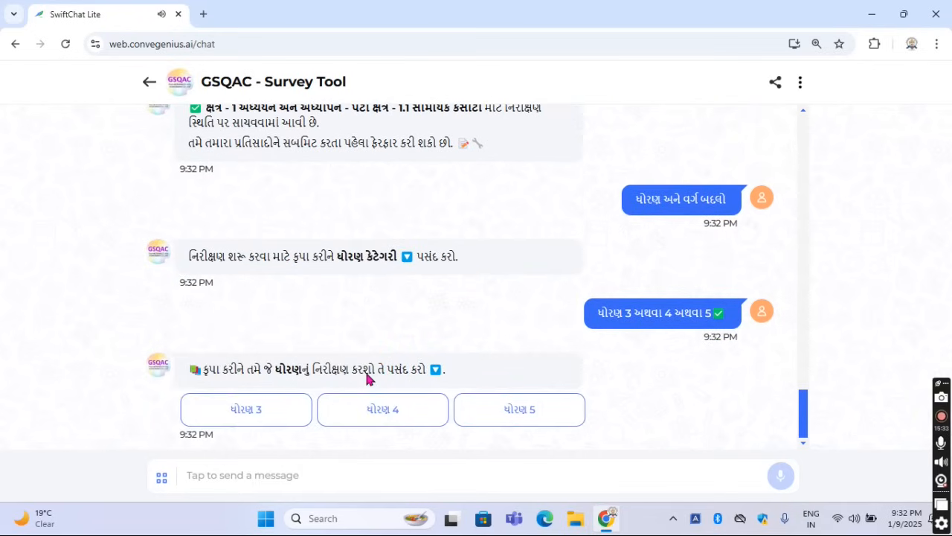
left_click(392, 415)
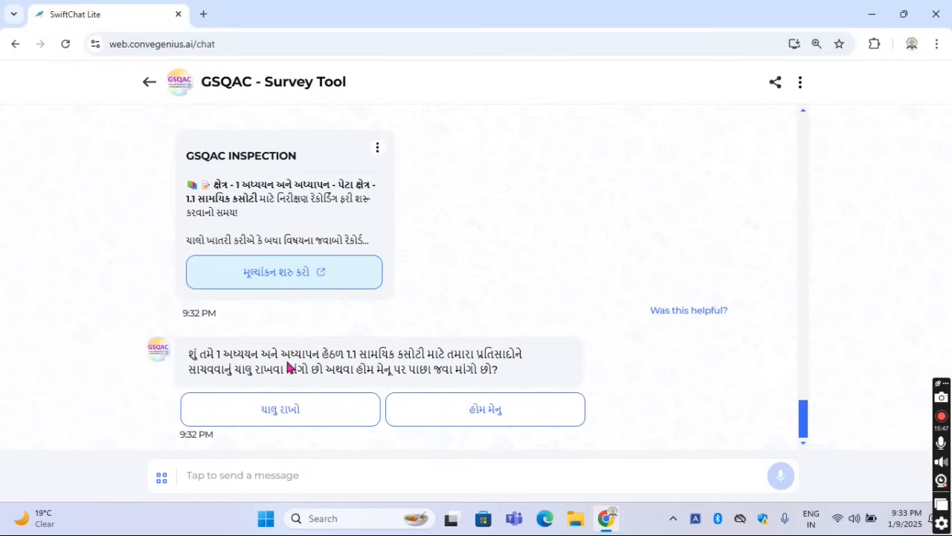
Continue from the 1.1 સામયિક કસોટી evaluation and change the sub-area to 1.2 સત્રાંત કસોટી 1 અને 2
left_click(276, 411)
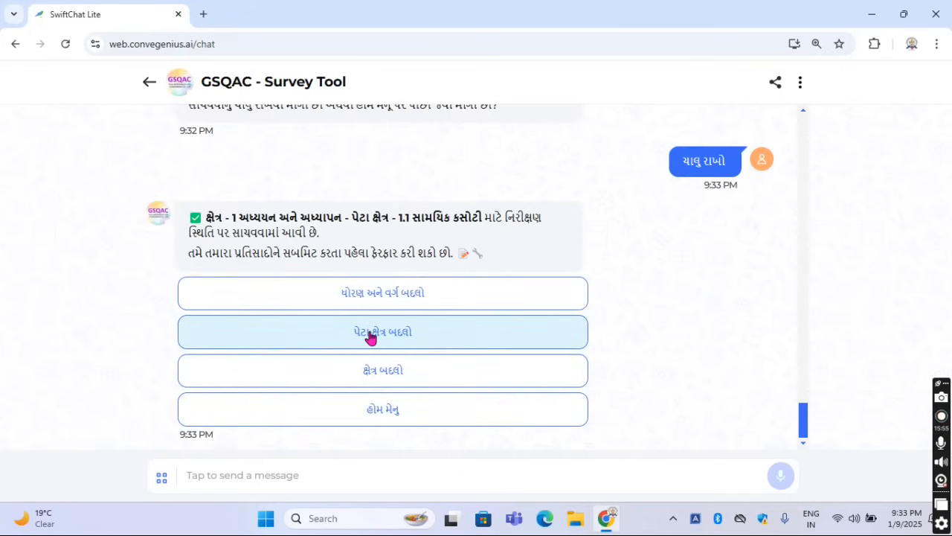
left_click(370, 335)
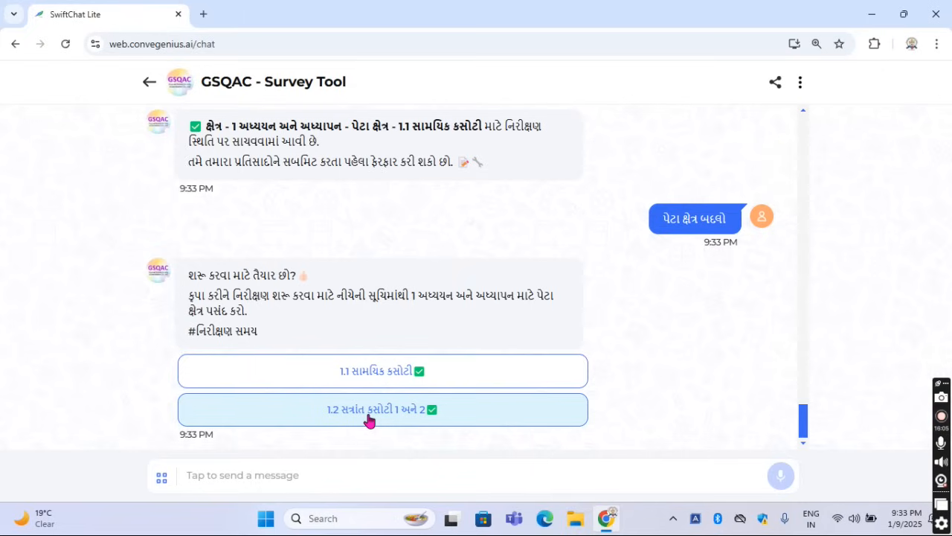
left_click(369, 417)
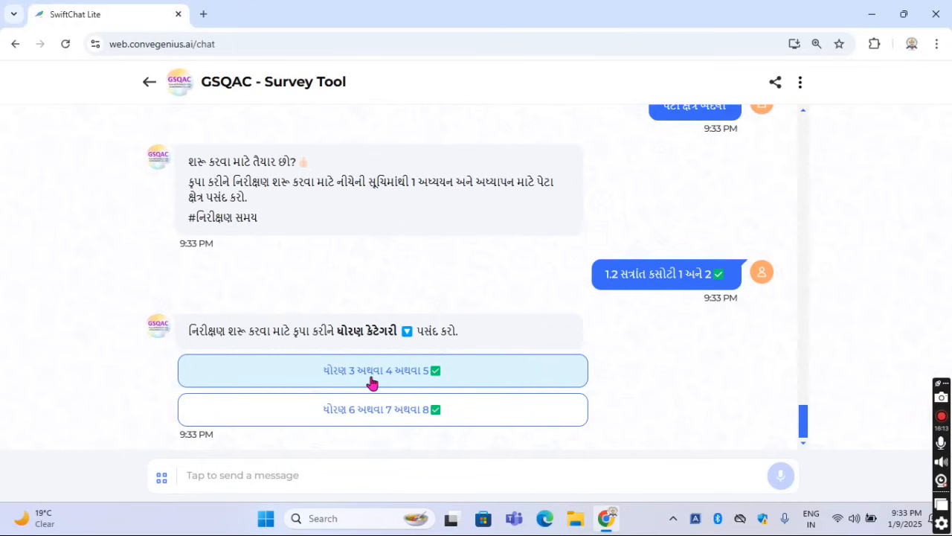
Choose ધોરણ 3 from the grade 3, 4 or 5 category, open its evaluation form, and read the sub-area name
left_click(364, 377)
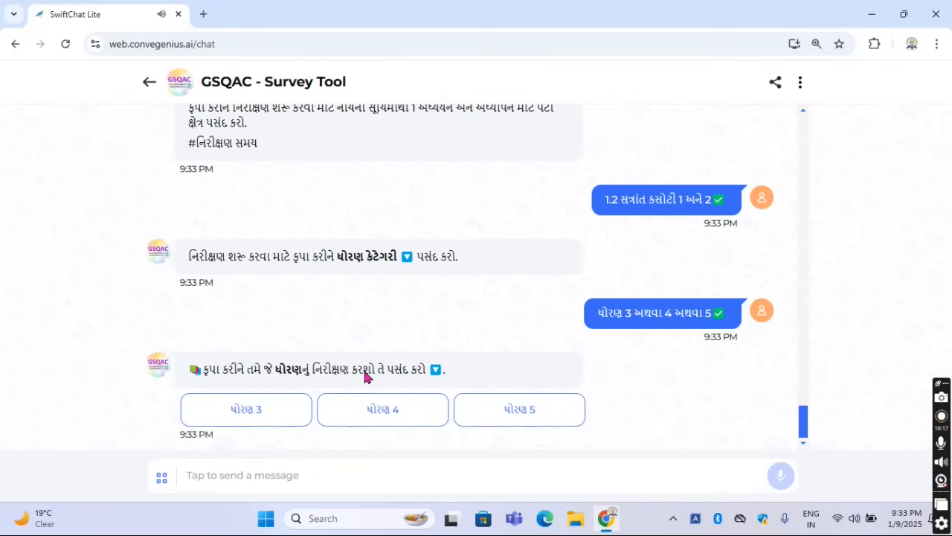
left_click(282, 409)
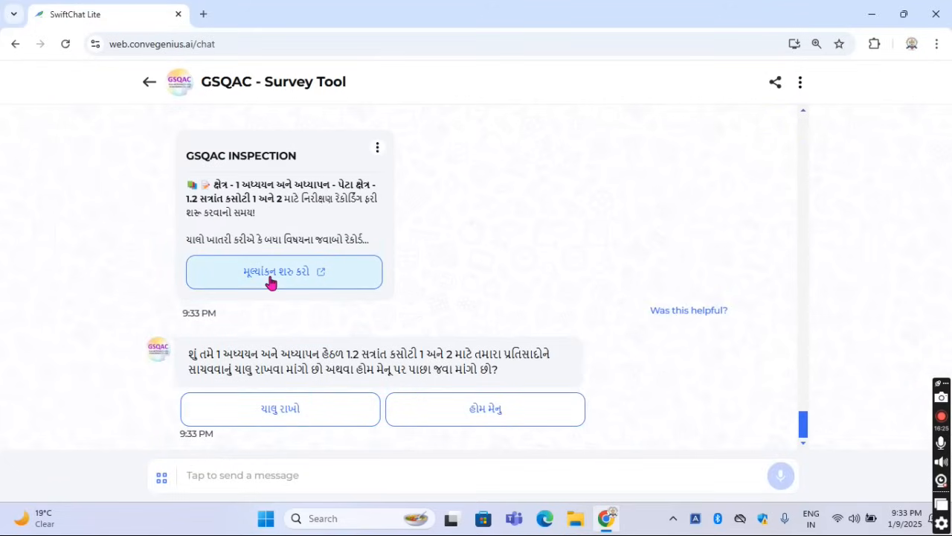
left_click(284, 272)
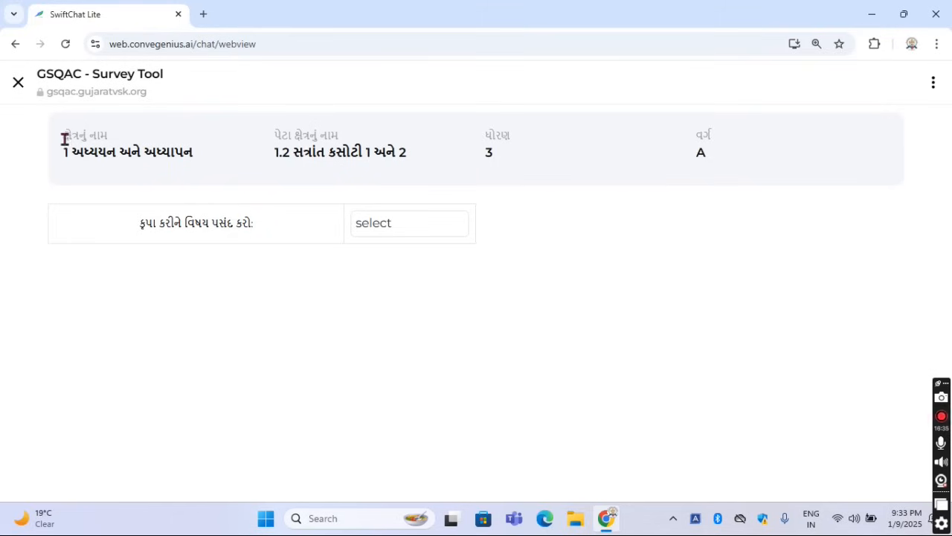
left_click_drag(66, 138, 406, 165)
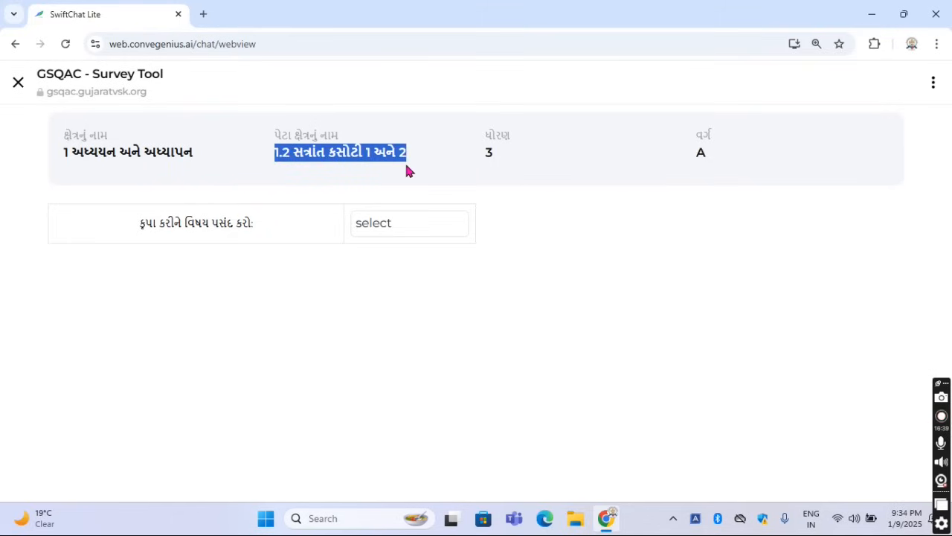
Choose ગુજરાતી as the subject for the ધોરણ 3 evaluation of 1.2 સત્રાંત કસોટી 1 અને 2
left_click(403, 192)
left_click(357, 230)
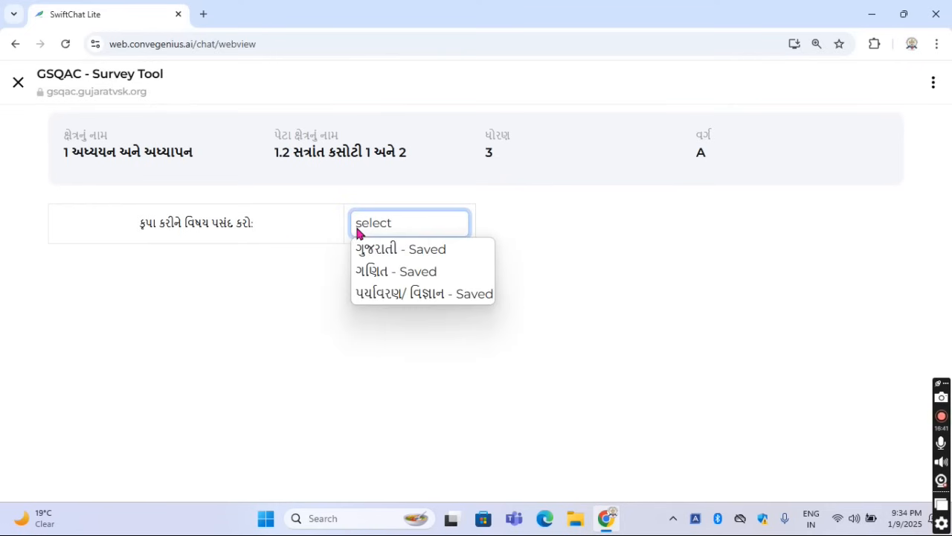
left_click(374, 250)
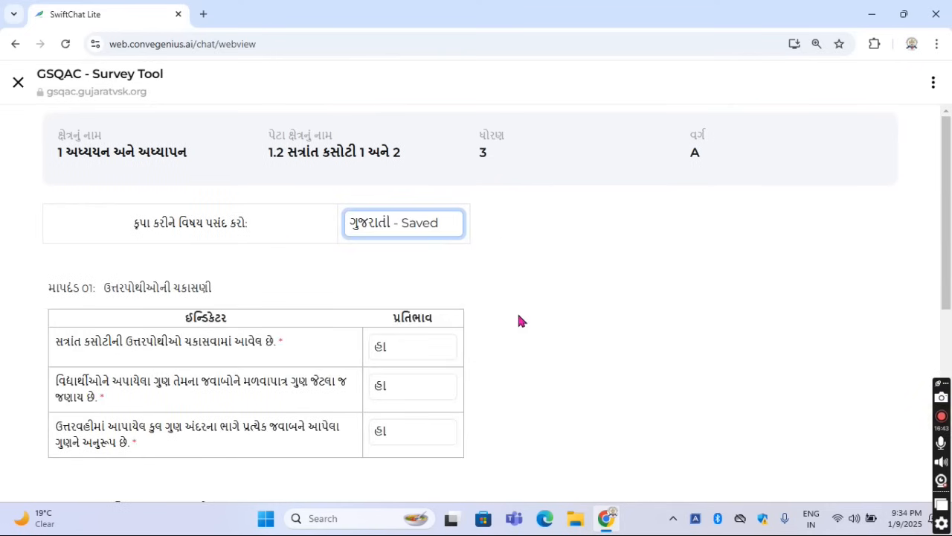
Examine the માપદંડ 01 heading and its first indicator, on checking term test answer books, along with its response options
scroll(517, 311, "down", 2)
left_click_drag(53, 148, 227, 158)
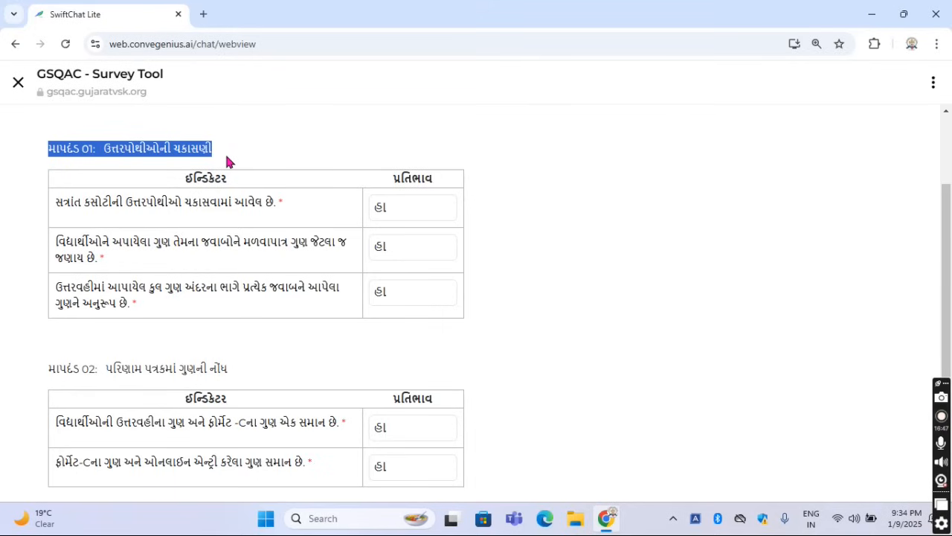
left_click(249, 146)
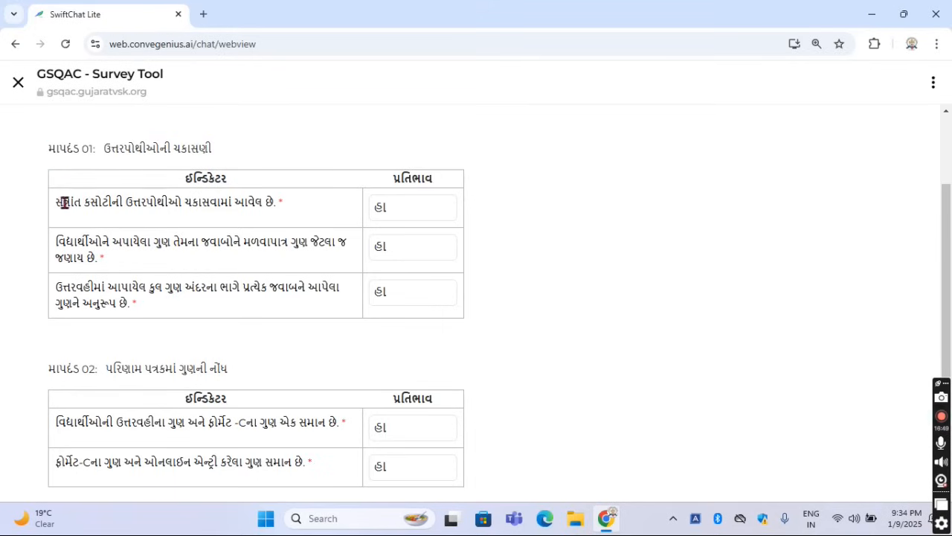
left_click_drag(58, 203, 284, 197)
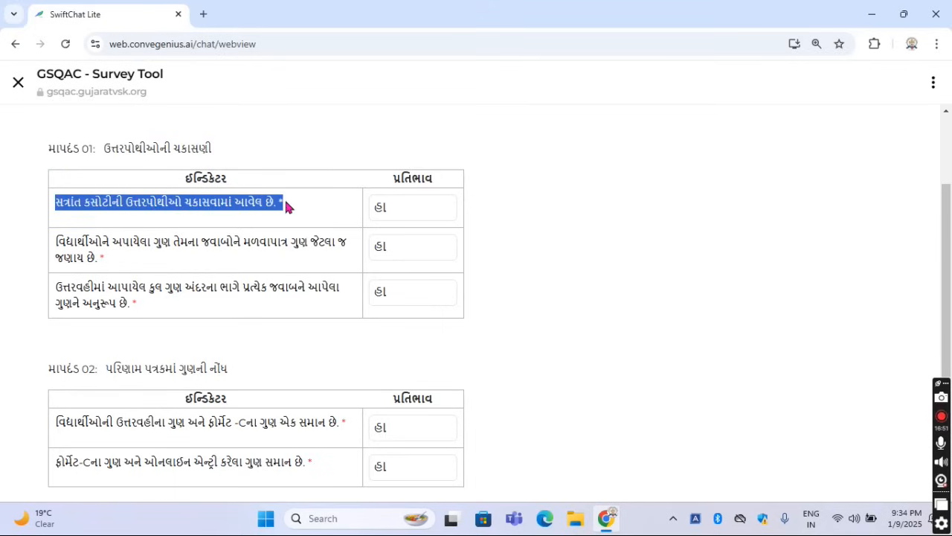
left_click(376, 208)
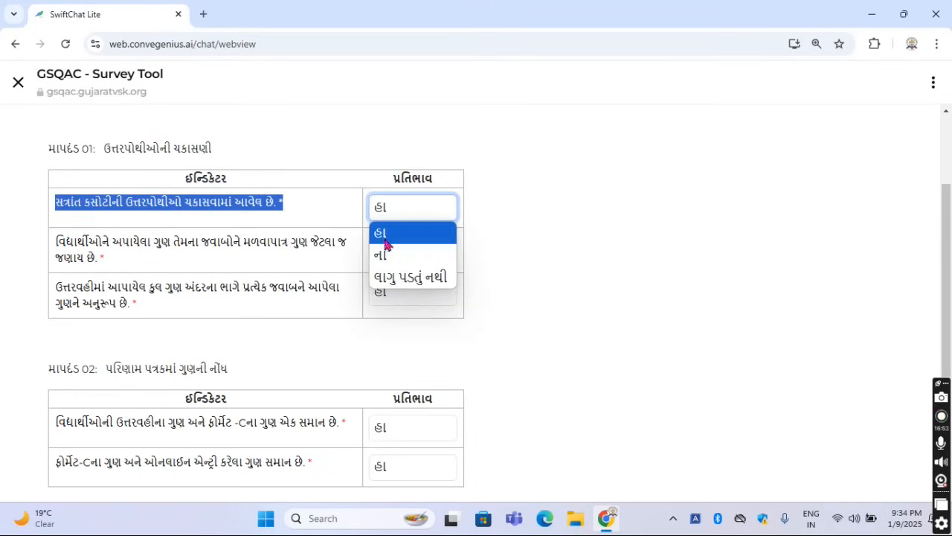
left_click(489, 260)
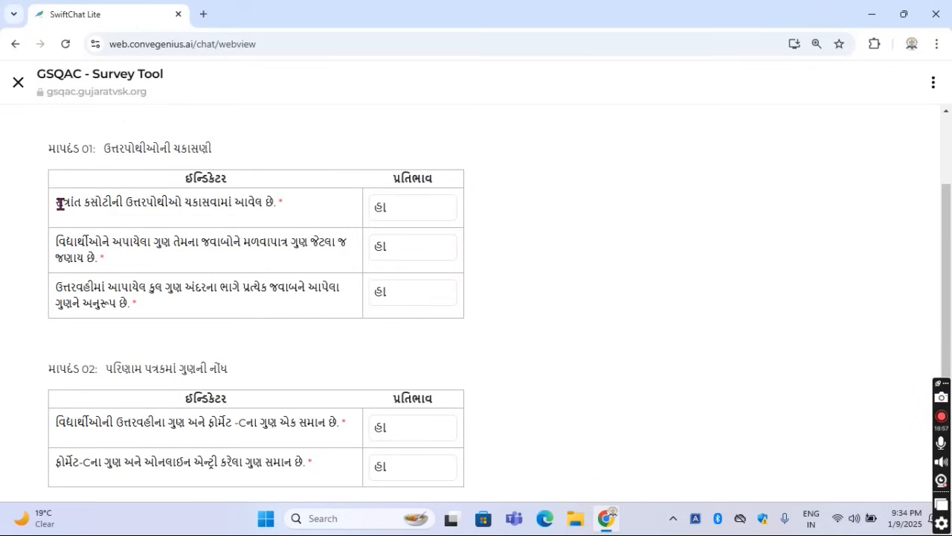
left_click_drag(60, 204, 237, 204)
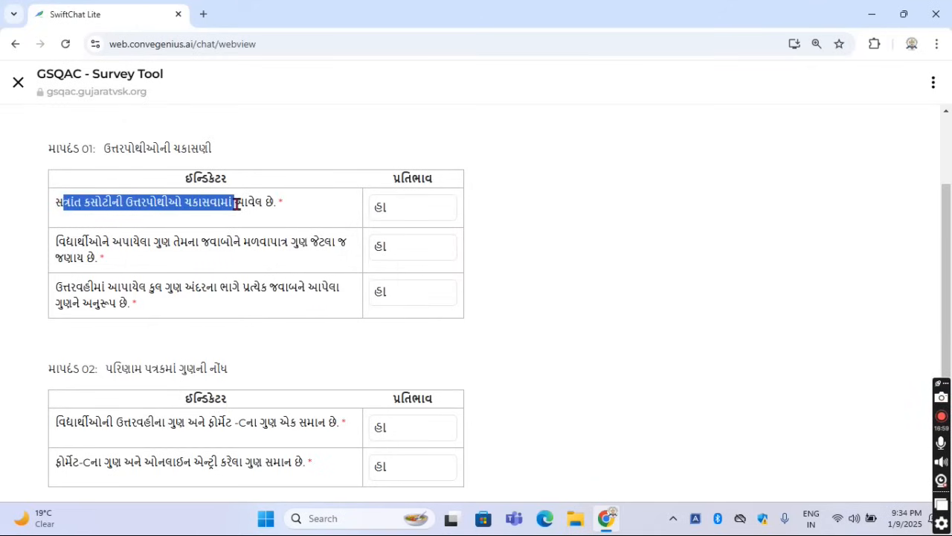
left_click(69, 207)
left_click_drag(53, 206, 282, 205)
left_click(386, 210)
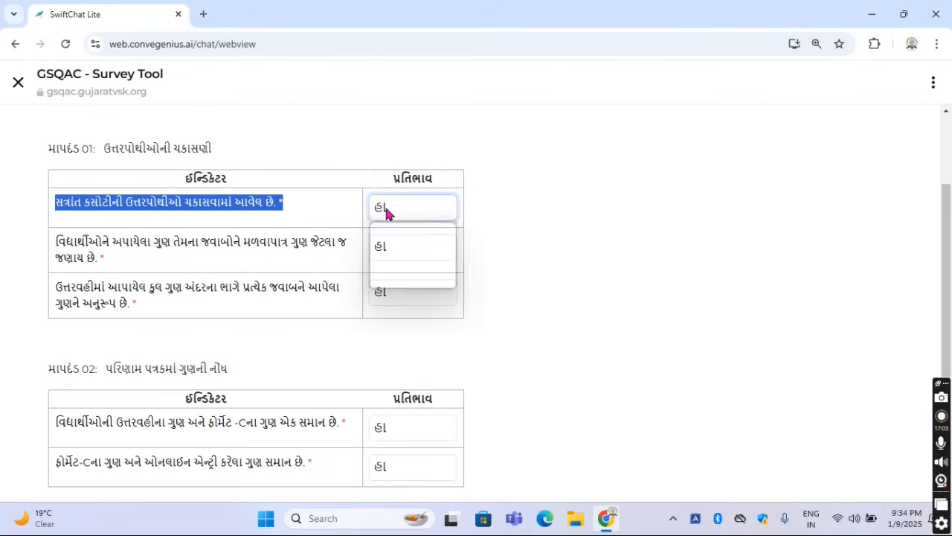
left_click(299, 197)
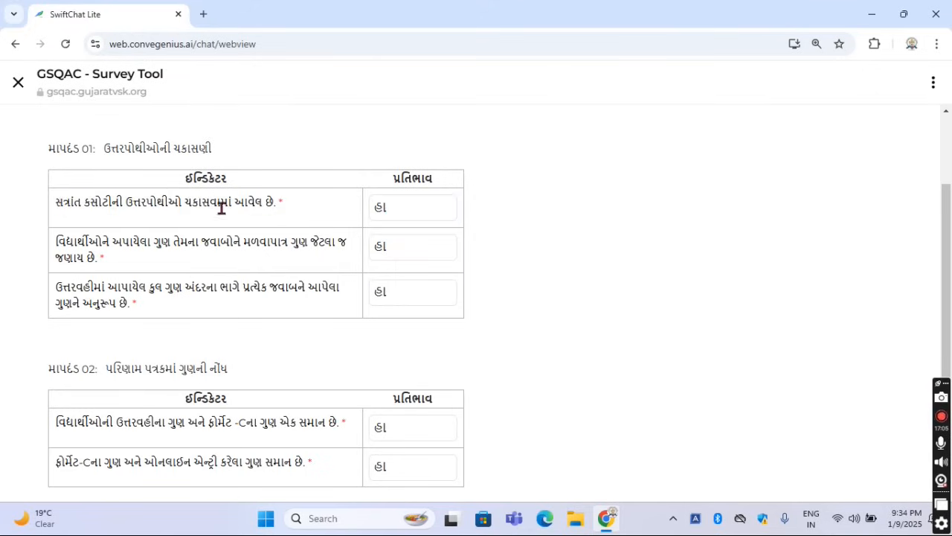
left_click_drag(54, 201, 285, 205)
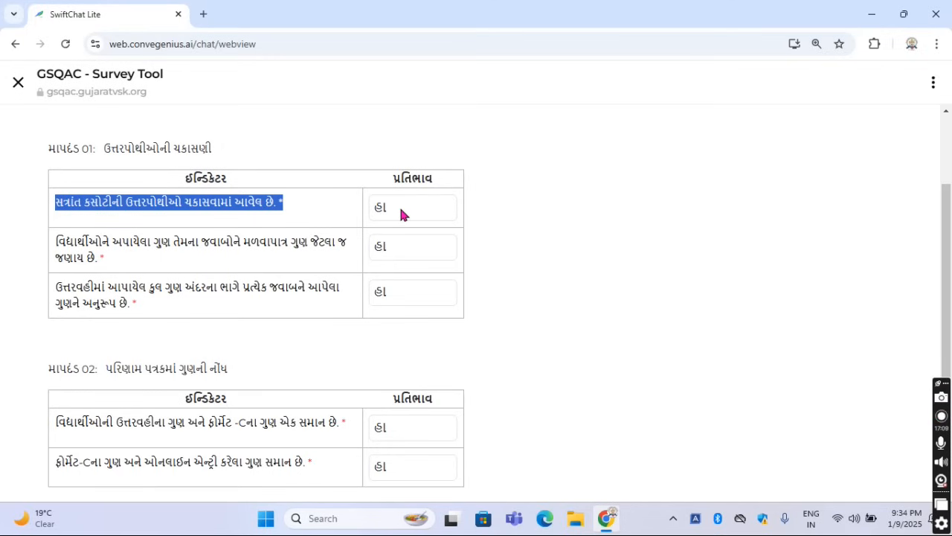
left_click(322, 233)
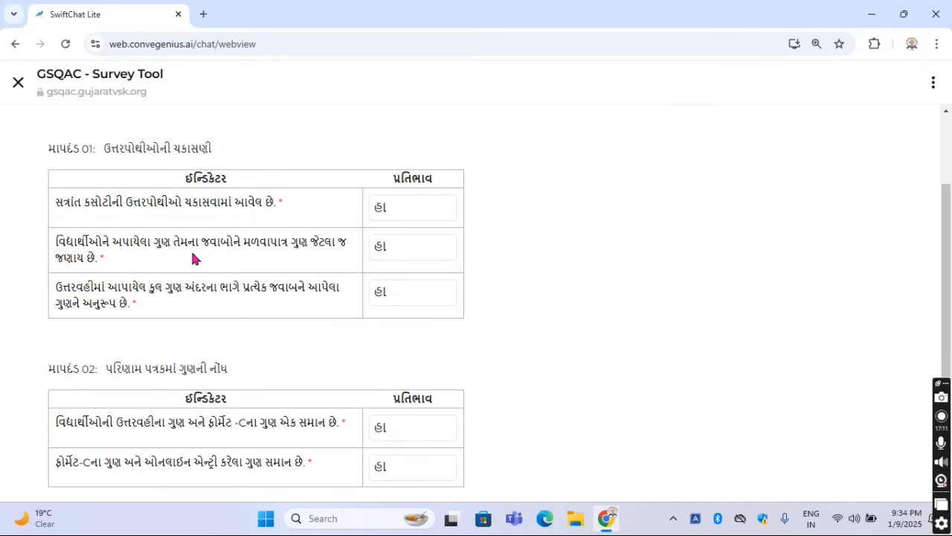
Read the second indicator of માપદંડ 01, on the marks given for students' answers, and view its response options
scroll(191, 248, "down", 1)
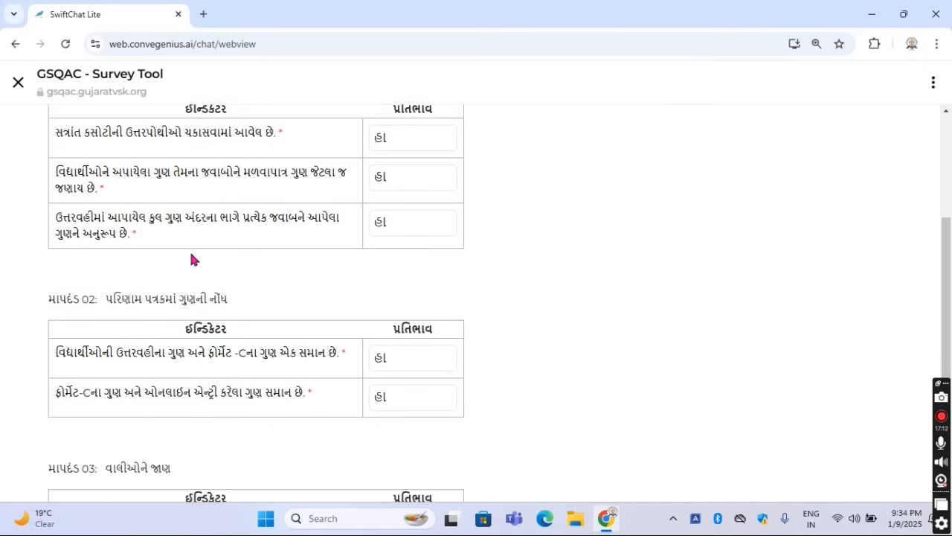
triple_click(58, 172)
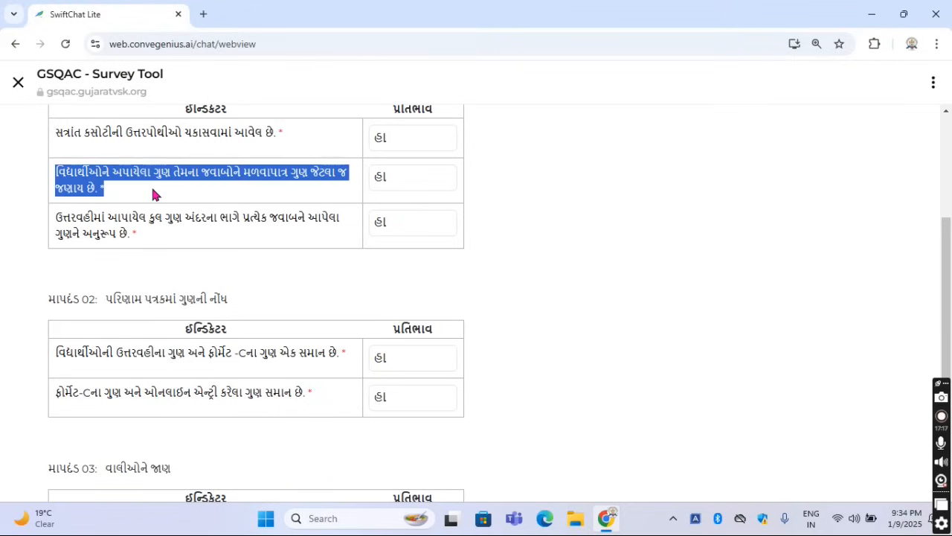
left_click(153, 195)
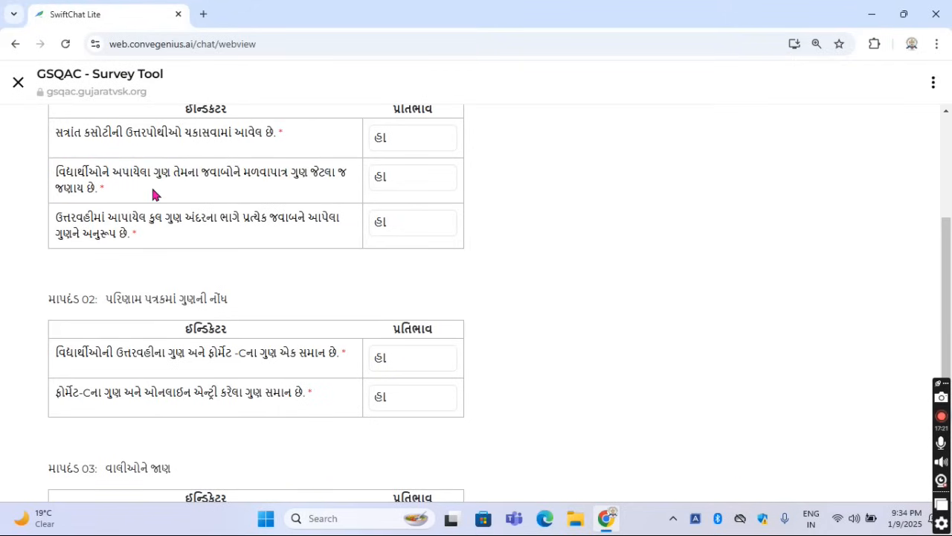
left_click(393, 181)
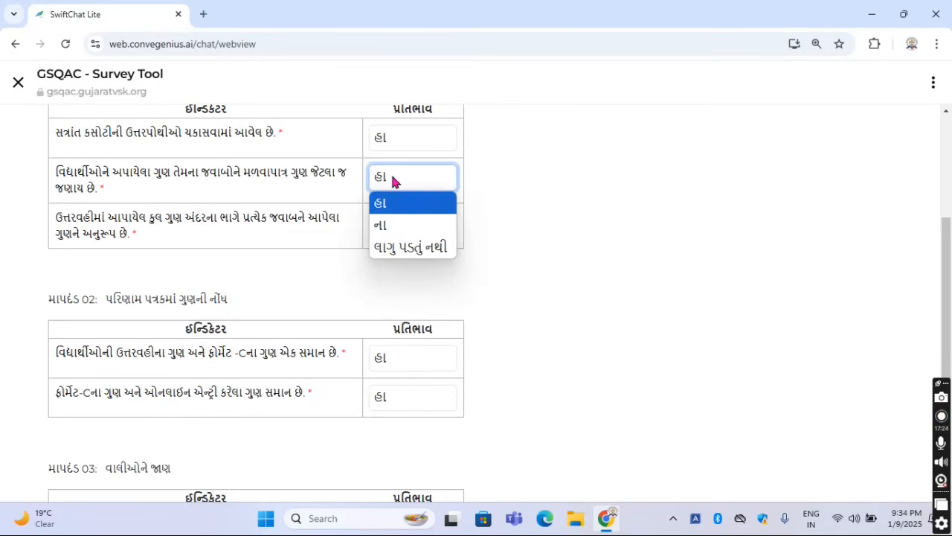
left_click(354, 202)
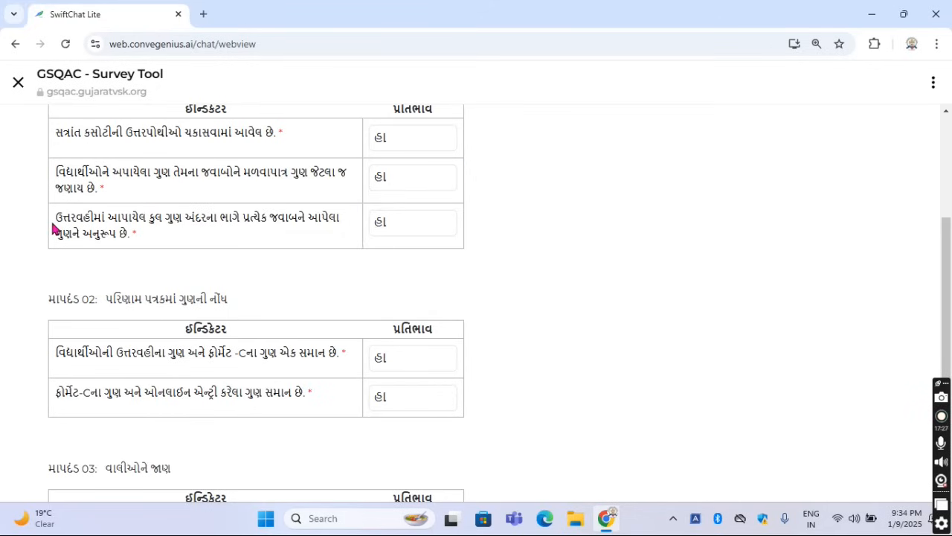
Read the third indicator of માપદંડ 01, on total marks matching the marks for each answer, and view its response options
left_click_drag(60, 218, 142, 238)
left_click_drag(57, 217, 144, 242)
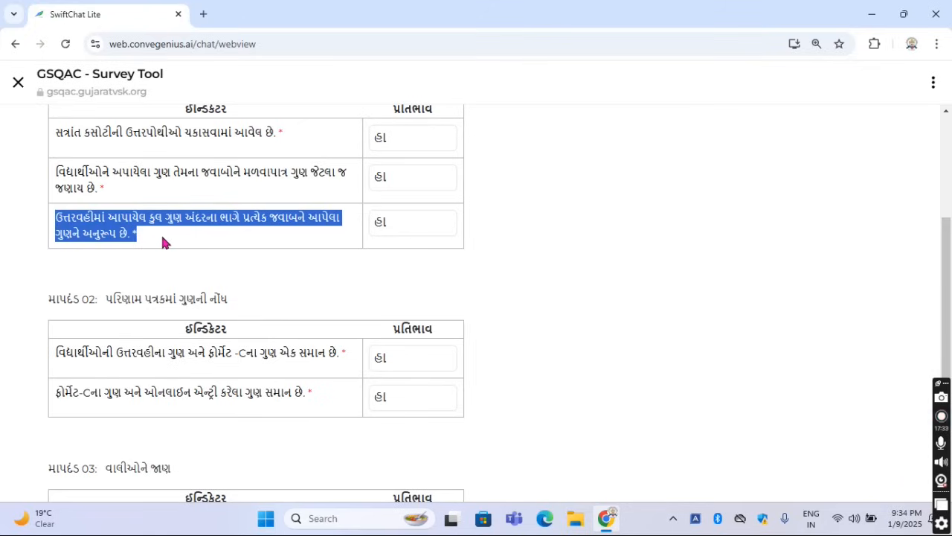
left_click(162, 238)
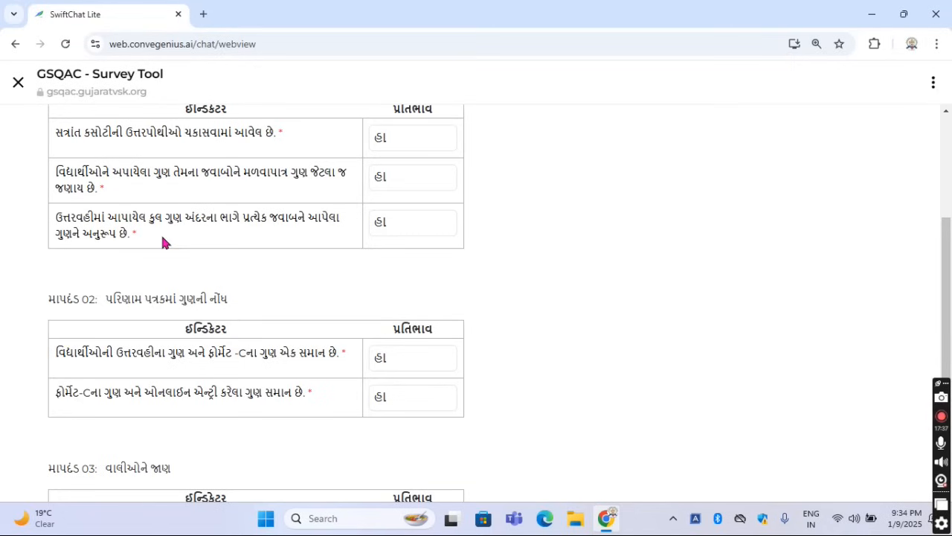
left_click(408, 231)
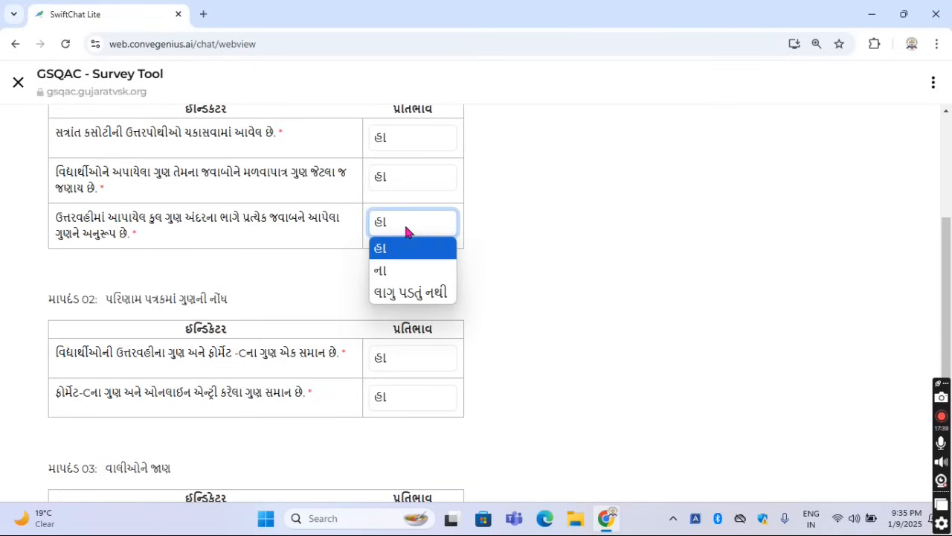
left_click(350, 234)
Examine the માપદંડ 02 heading and its first indicator, comparing answer book marks with ફોર્મેટ-C, and view its response options
scroll(350, 234, "down", 2)
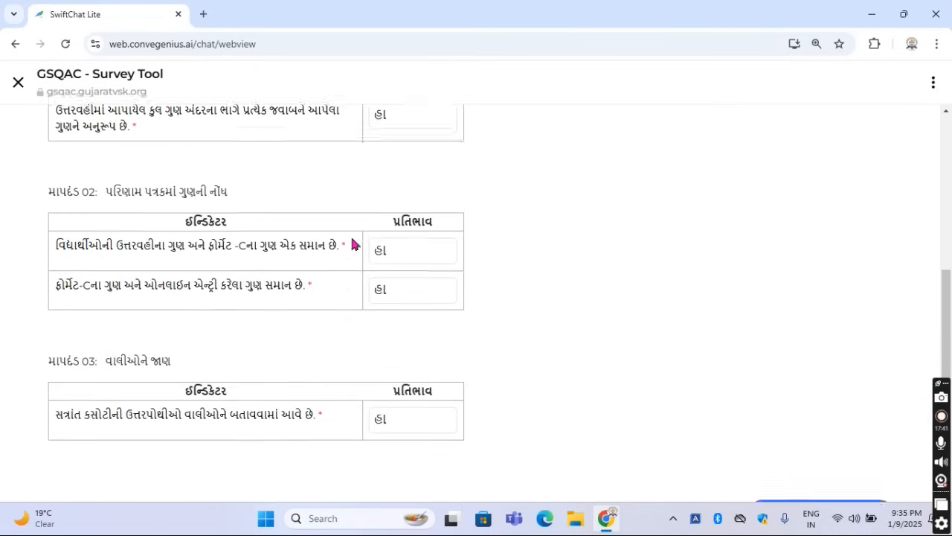
left_click_drag(113, 161, 232, 170)
left_click_drag(107, 161, 254, 169)
left_click(253, 169)
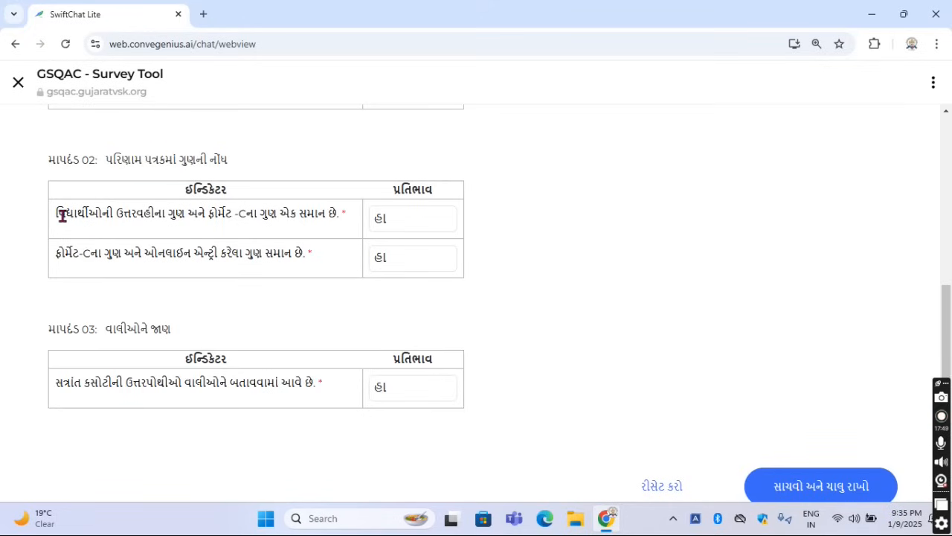
left_click_drag(62, 214, 260, 214)
left_click(212, 235)
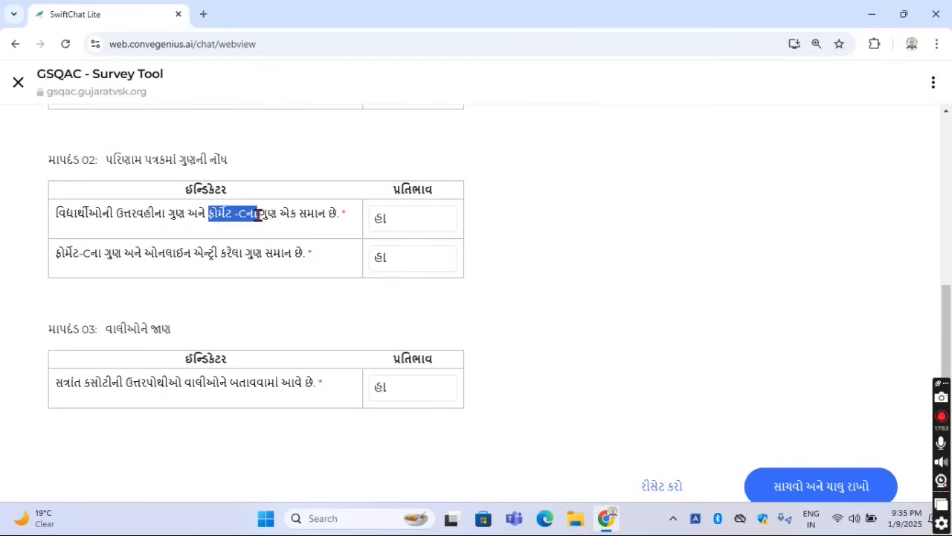
left_click(174, 217)
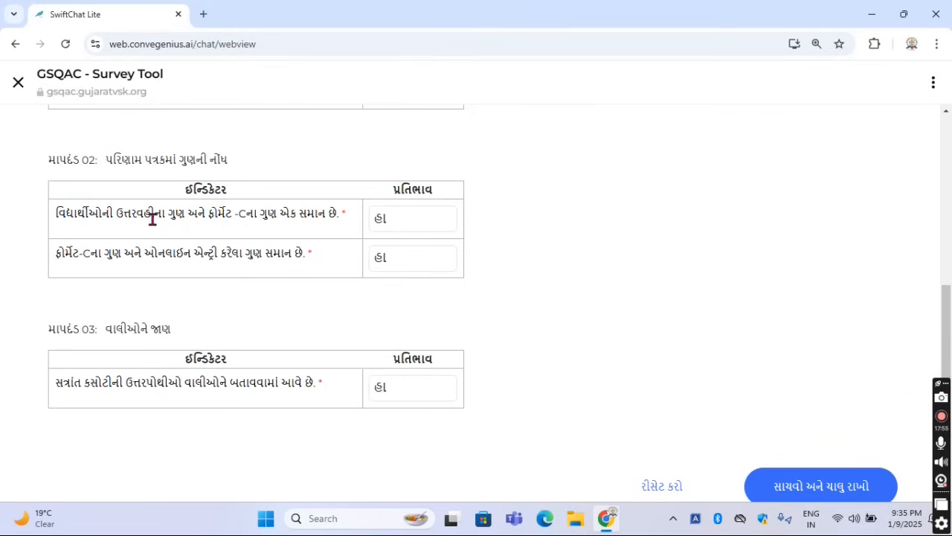
left_click_drag(115, 213, 259, 220)
left_click(258, 223)
left_click(405, 228)
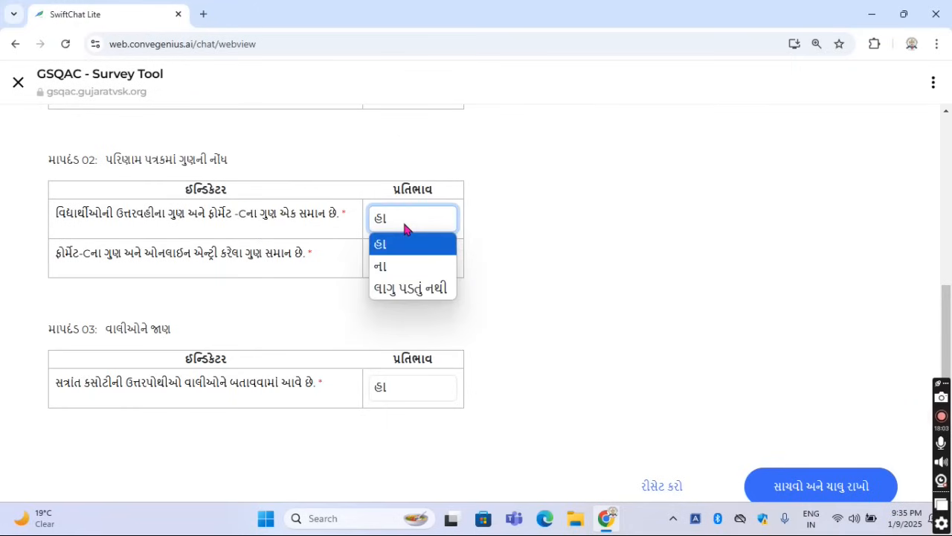
left_click(481, 215)
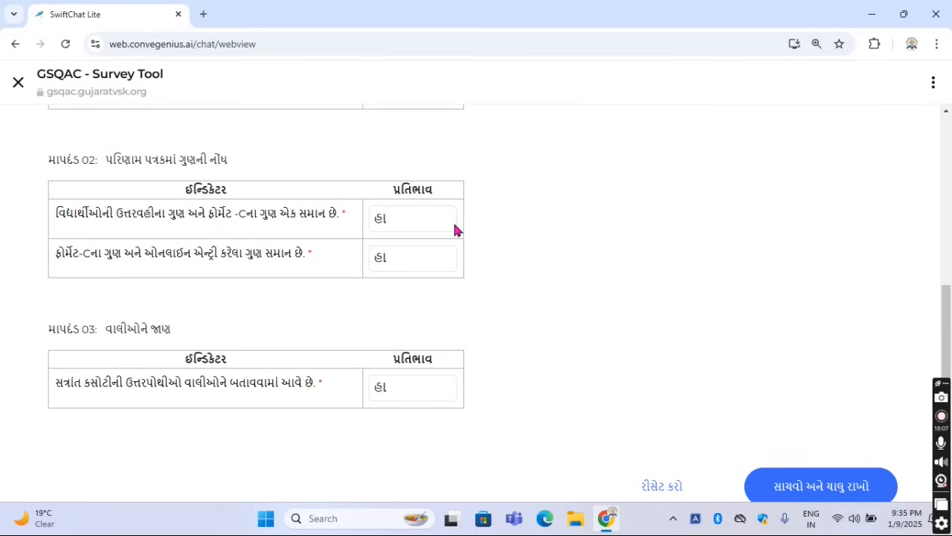
Read the second indicator of માપદંડ 02, comparing ફોર્મેટ-C marks with the online entry, and view its response options
left_click_drag(58, 253, 255, 262)
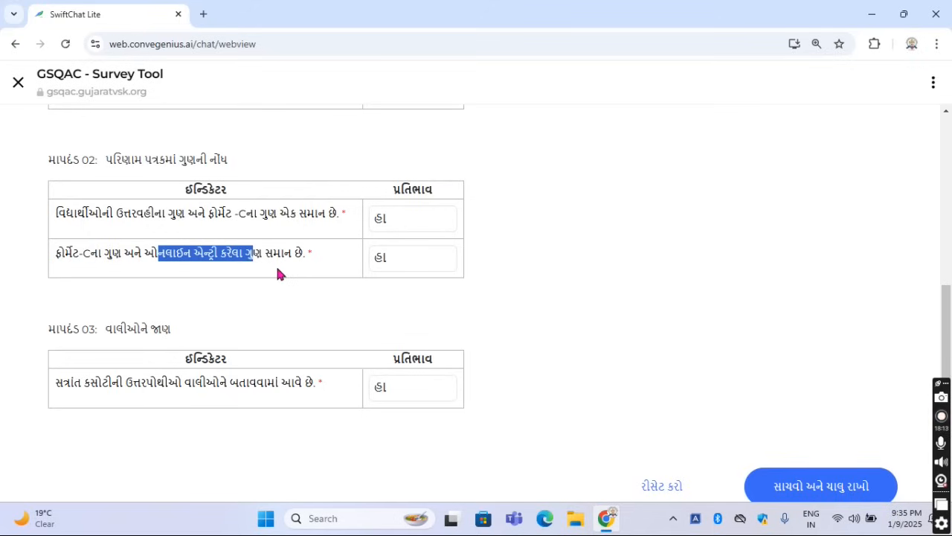
left_click(276, 269)
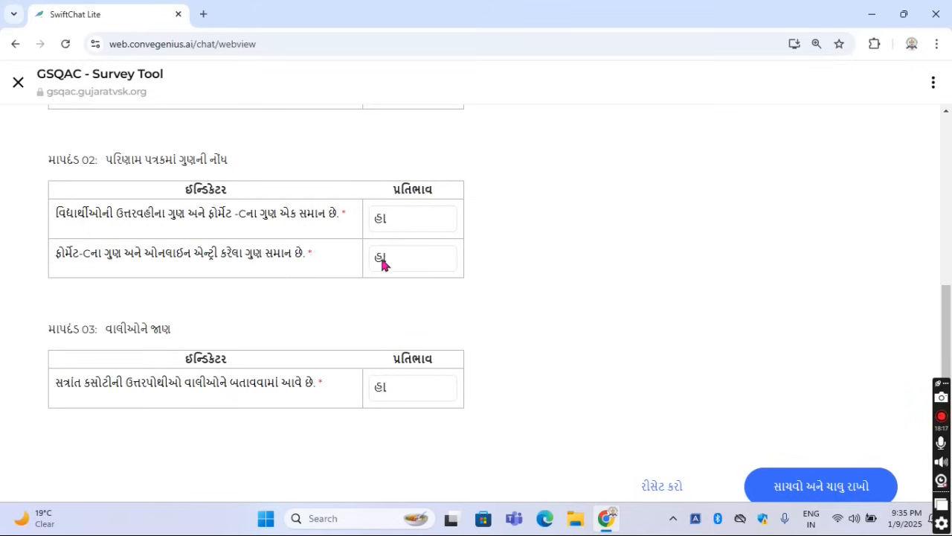
left_click(405, 260)
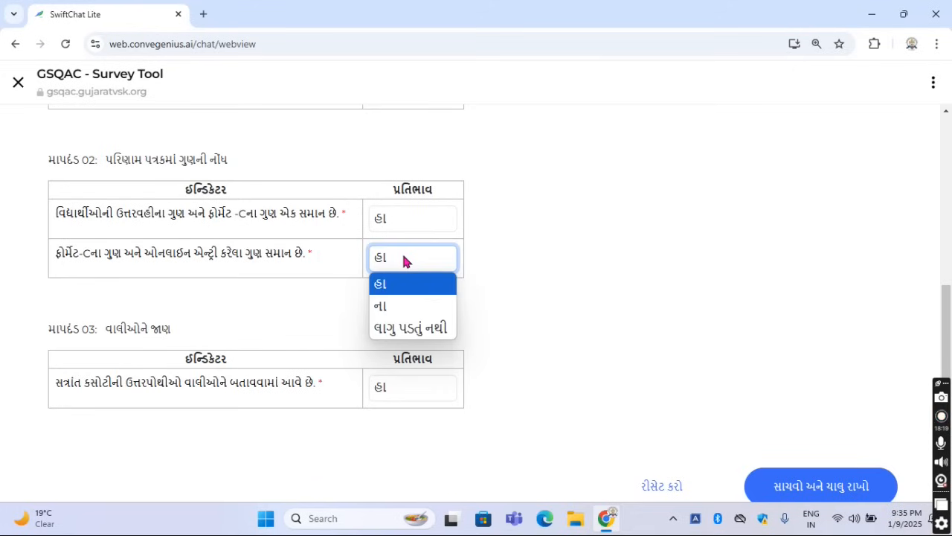
left_click(521, 317)
left_click(521, 317)
Examine the માપદંડ 03 heading and its indicator on showing term test answer books to parents, and view its response options
scroll(521, 316, "down", 1)
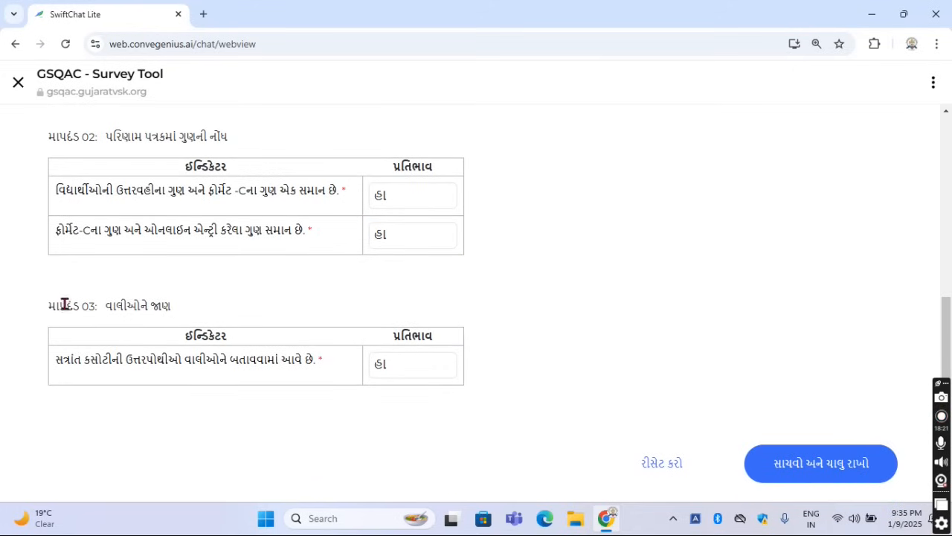
left_click_drag(38, 305, 170, 306)
left_click(198, 305)
left_click_drag(58, 360, 325, 378)
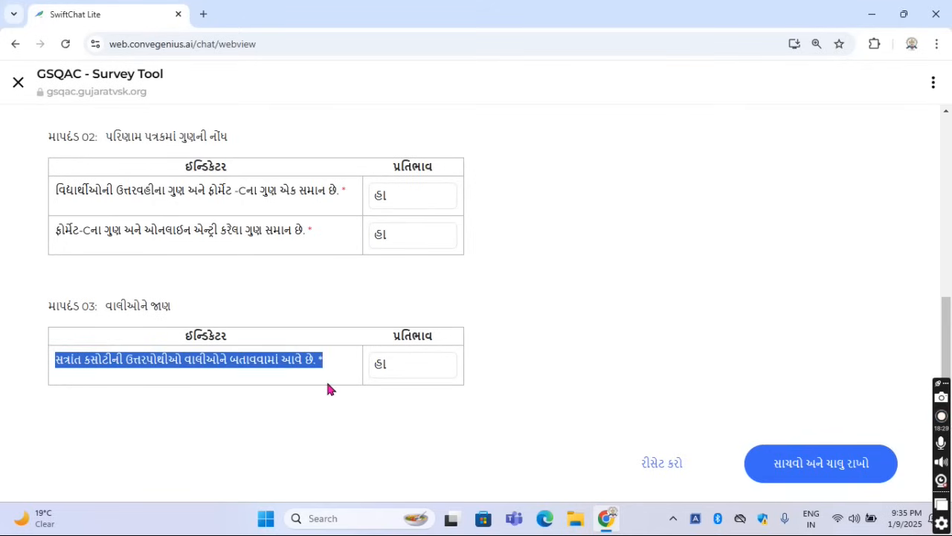
left_click(327, 383)
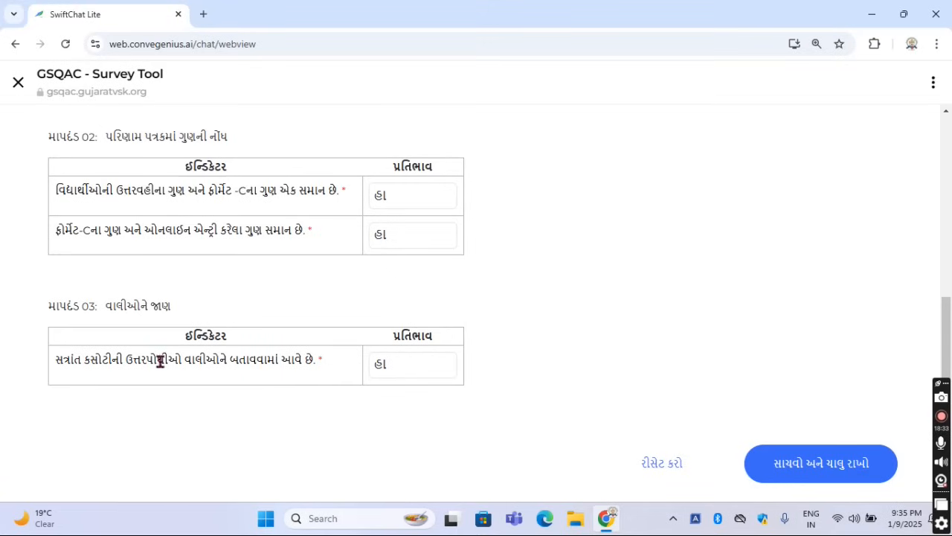
left_click_drag(126, 359, 370, 379)
left_click(407, 377)
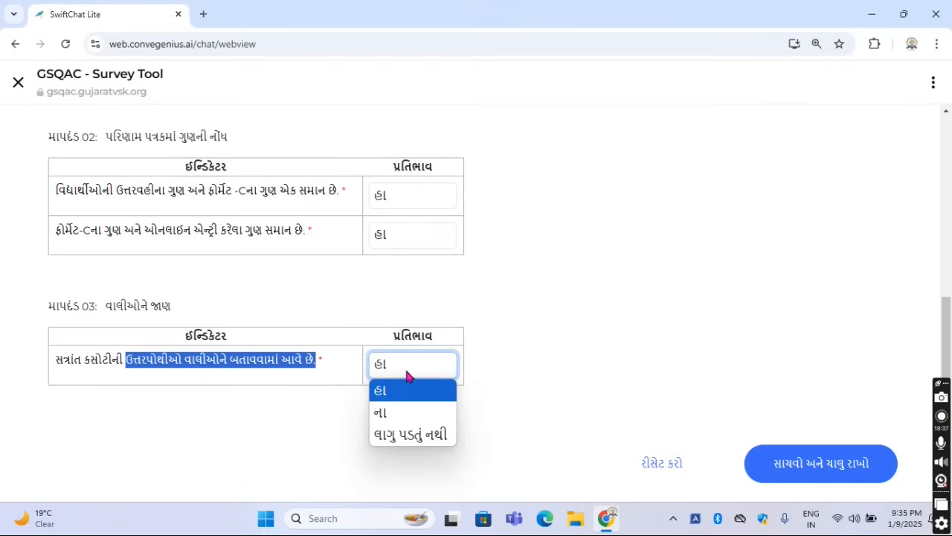
left_click(312, 393)
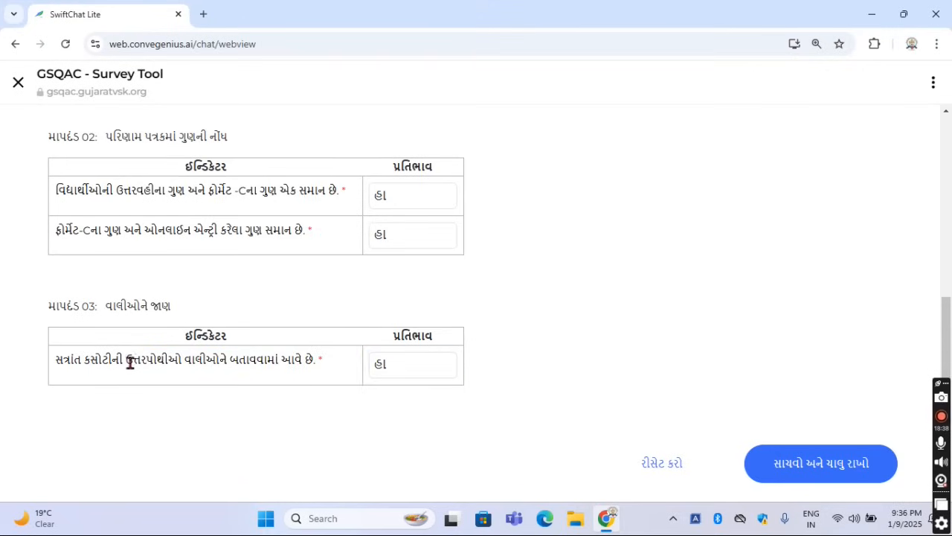
left_click_drag(127, 359, 388, 387)
left_click(396, 365)
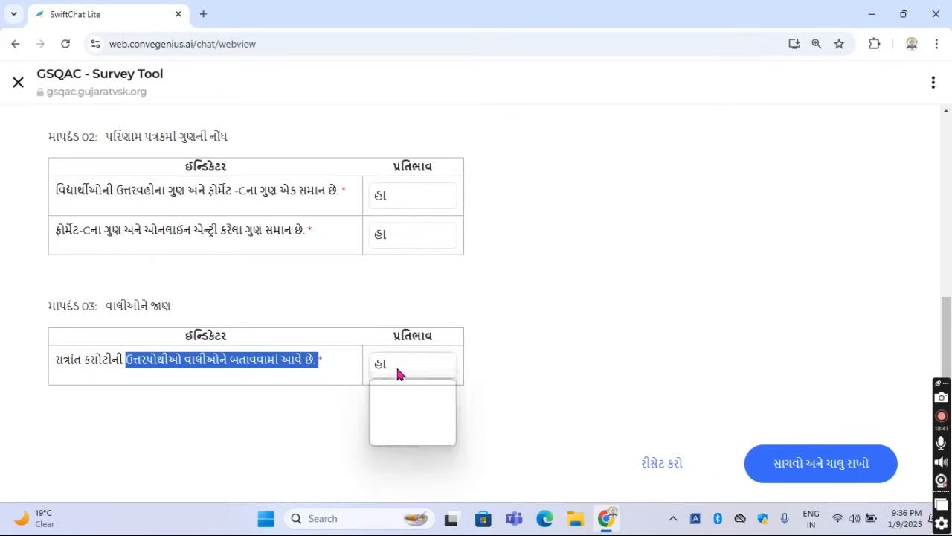
left_click(303, 413)
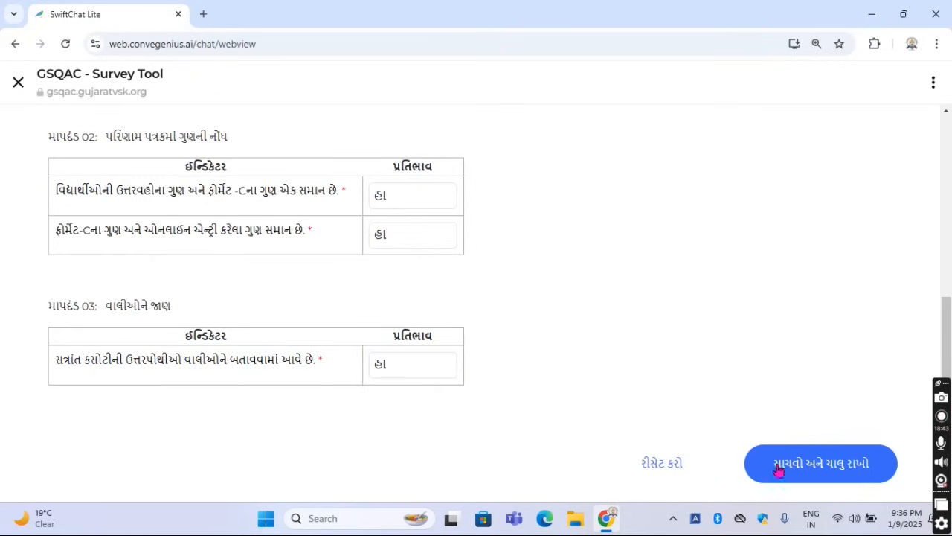
Save the sub-area 1.2 responses, confirm the save, and close the evaluation view
left_click(810, 476)
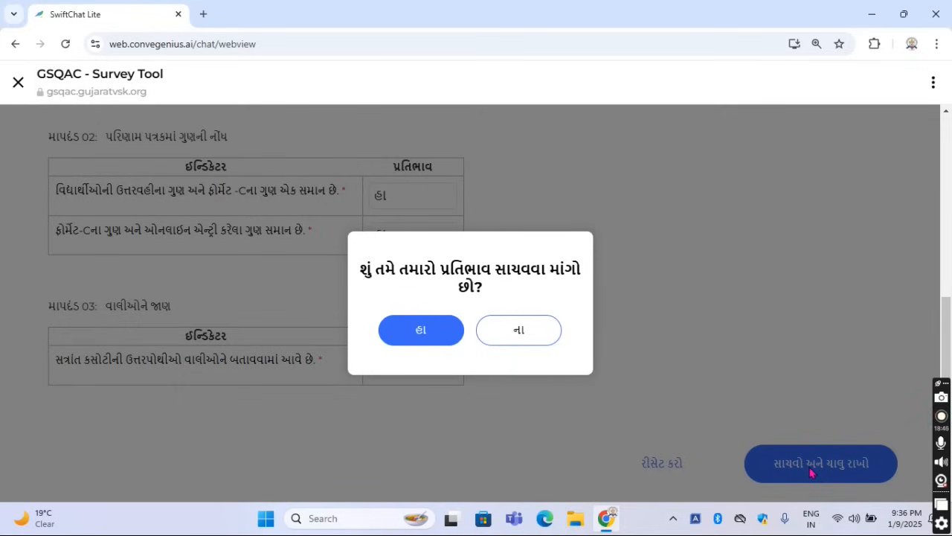
left_click(428, 336)
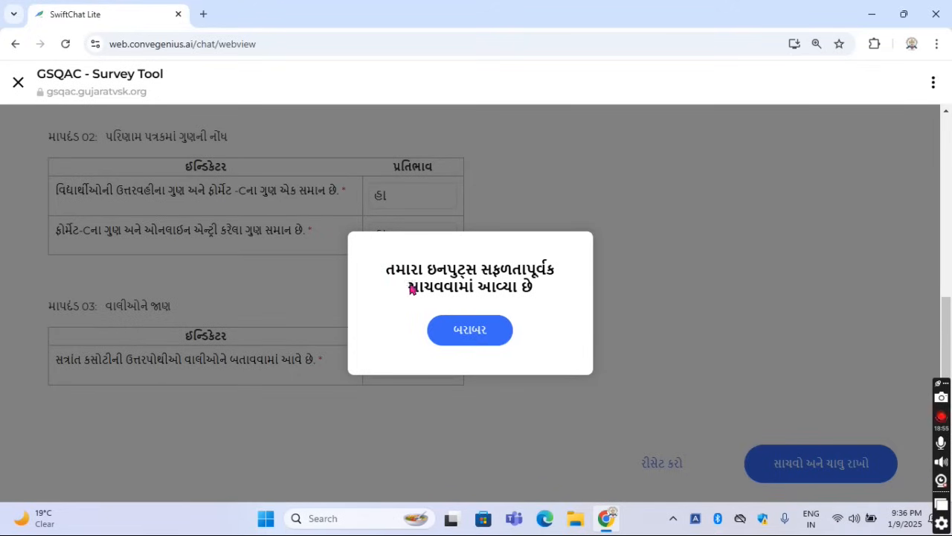
left_click(471, 331)
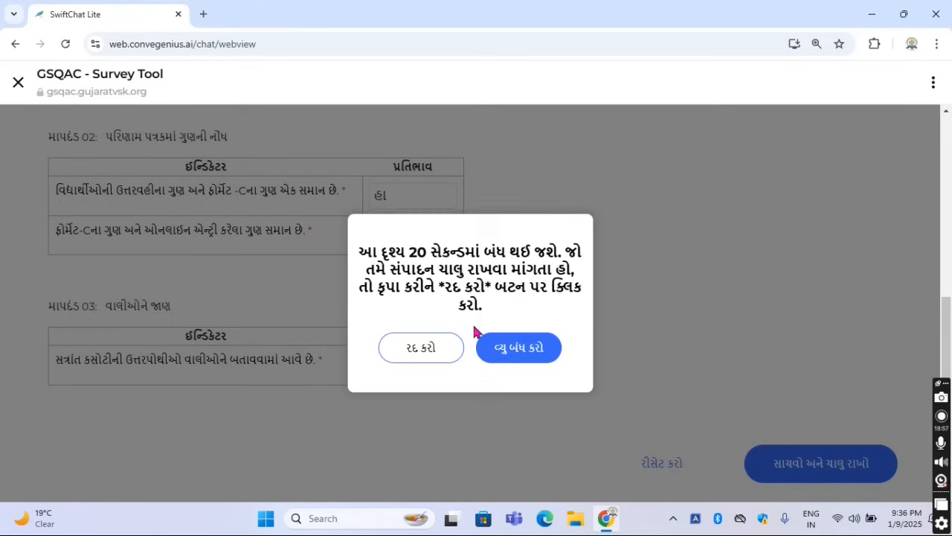
left_click(505, 357)
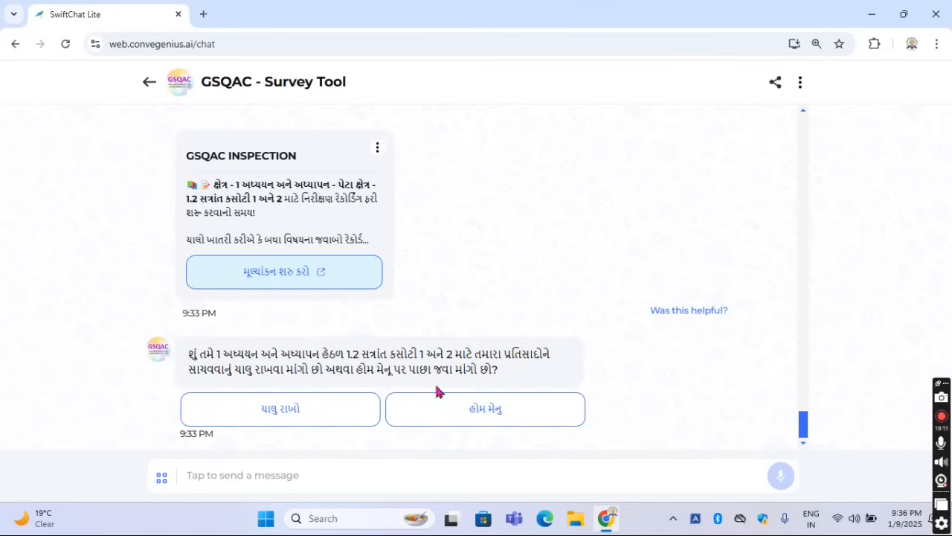
Continue to a different area, choosing 2 શાળા વ્યવસ્થાપન with sub-area 2.1 શાળા સંચાલન, and start its evaluation
left_click(272, 411)
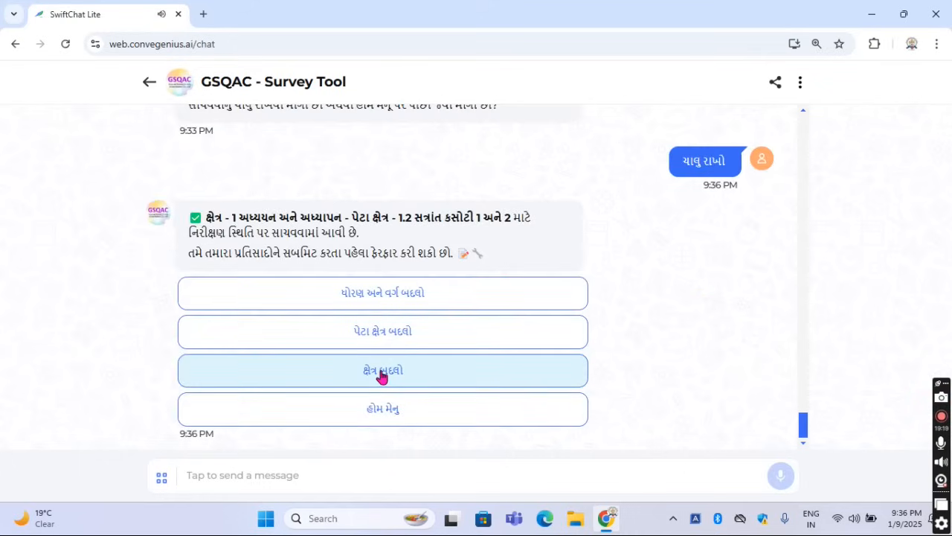
left_click(380, 372)
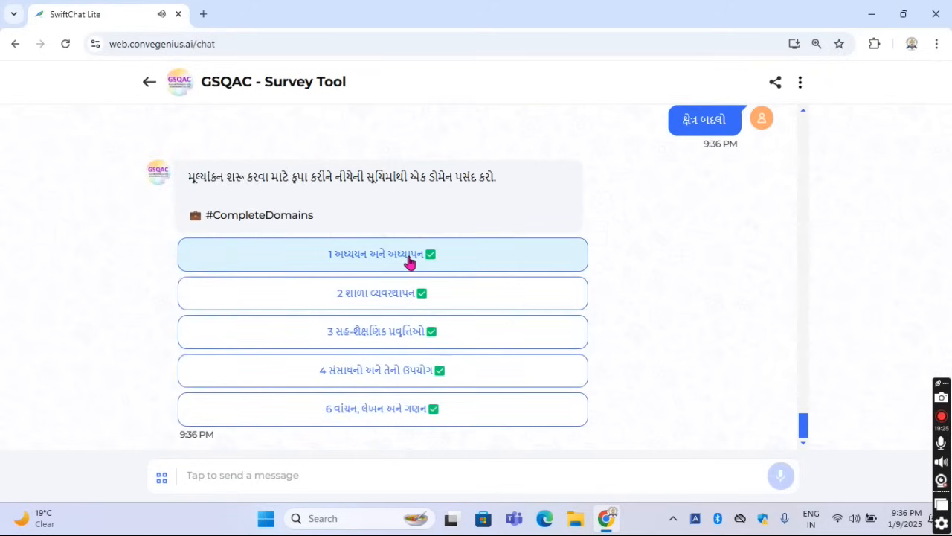
left_click(386, 298)
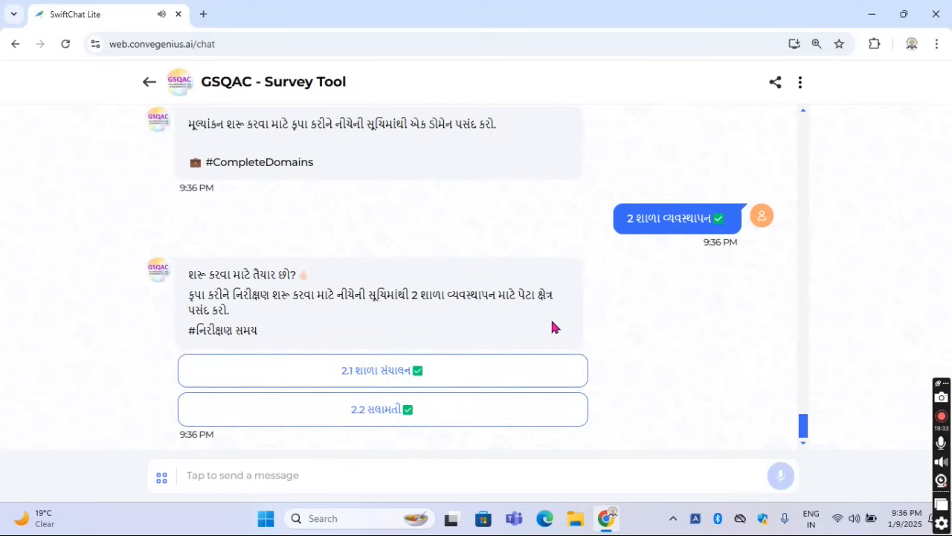
left_click(383, 378)
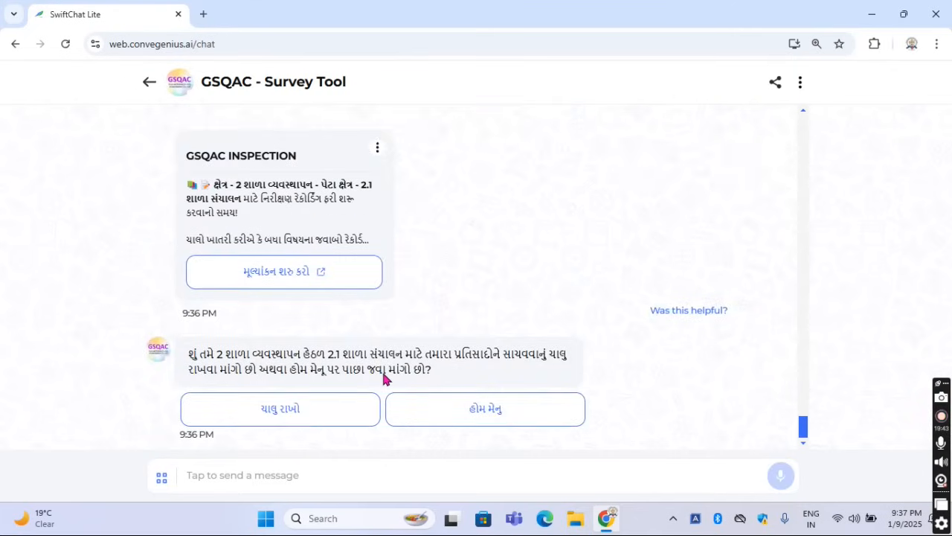
left_click(303, 279)
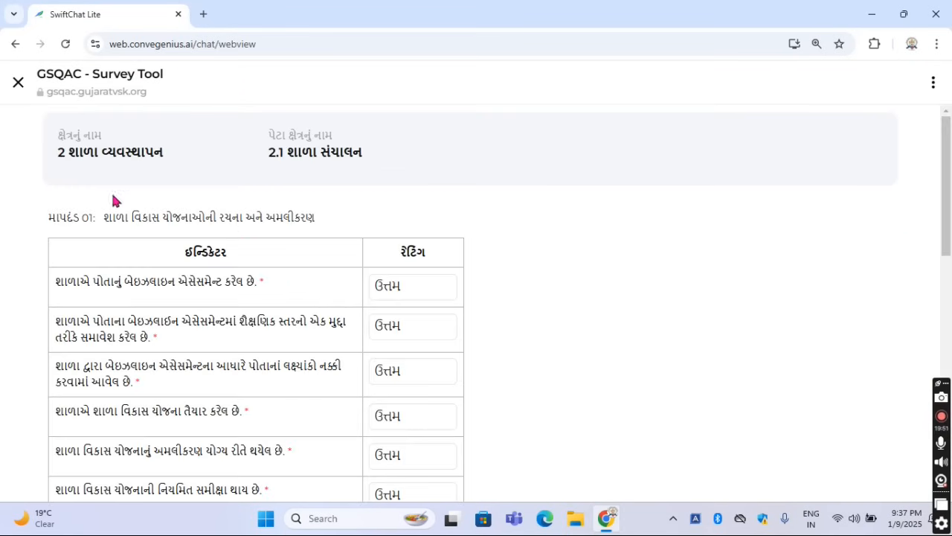
Read the sub-area name 2.1 શાળા સંચાલન and the માપદંડ 01 heading on preparing and implementing school development plans
double_click(272, 152)
left_click_drag(328, 153, 377, 162)
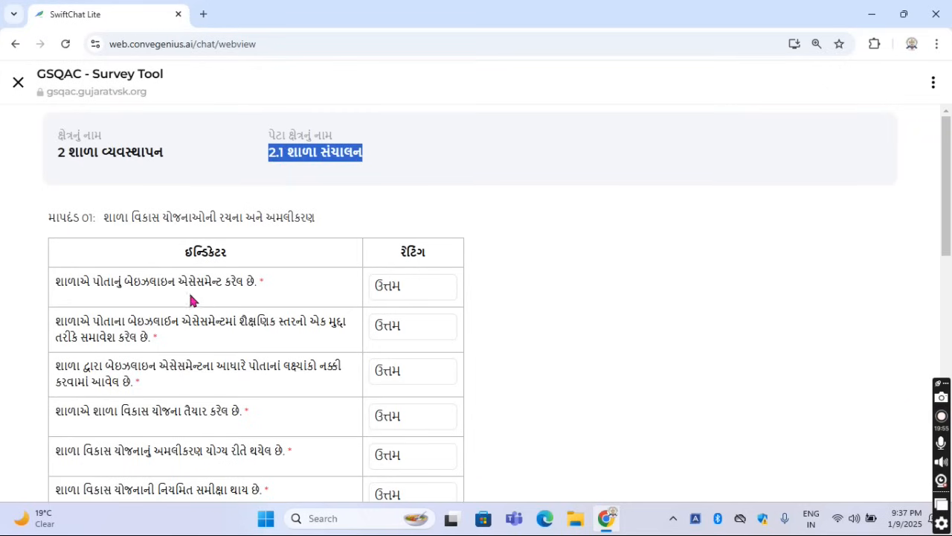
scroll(123, 216, "down", 1)
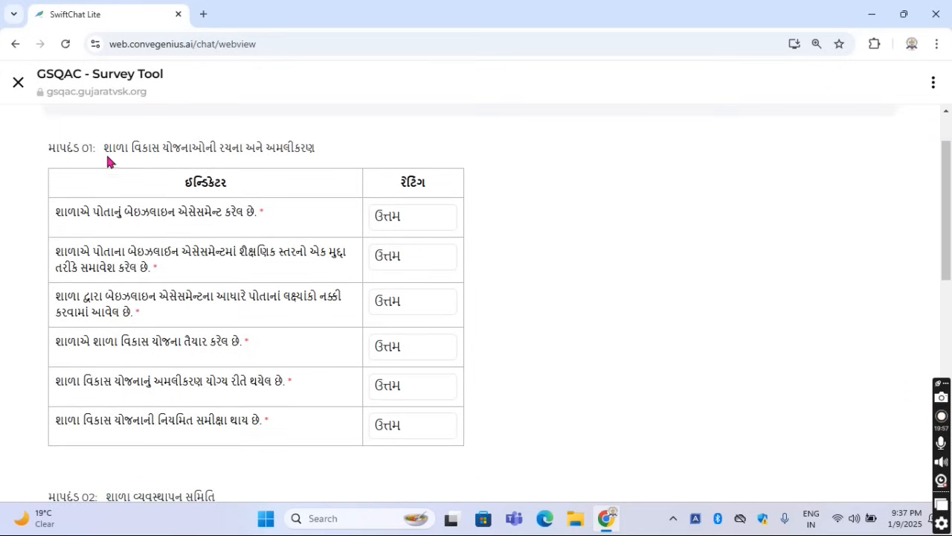
left_click_drag(106, 149, 323, 157)
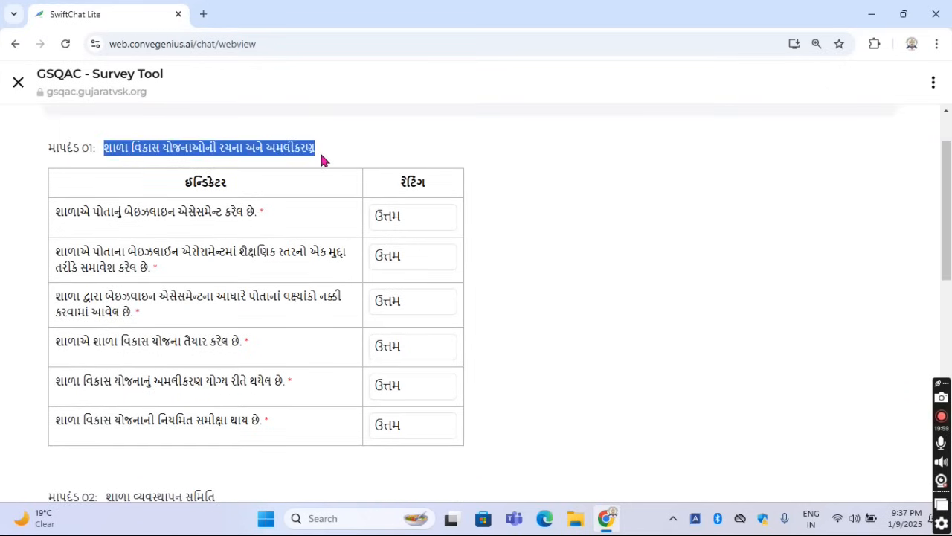
left_click(354, 152)
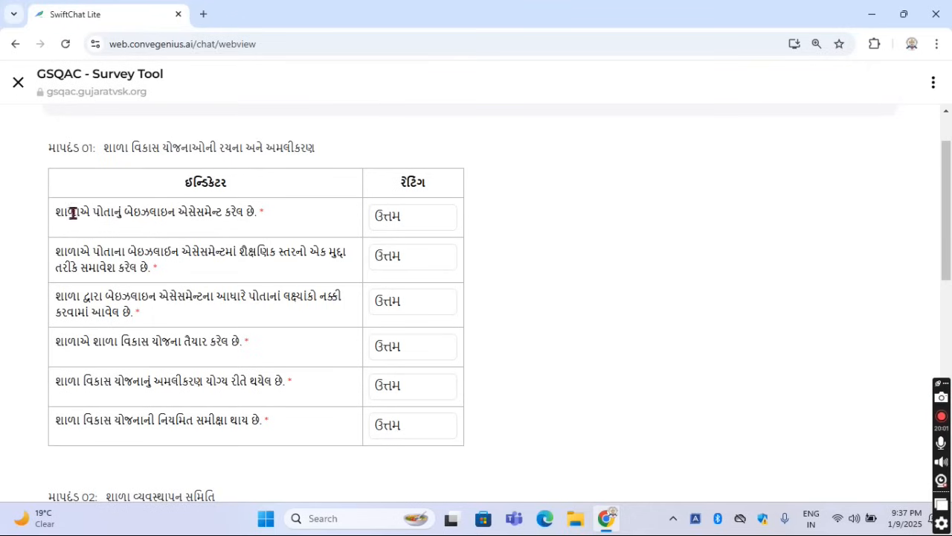
Read the first indicator of માપદંડ 01, on the school's own baseline assessment, and view its rating options
left_click_drag(56, 212, 258, 213)
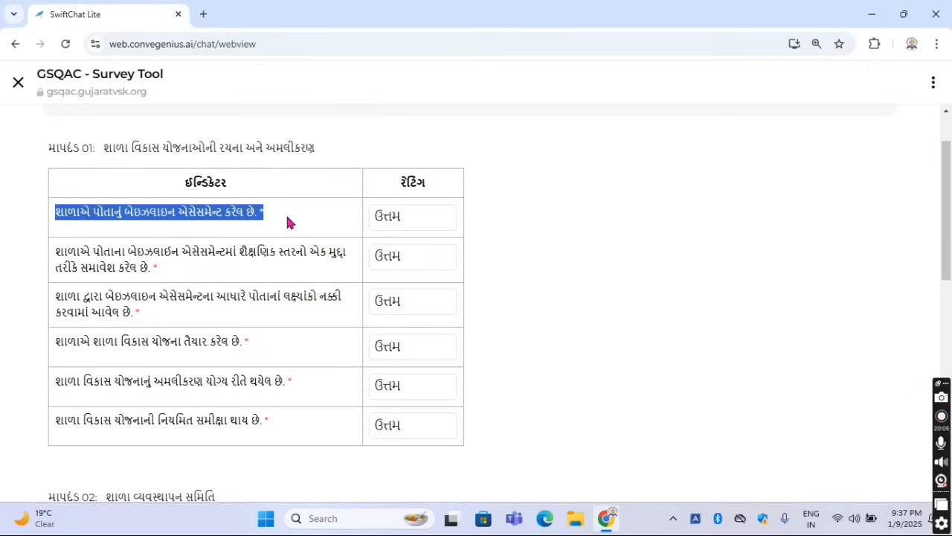
left_click(289, 222)
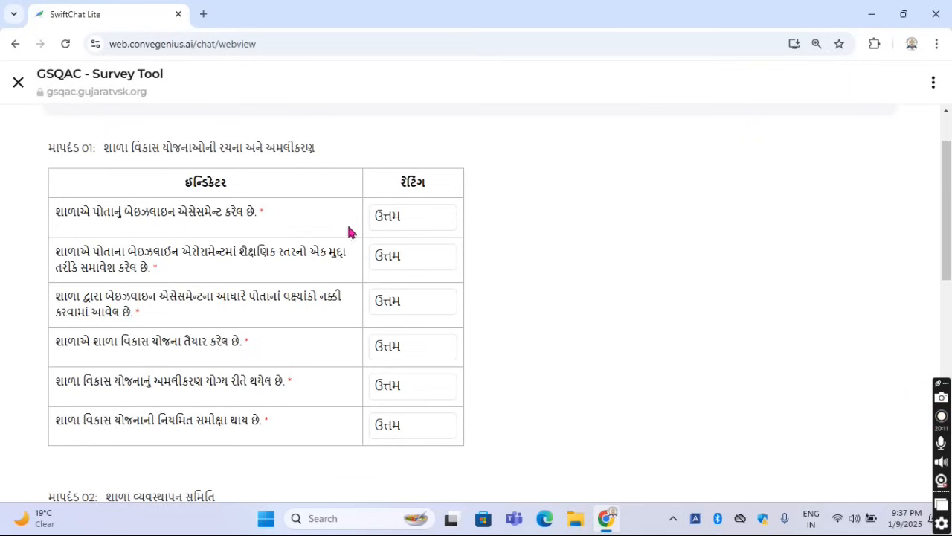
left_click_drag(132, 215, 189, 215)
left_click(286, 250)
left_click(441, 223)
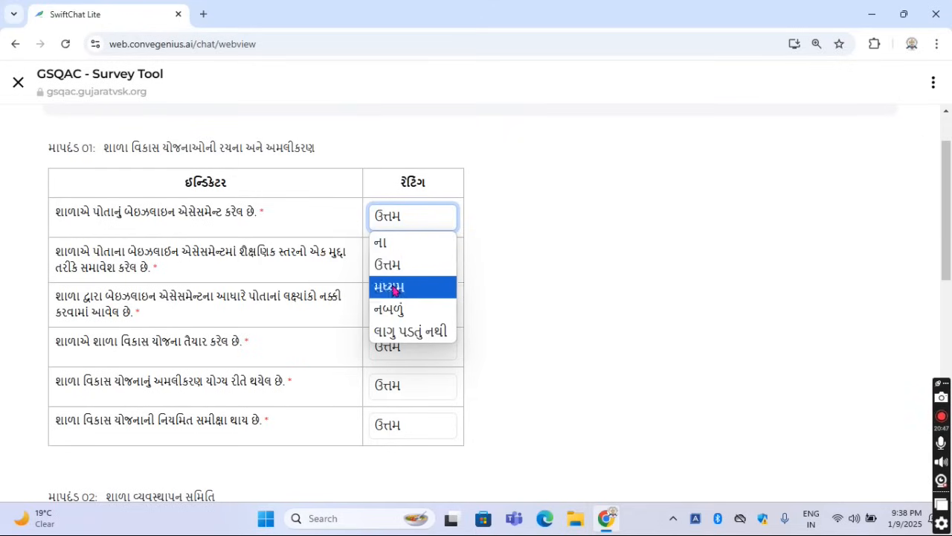
left_click(528, 309)
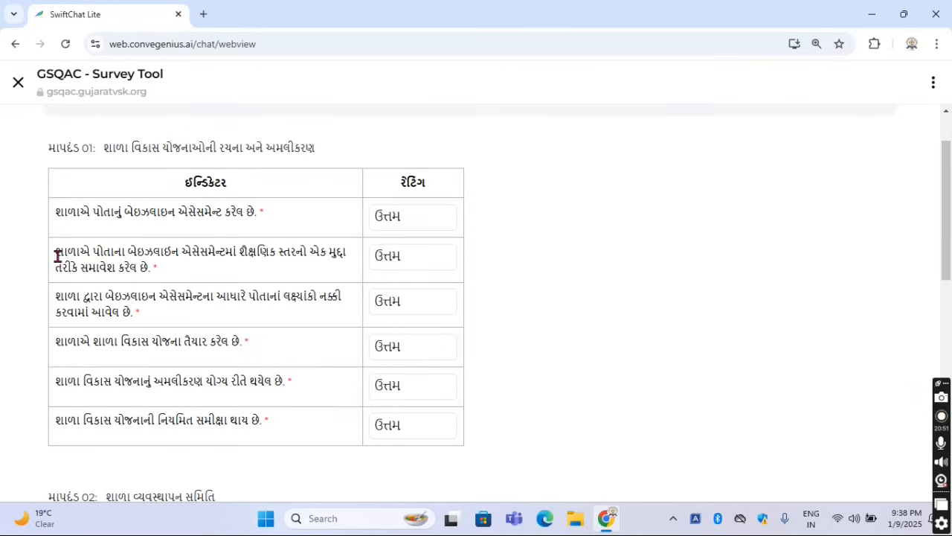
Read the second indicator of માપદંડ 01, on including the educational level in the baseline assessment, and view its rating options
left_click_drag(58, 255, 138, 266)
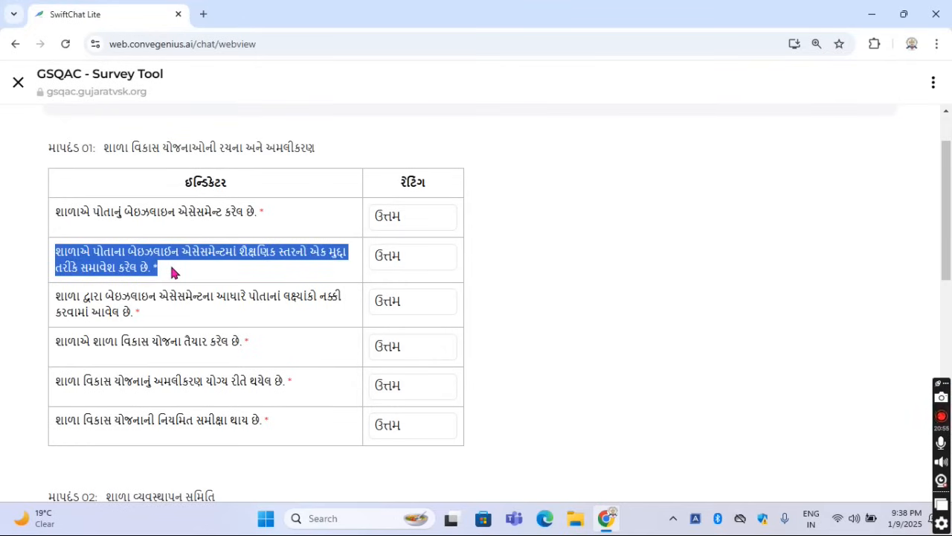
left_click(218, 276)
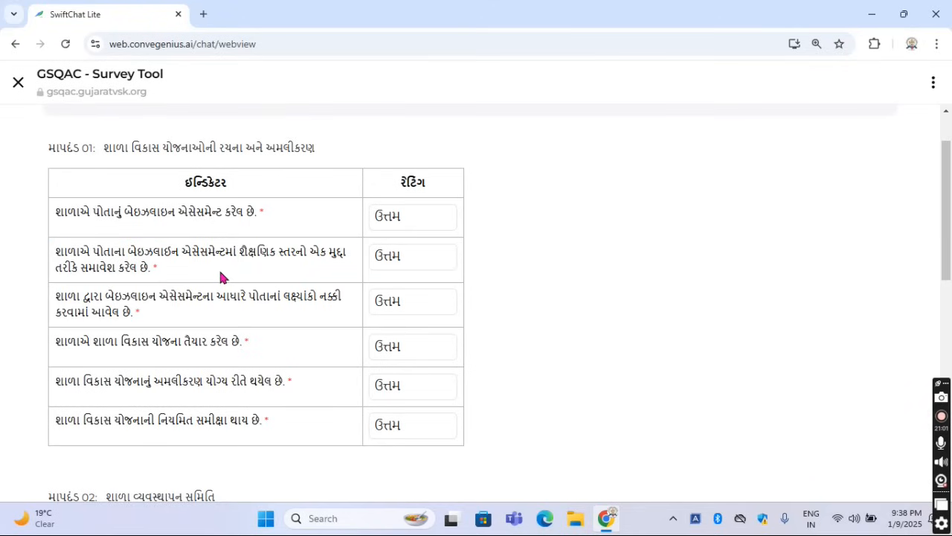
left_click_drag(239, 252, 323, 252)
left_click(349, 278)
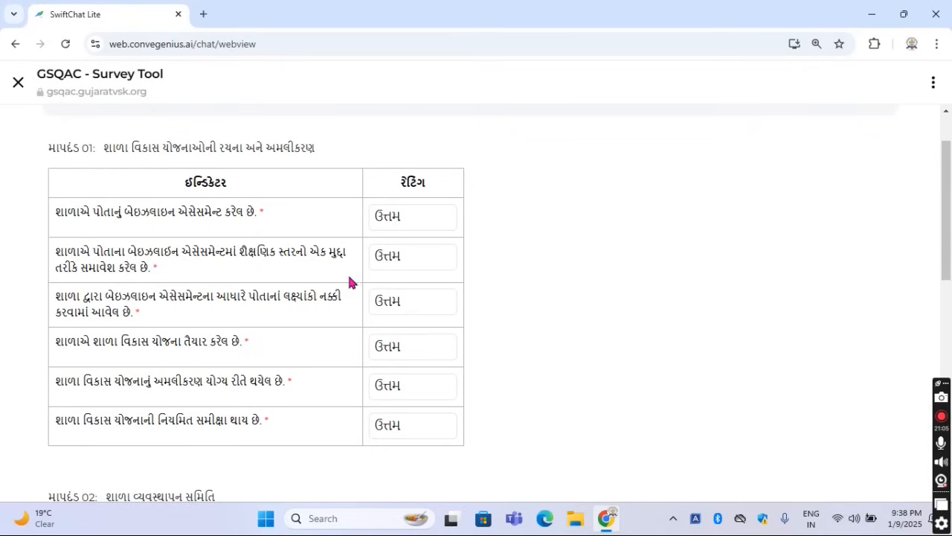
left_click(409, 268)
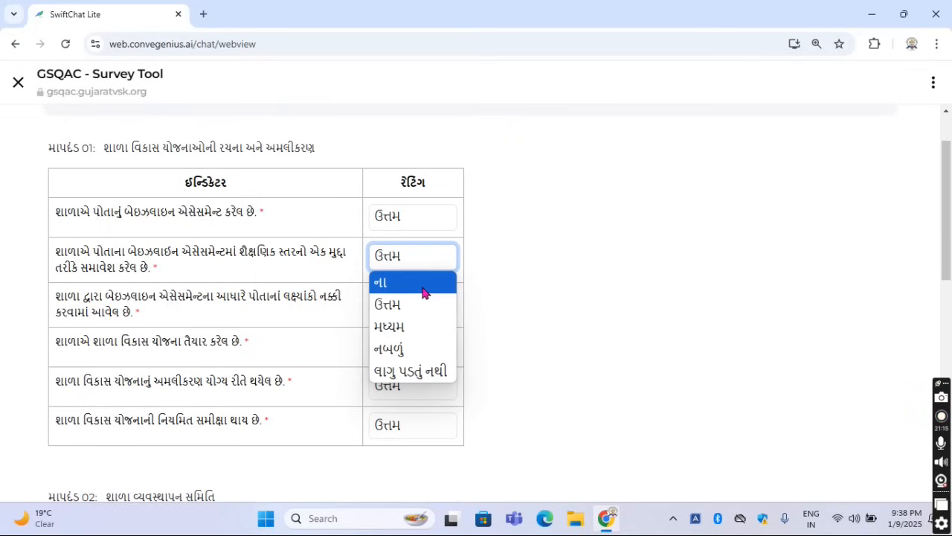
left_click(481, 276)
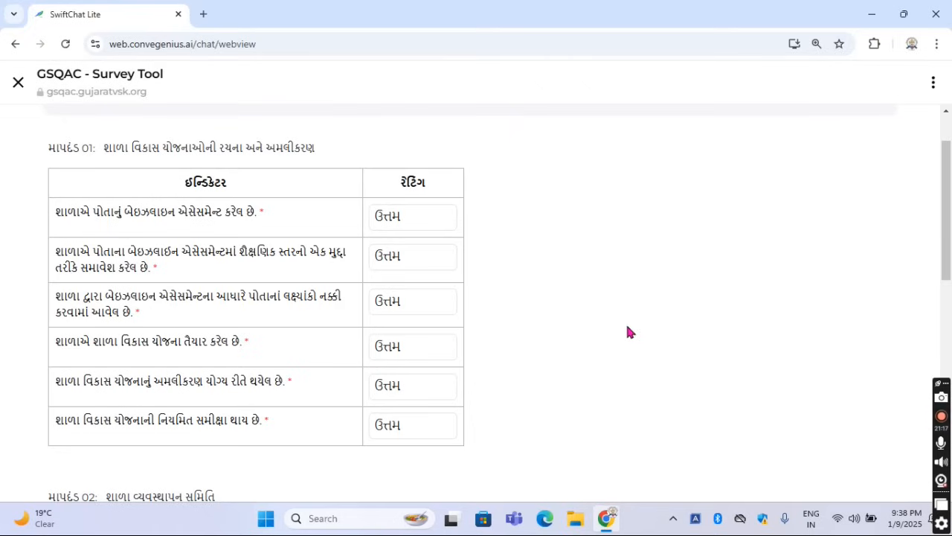
Read the third indicator of માપદંડ 01, on setting targets based on the baseline assessment, and view its rating options
left_click_drag(54, 295, 156, 319)
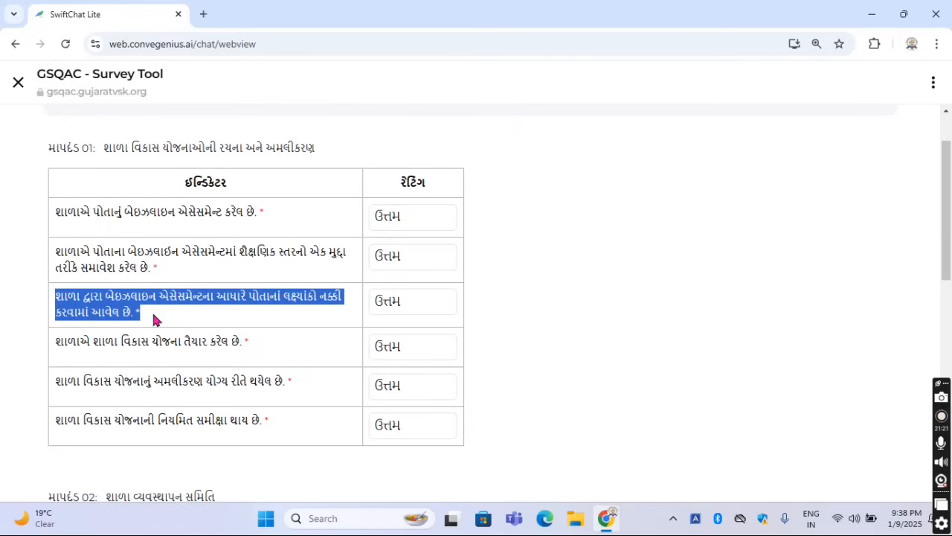
left_click(202, 309)
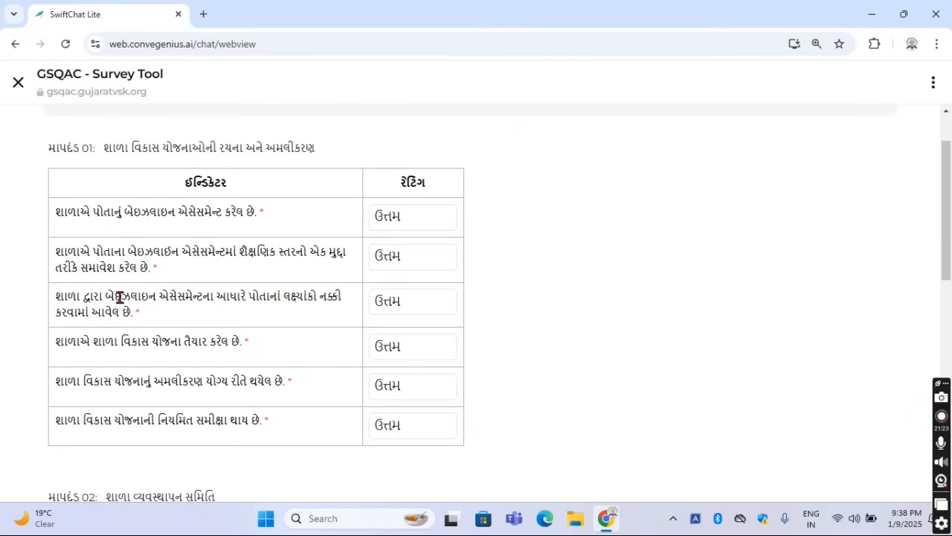
left_click_drag(105, 297, 208, 296)
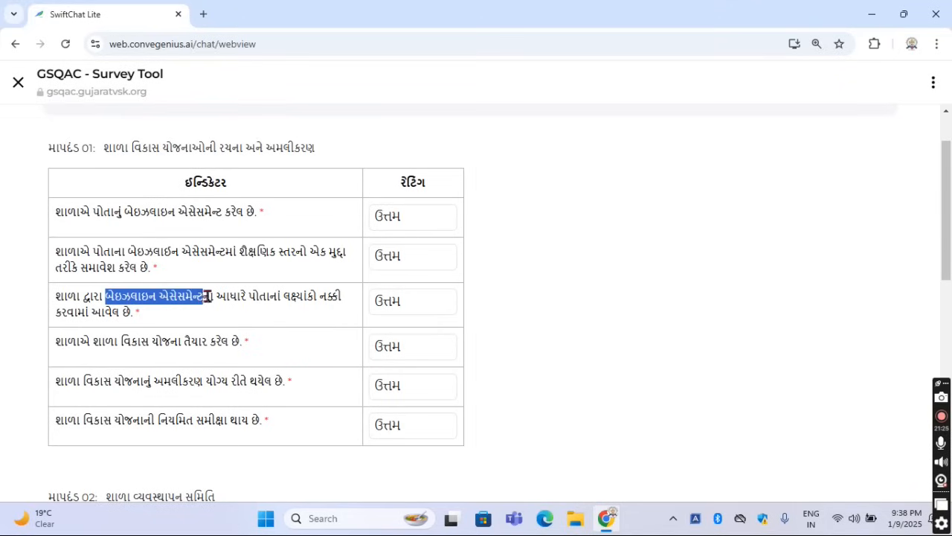
left_click(245, 320)
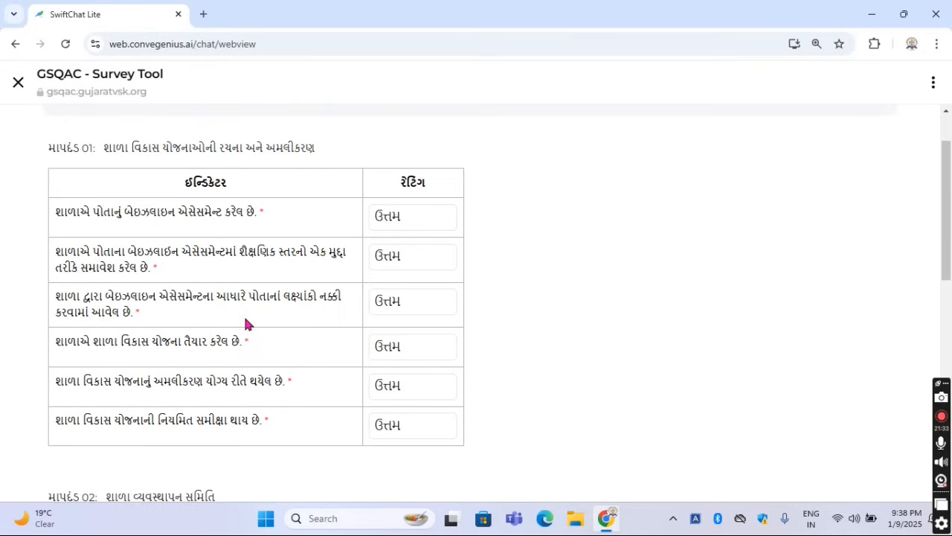
left_click(375, 310)
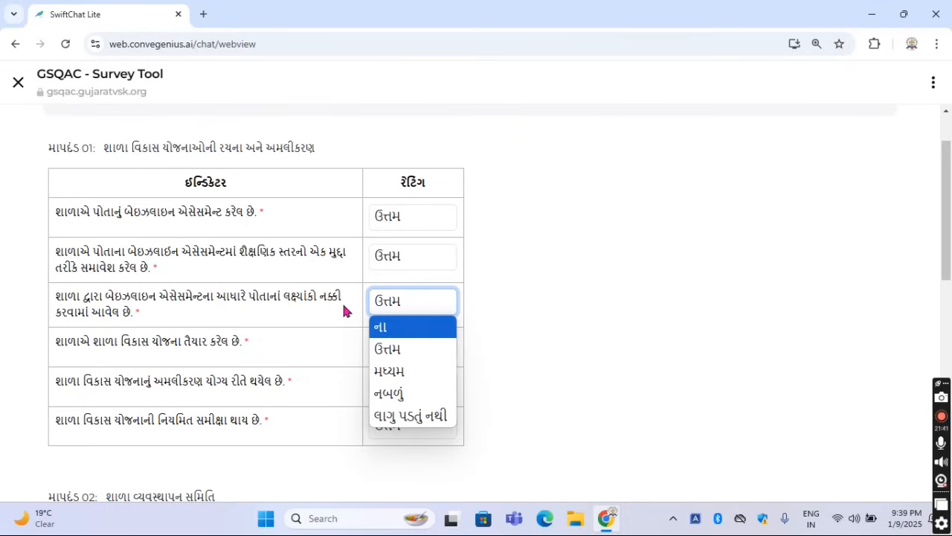
left_click(515, 319)
Read the fourth indicator of માપદંડ 01, on the school preparing its development plan, and view its rating options
left_click_drag(55, 341, 218, 355)
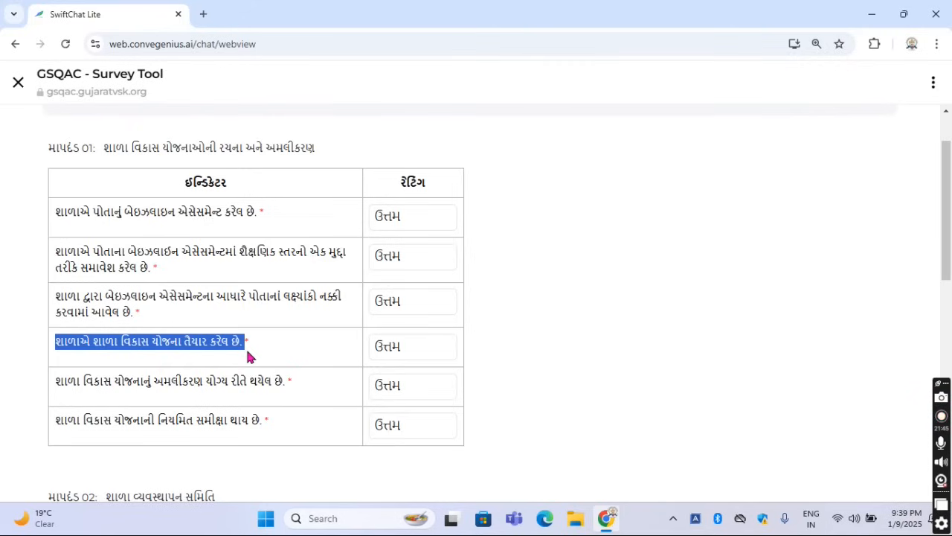
left_click(258, 353)
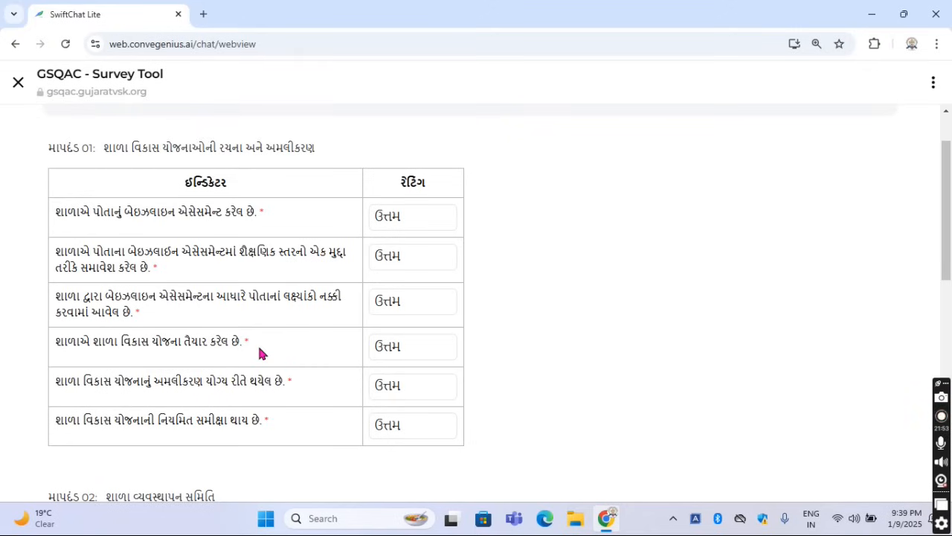
left_click(387, 351)
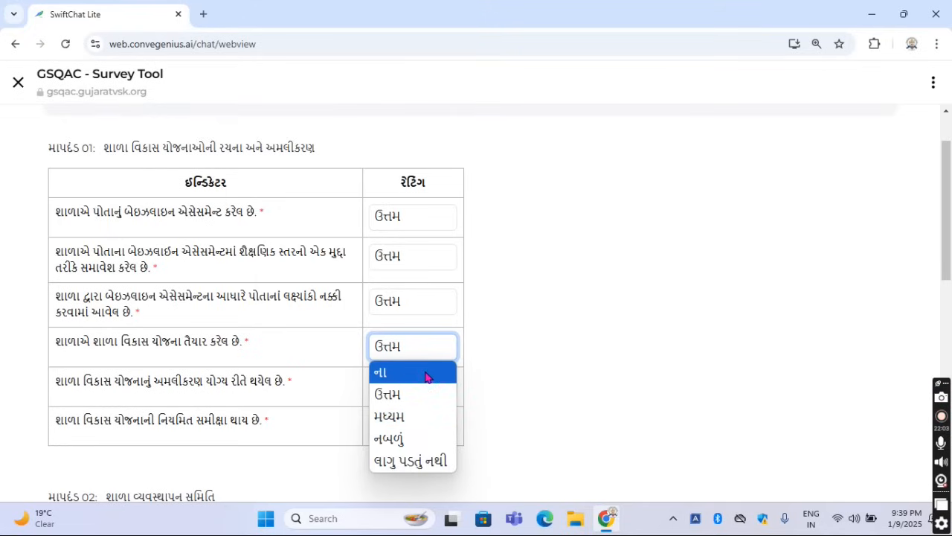
left_click(570, 377)
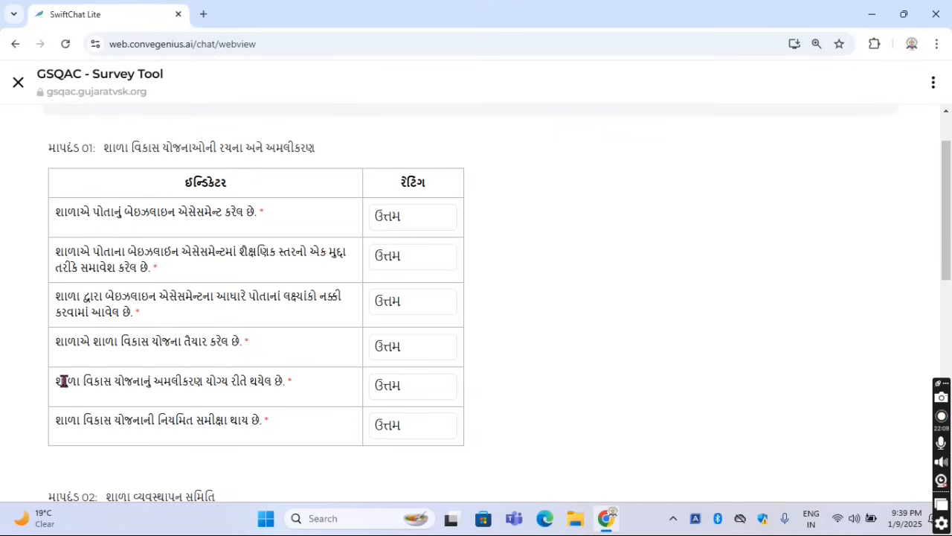
Read the fifth indicator of માપદંડ 01, on properly implementing the school development plan, and view its rating options
left_click_drag(189, 379, 291, 382)
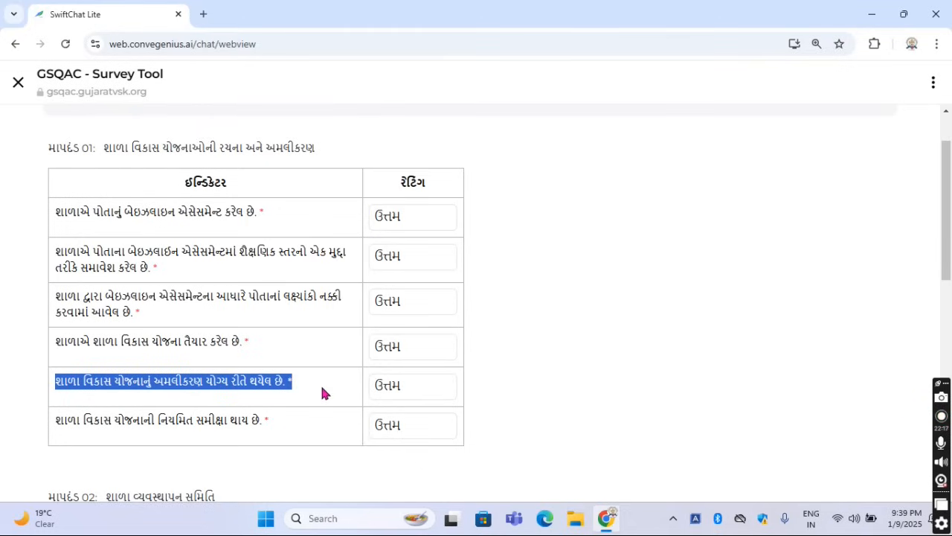
left_click(322, 392)
left_click(417, 387)
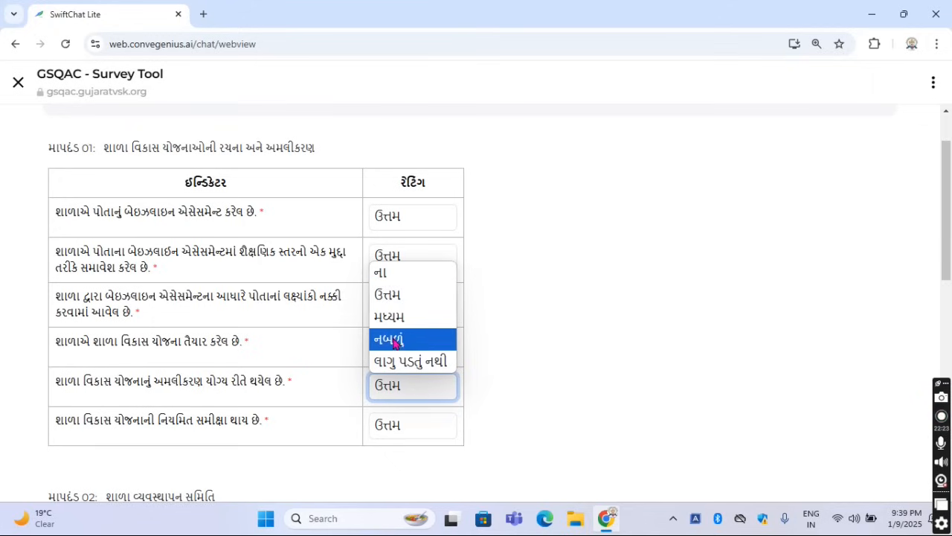
left_click(525, 375)
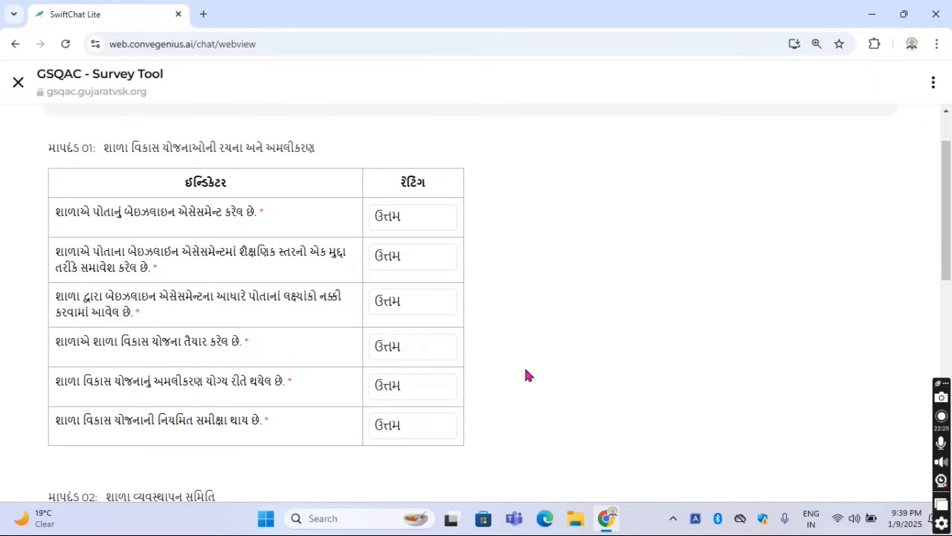
Read the sixth indicator of માપદંડ 01, on regularly reviewing the school development plan, and view its rating options
scroll(525, 374, "down", 1)
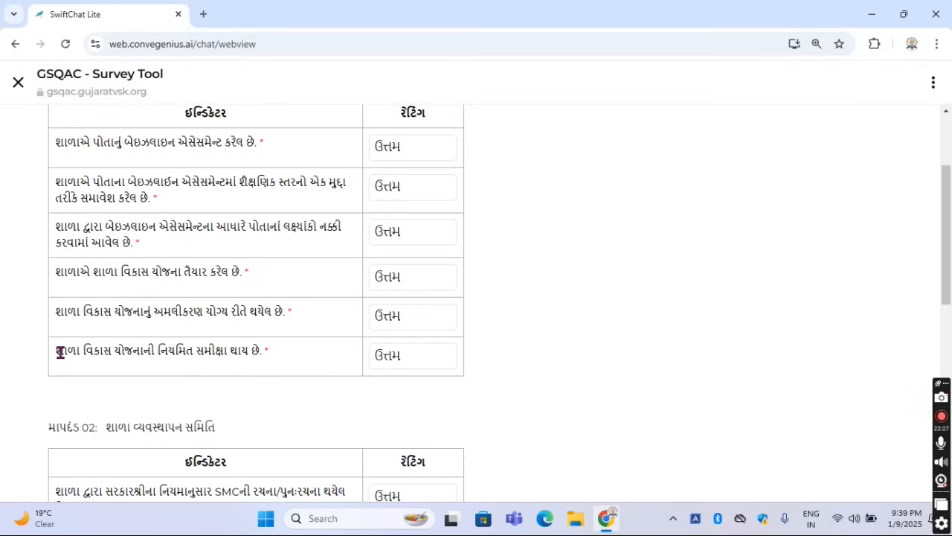
left_click_drag(55, 351, 270, 356)
left_click(282, 358)
left_click(398, 358)
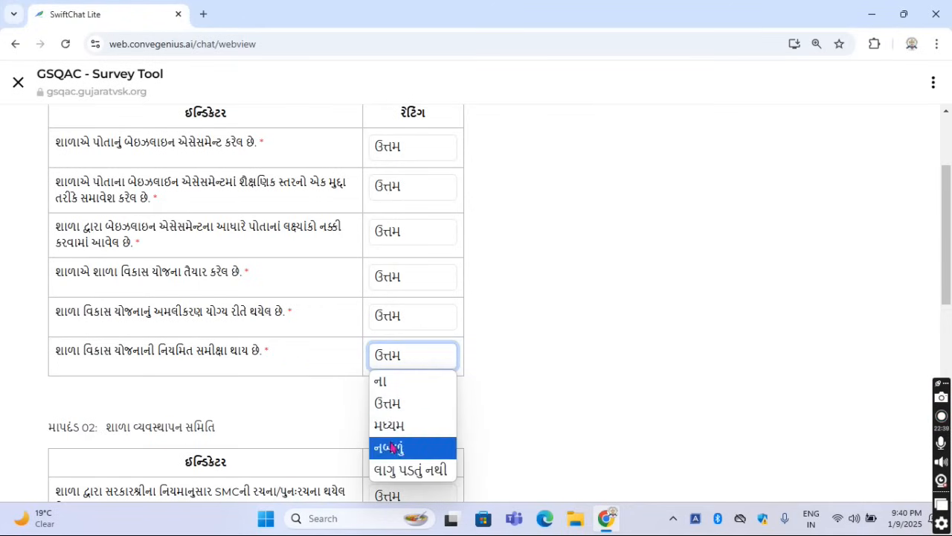
left_click(489, 404)
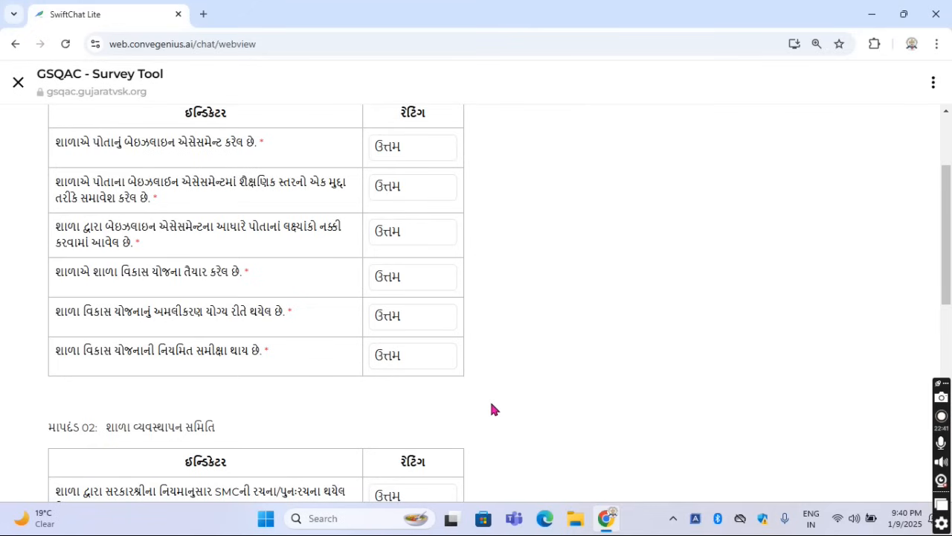
Look over the માપદંડ 02 section and read its heading, શાળા વ્યવસ્થાપન સમિતિ
scroll(491, 408, "down", 3)
scroll(491, 409, "down", 2)
scroll(491, 409, "up", 2)
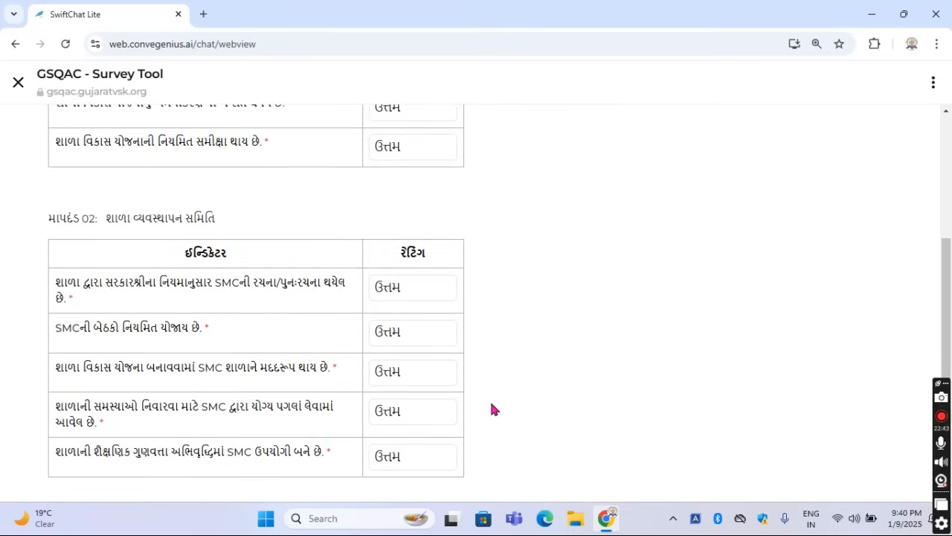
left_click_drag(108, 221, 219, 224)
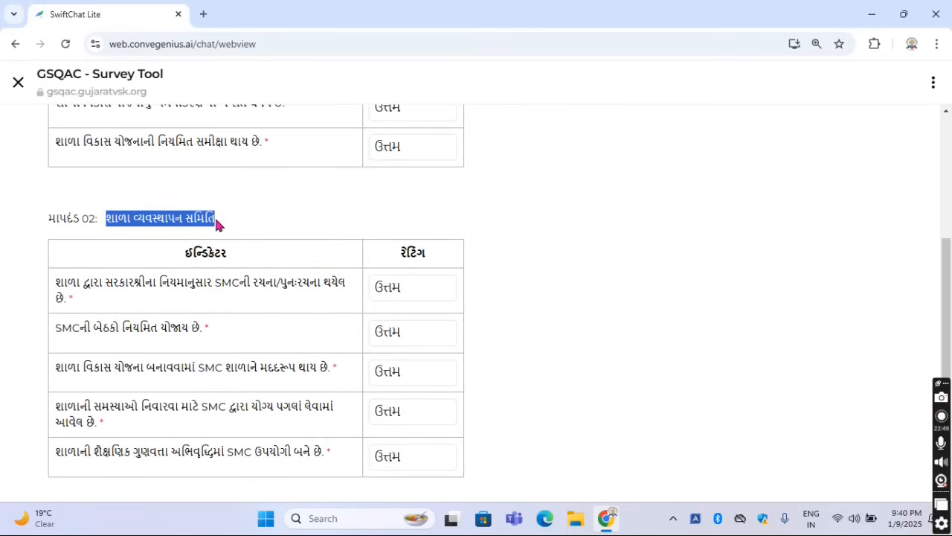
left_click(317, 218)
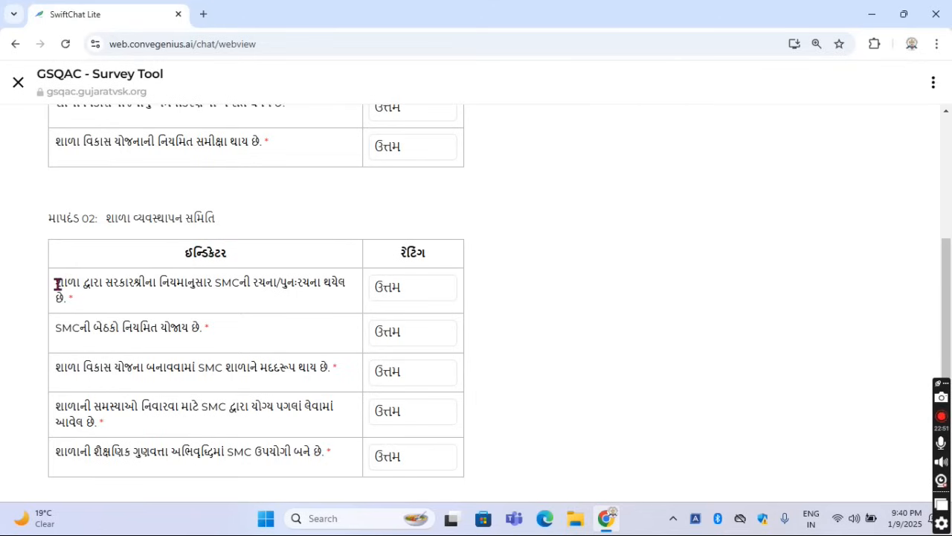
Read the first indicator of માપદંડ 02, on forming or re-forming the SMC under government rules, and view its rating options
left_click_drag(57, 284, 258, 306)
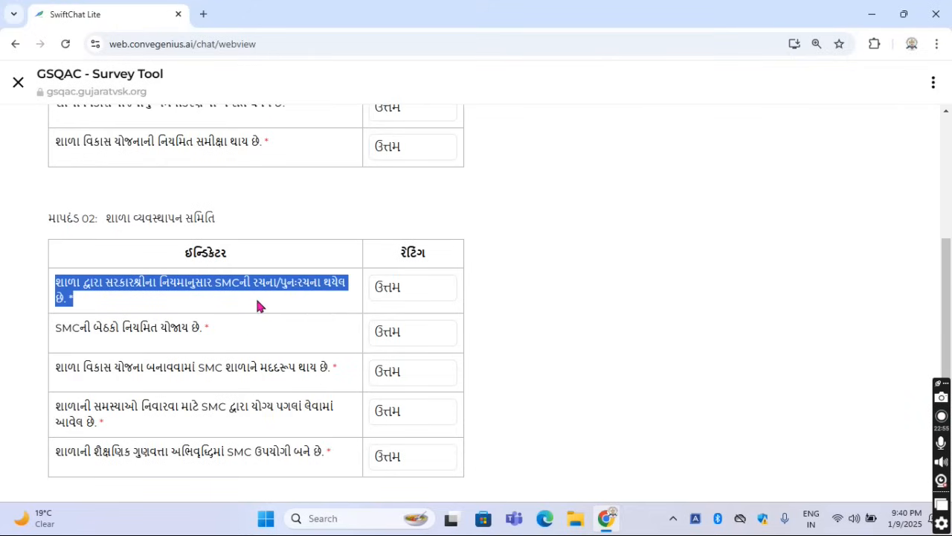
left_click(259, 303)
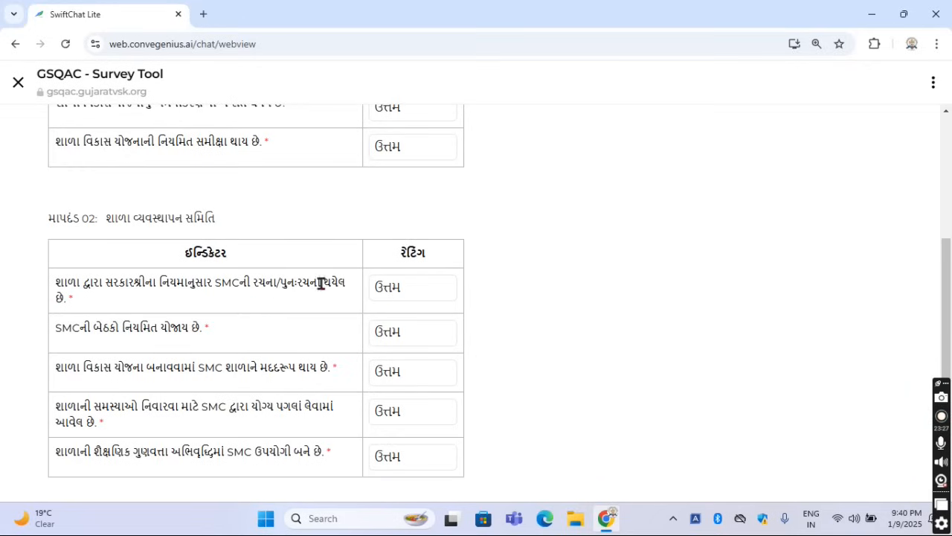
left_click(426, 296)
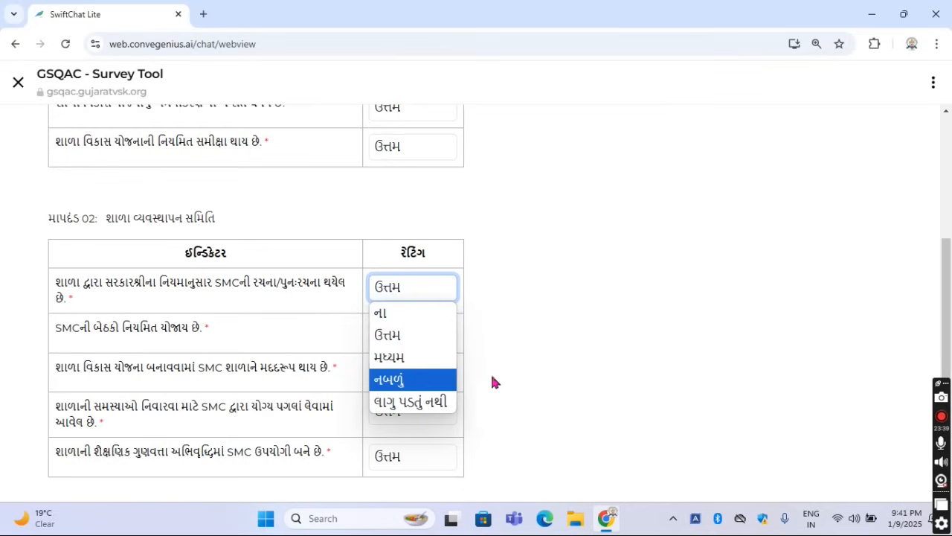
left_click(520, 379)
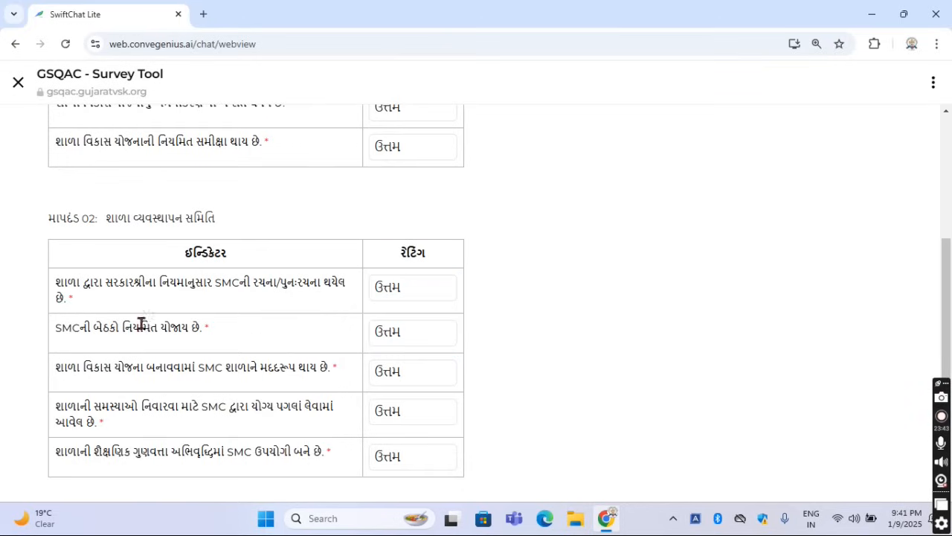
Read the second indicator of માપદંડ 02, on holding SMC meetings regularly, and view its rating options
left_click_drag(53, 336, 202, 331)
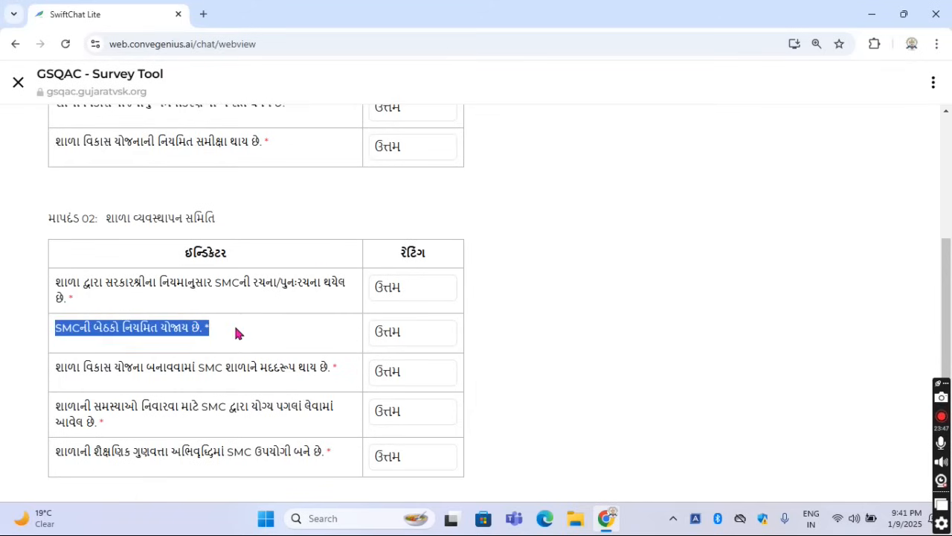
left_click(237, 332)
left_click_drag(55, 333, 208, 334)
left_click(231, 333)
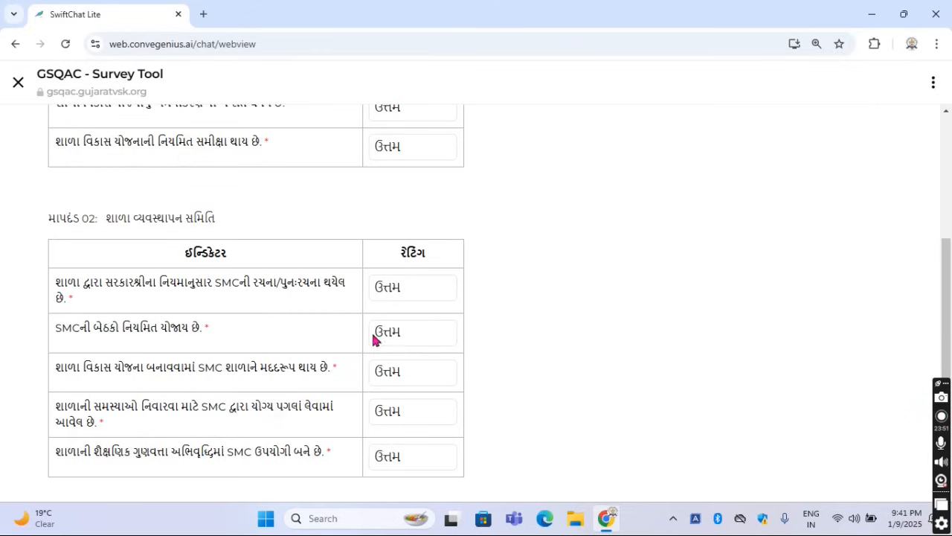
left_click(419, 347)
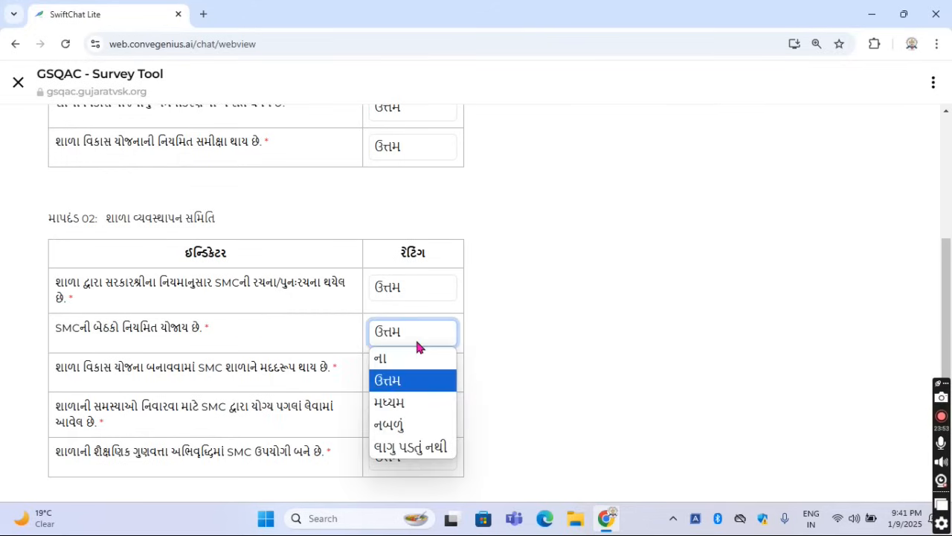
left_click(488, 355)
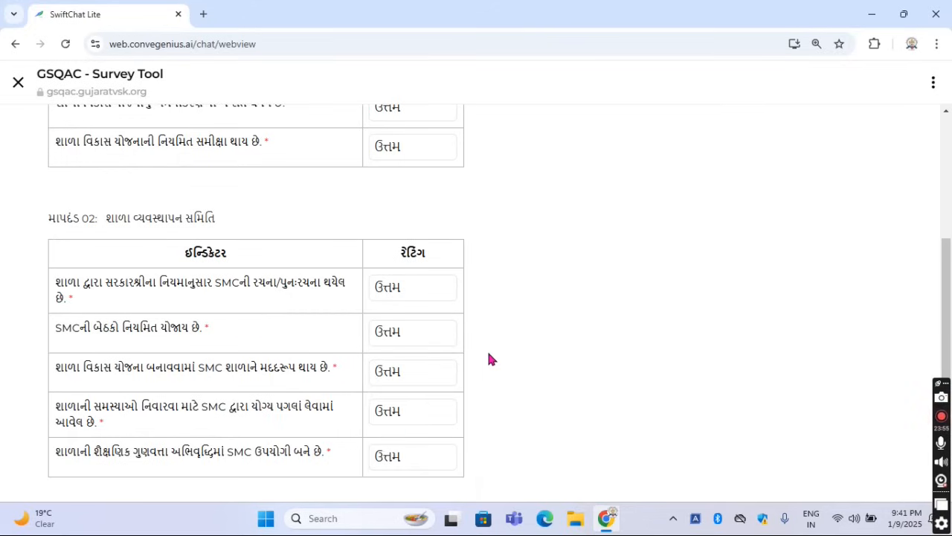
Read the third indicator of માપદંડ 02, on the SMC helping to make the school development plan, and view its rating options
scroll(488, 360, "down", 1)
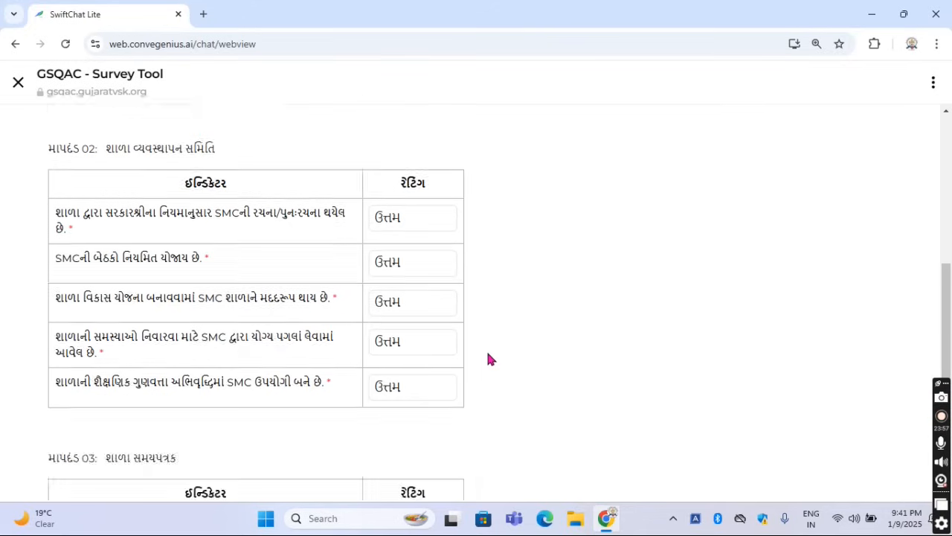
left_click_drag(56, 298, 322, 313)
left_click(343, 309)
left_click(406, 304)
left_click(500, 328)
Read the fourth indicator of માપદંડ 02, on SMC steps to resolve the school's problems, and view its rating options
left_click_drag(57, 336, 128, 361)
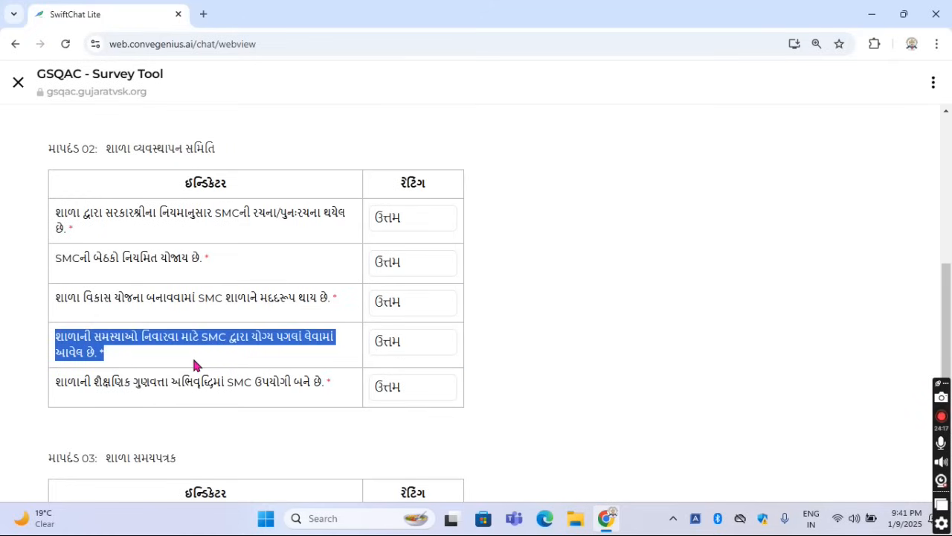
left_click(384, 347)
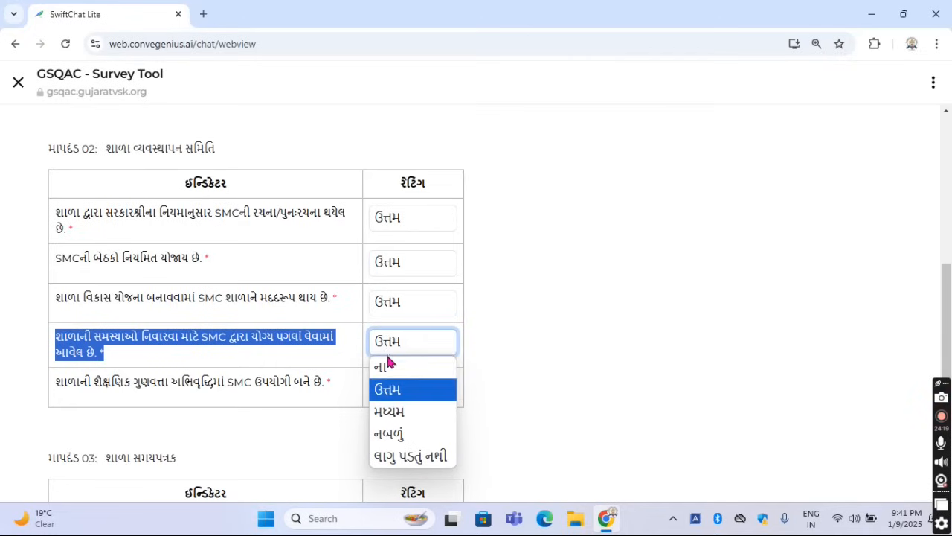
left_click(524, 373)
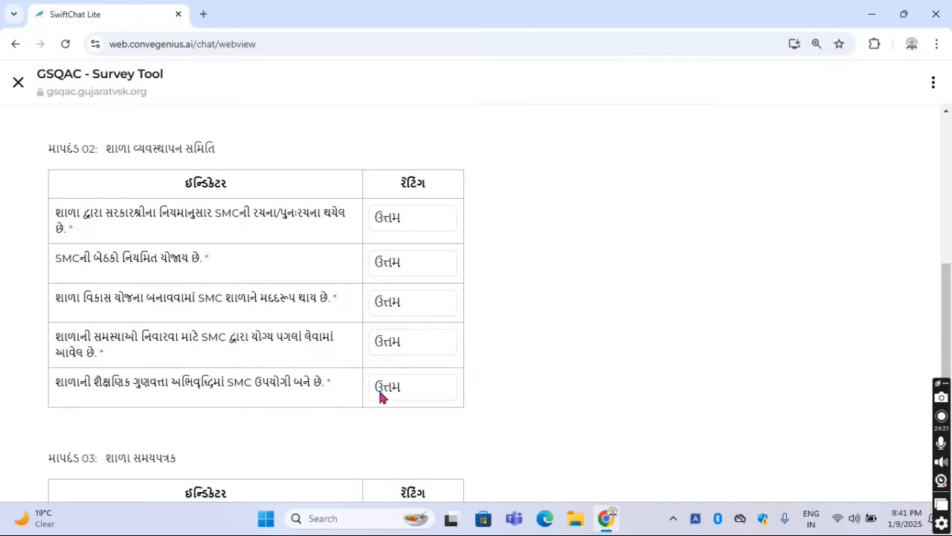
Read the fifth indicator of માપદંડ 02, on the SMC's usefulness in raising educational quality, and view its rating options
left_click_drag(55, 380, 332, 378)
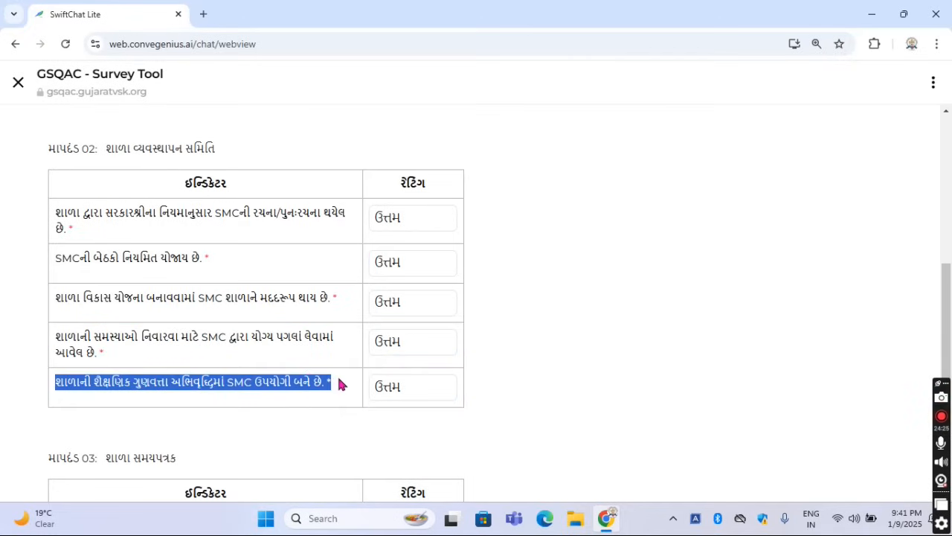
left_click(409, 395)
left_click(509, 387)
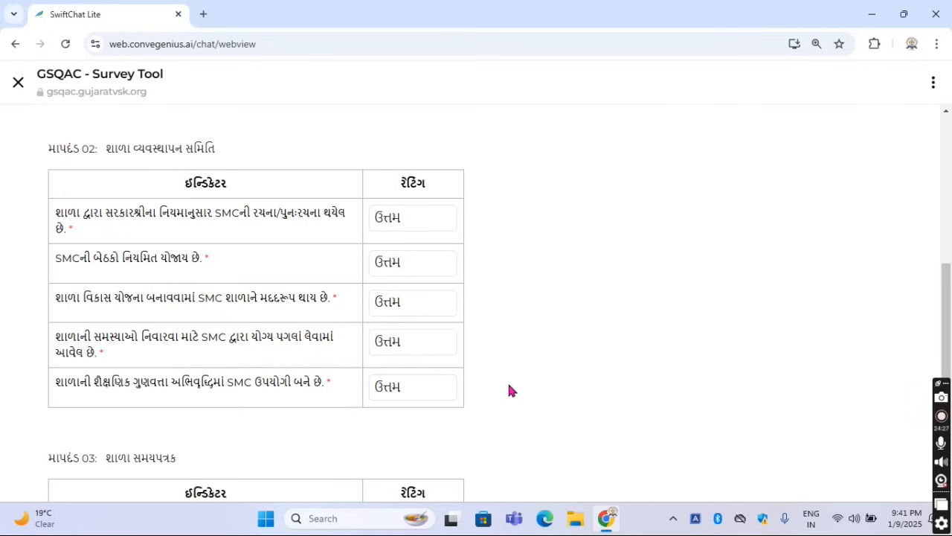
Read the heading of માપદંડ 03, શાળા સમયપત્રક
scroll(508, 388, "down", 3)
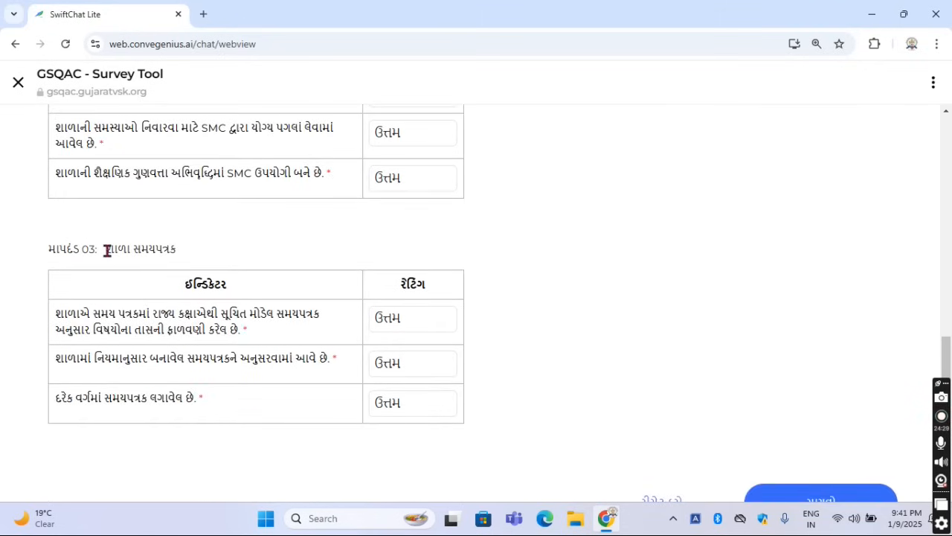
left_click_drag(108, 251, 220, 261)
left_click(239, 245)
Read the first indicator of માપદંડ 03, on allocating subject periods by the state's model timetable, and view its rating options
left_click_drag(52, 317, 261, 332)
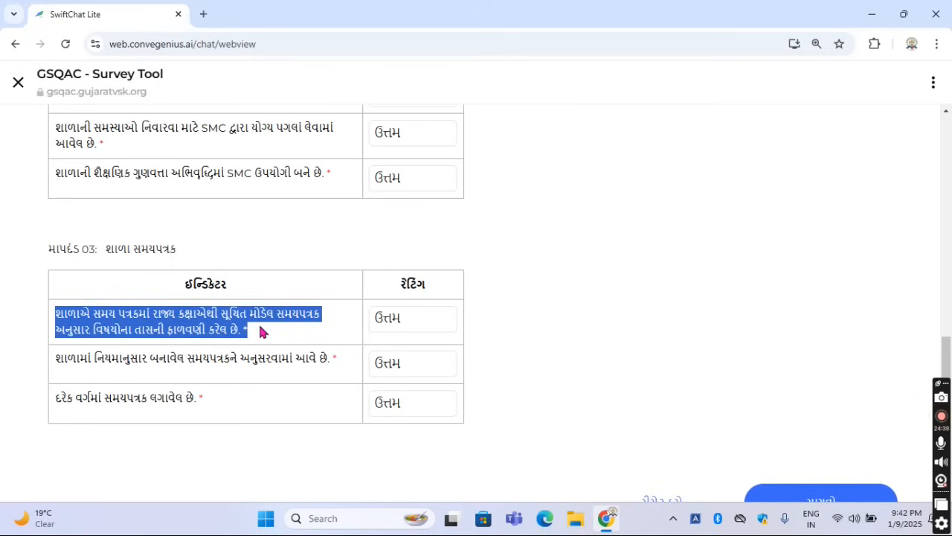
left_click(270, 343)
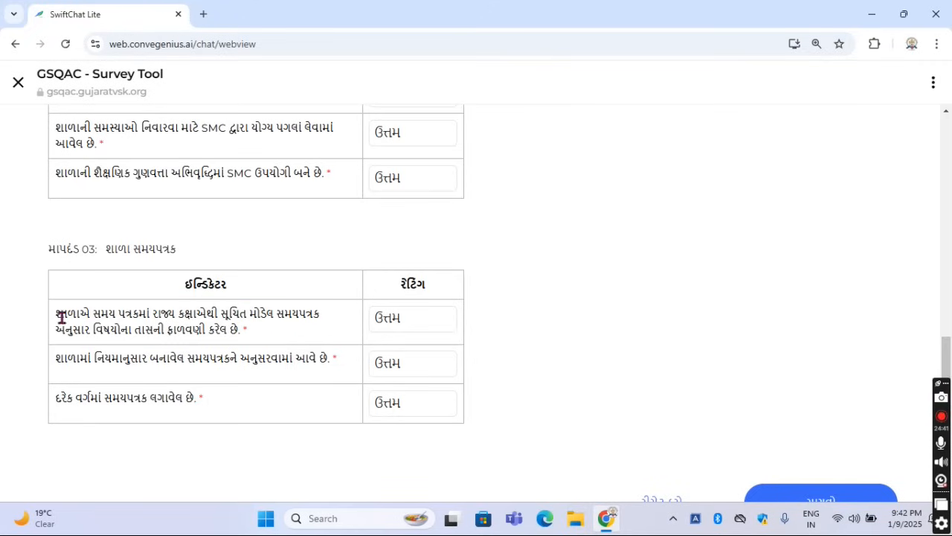
left_click_drag(55, 314, 247, 328)
left_click(264, 331)
left_click(380, 318)
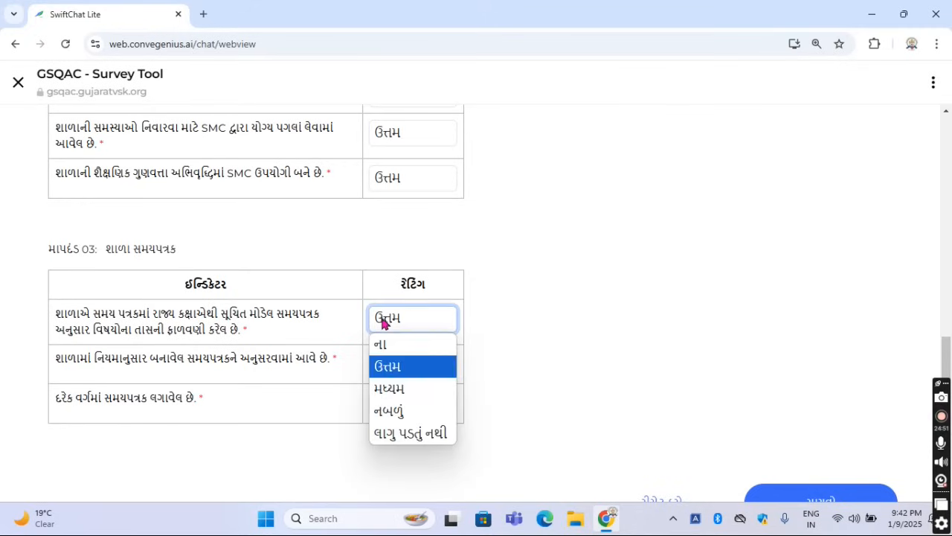
left_click(492, 395)
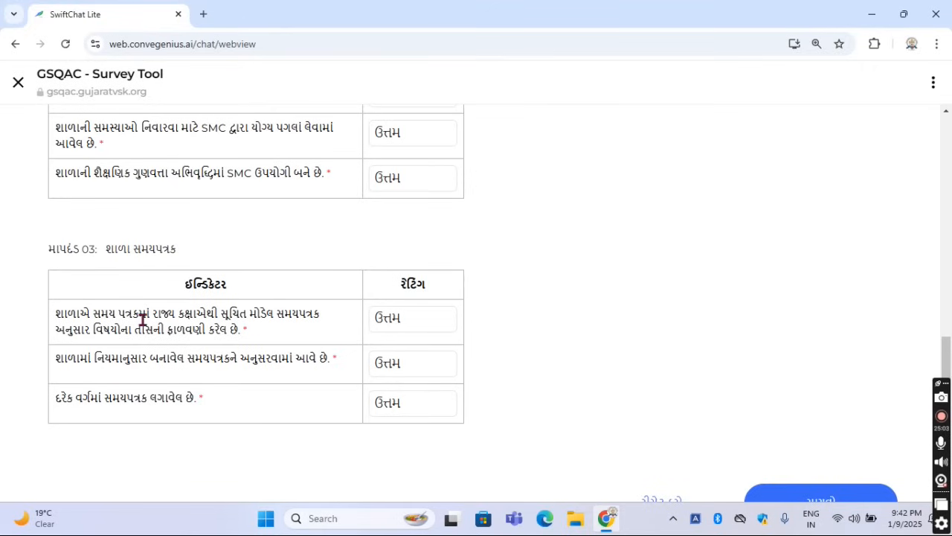
left_click_drag(56, 311, 249, 333)
left_click(270, 333)
Read the second indicator of માપદંડ 03, on following the timetable made according to the rules, and view its rating options
scroll(306, 390, "down", 1)
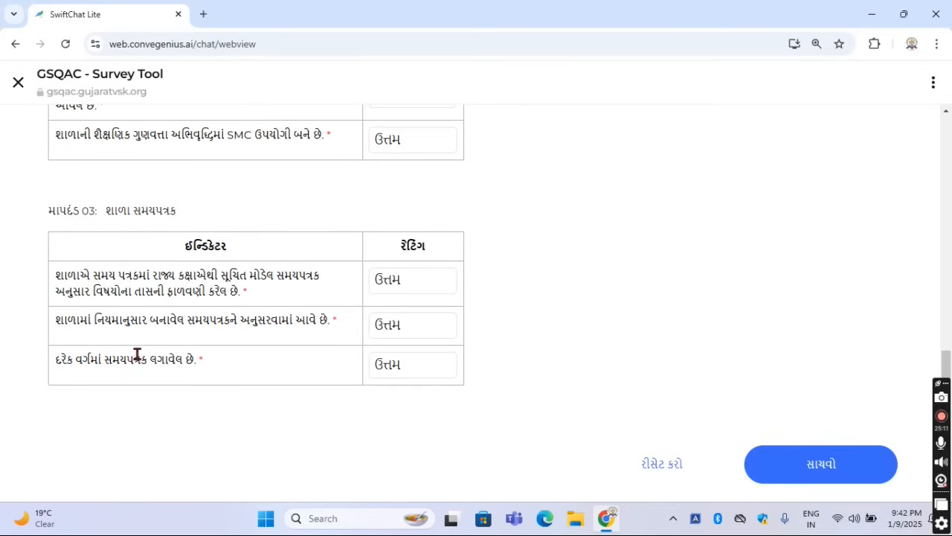
left_click_drag(67, 321, 251, 331)
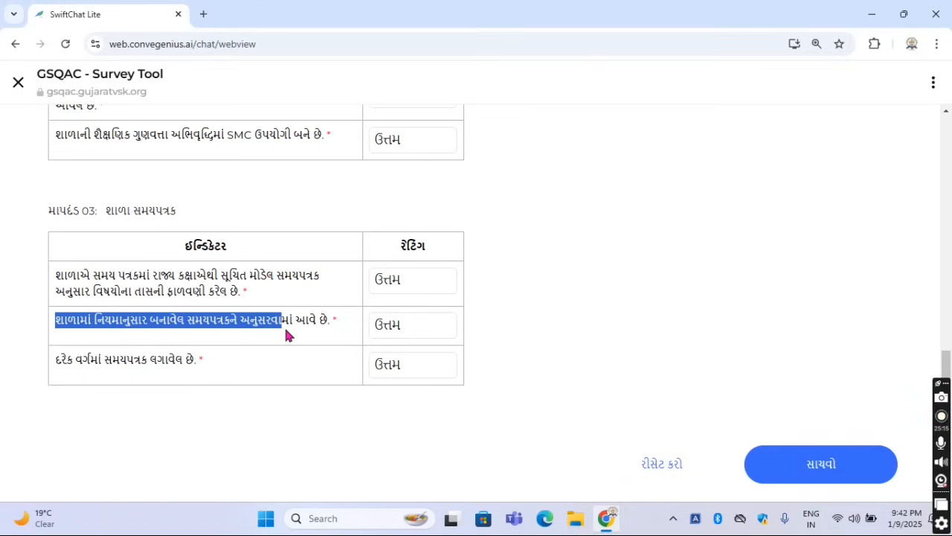
left_click_drag(311, 332, 329, 325)
left_click(344, 334)
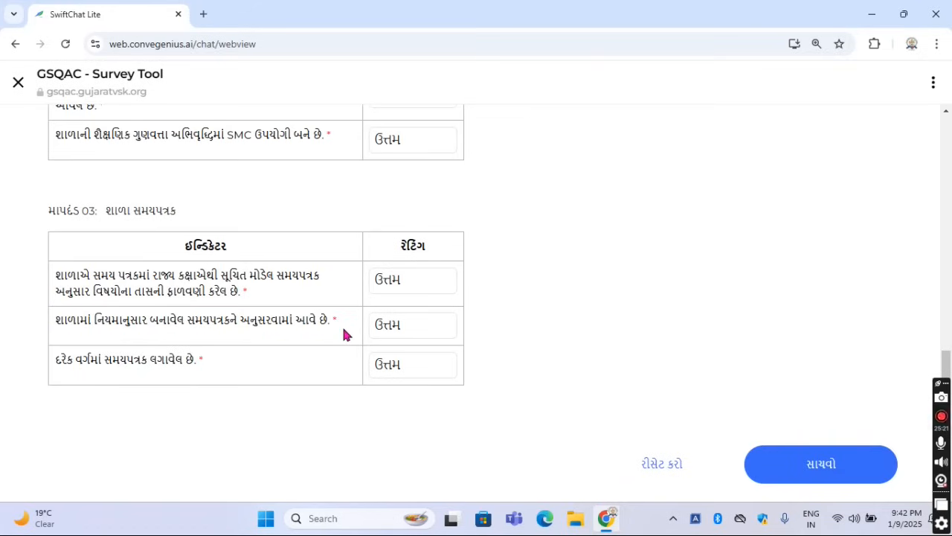
left_click(407, 339)
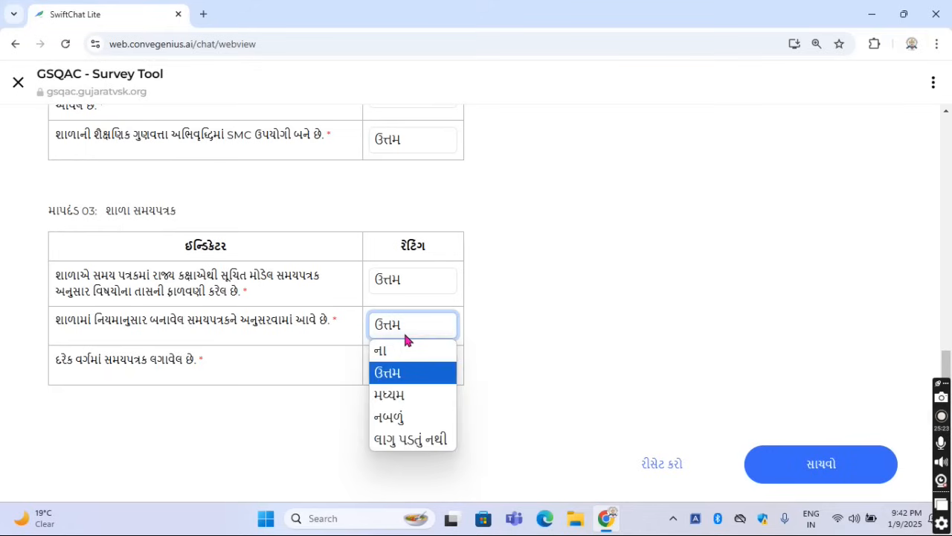
left_click(473, 336)
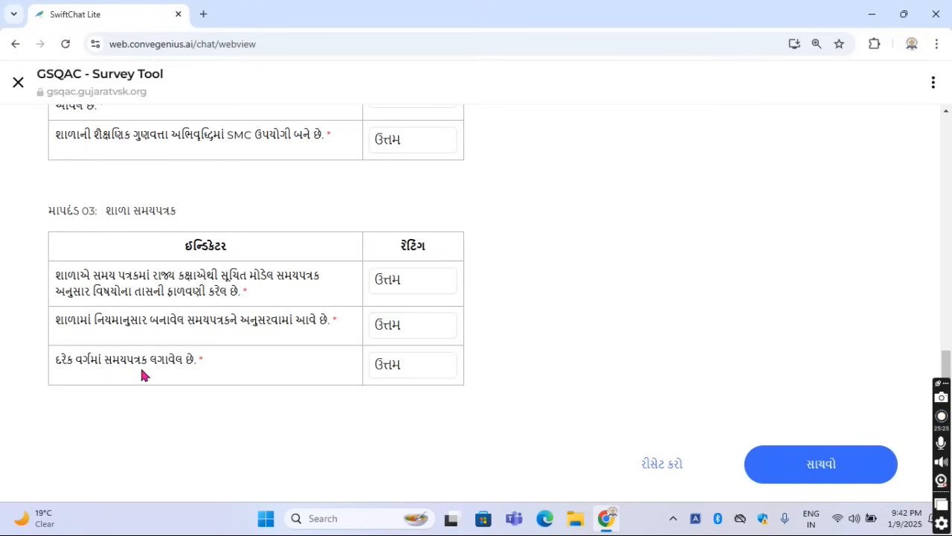
Read the third indicator of માપદંડ 03, on displaying the timetable in every class, and view its rating options
left_click_drag(62, 359, 222, 356)
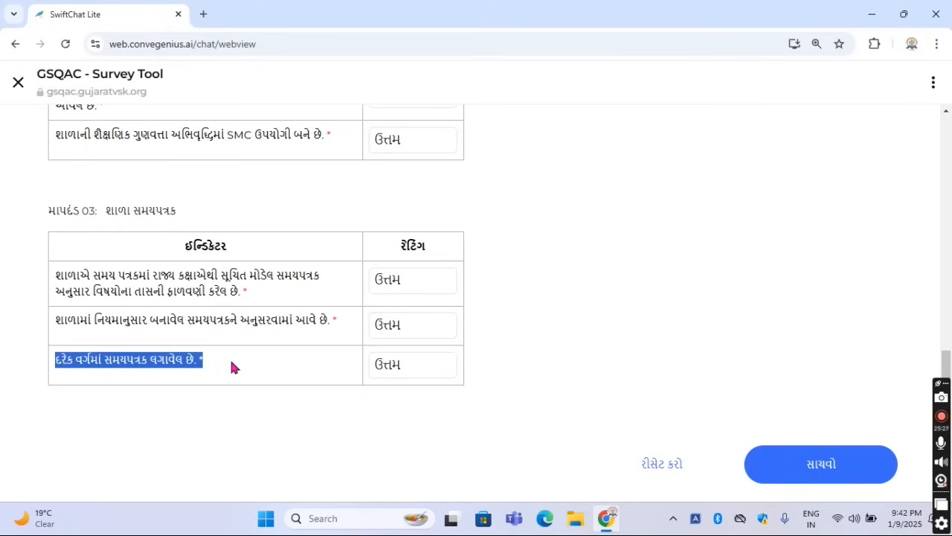
left_click(233, 359)
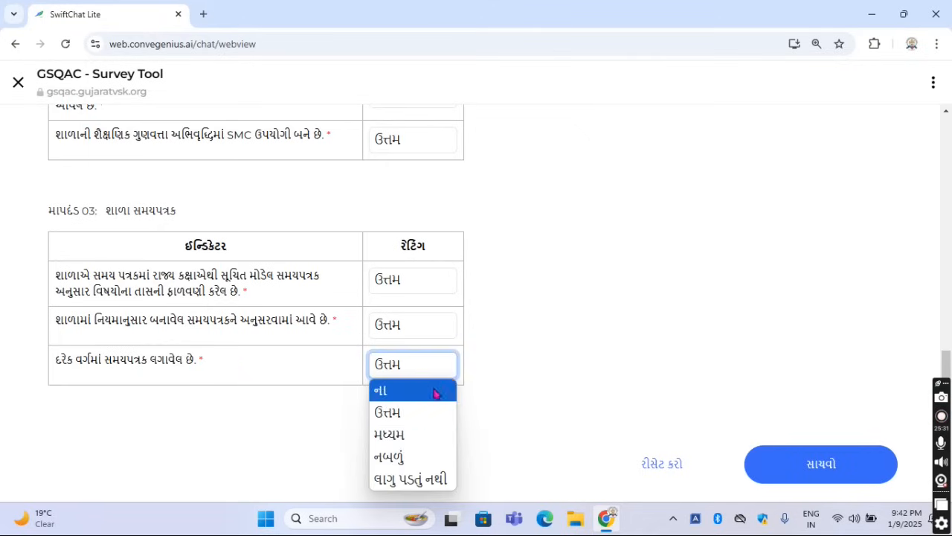
left_click(518, 438)
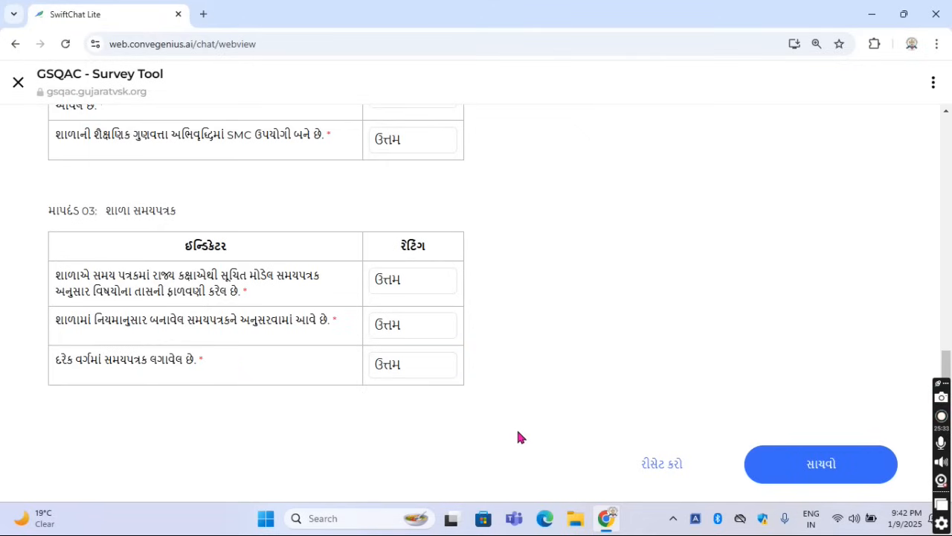
Save the responses for sub-area 2.1 શાળા સંચાલન and return to the survey chat
scroll(770, 430, "up", 7)
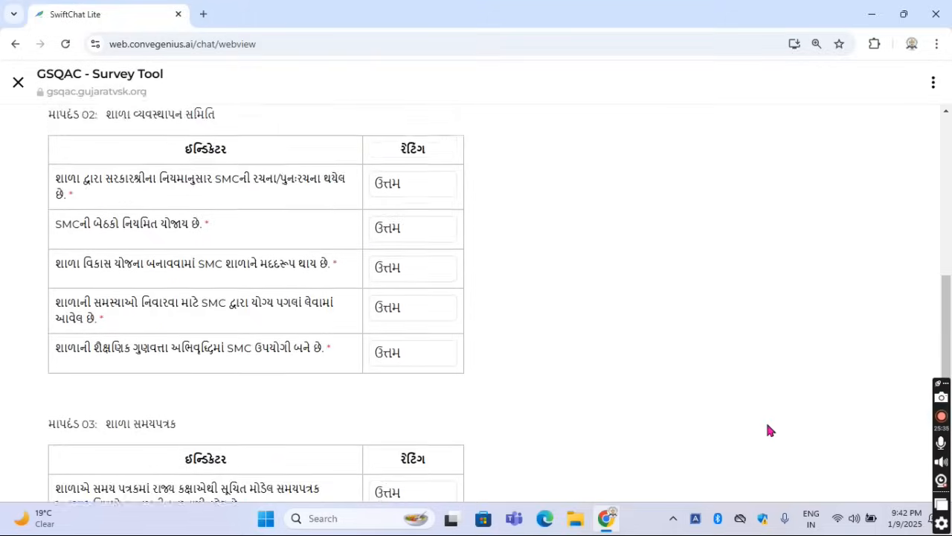
scroll(770, 430, "up", 3)
scroll(631, 382, "down", 9)
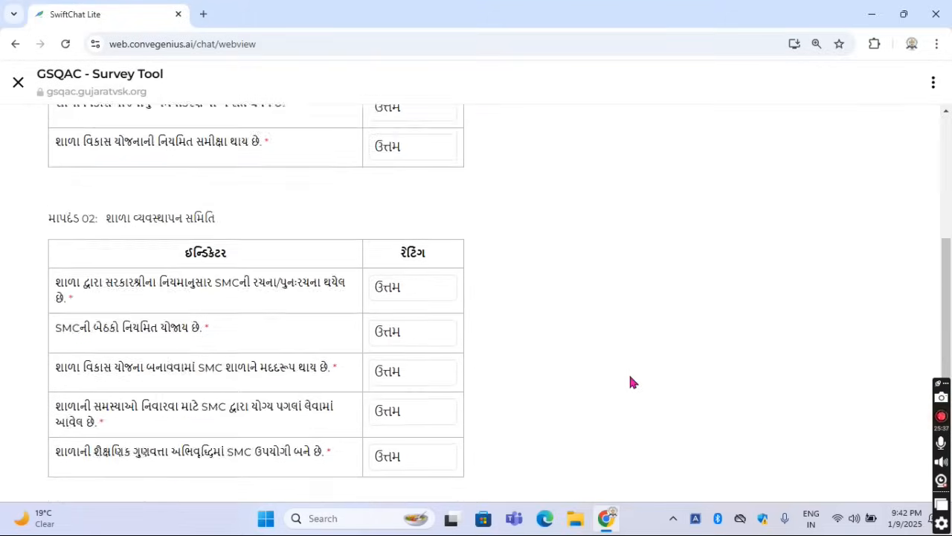
left_click(801, 463)
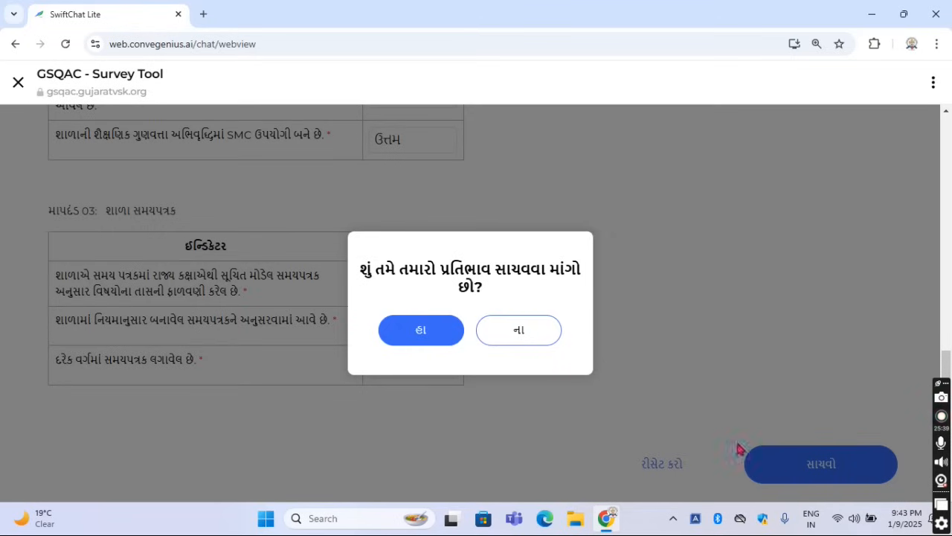
left_click(417, 329)
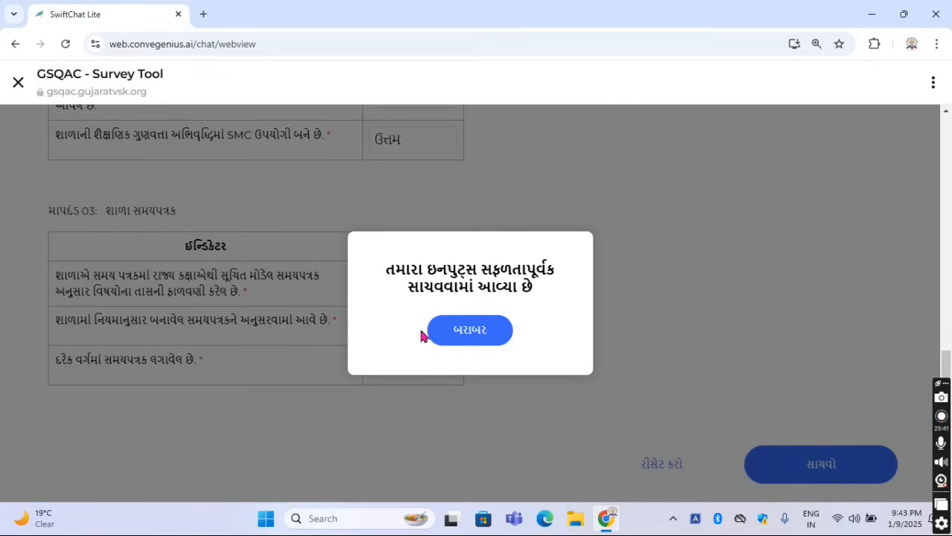
left_click(459, 338)
left_click(493, 350)
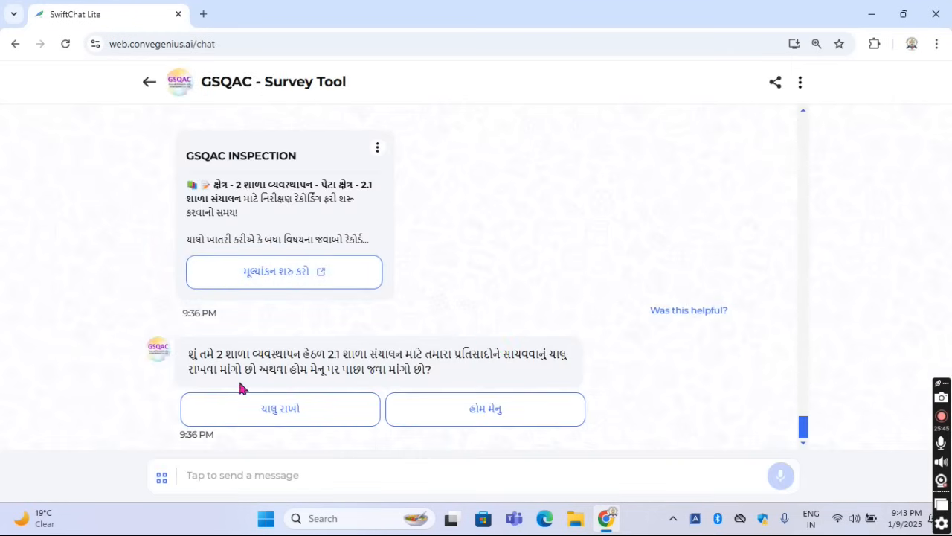
Continue the survey, switch to sub-area 2.2 સલામતી and open its evaluation form
left_click(290, 416)
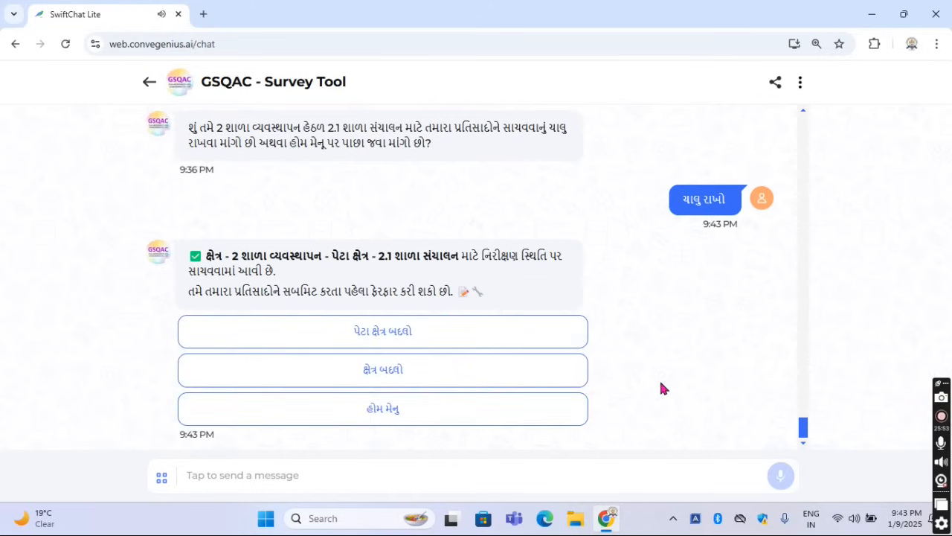
left_click(410, 339)
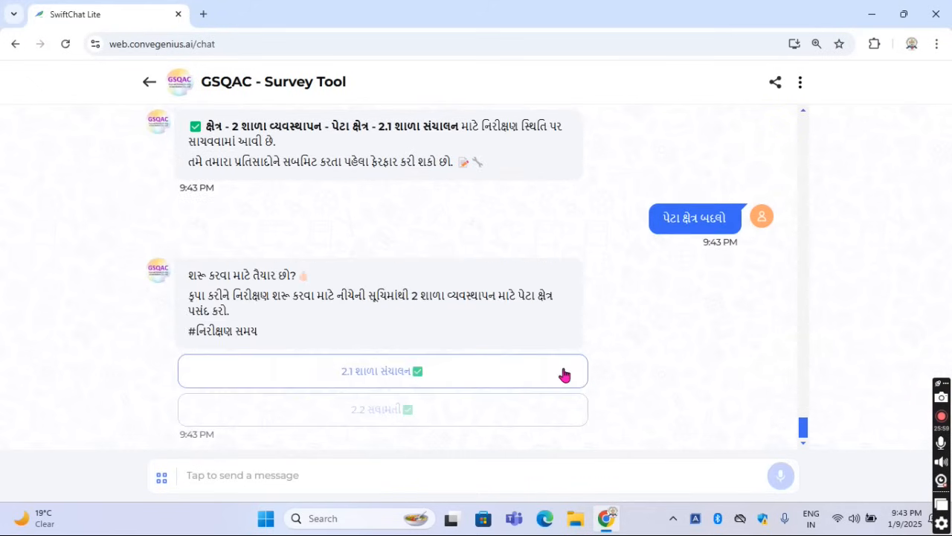
left_click(391, 409)
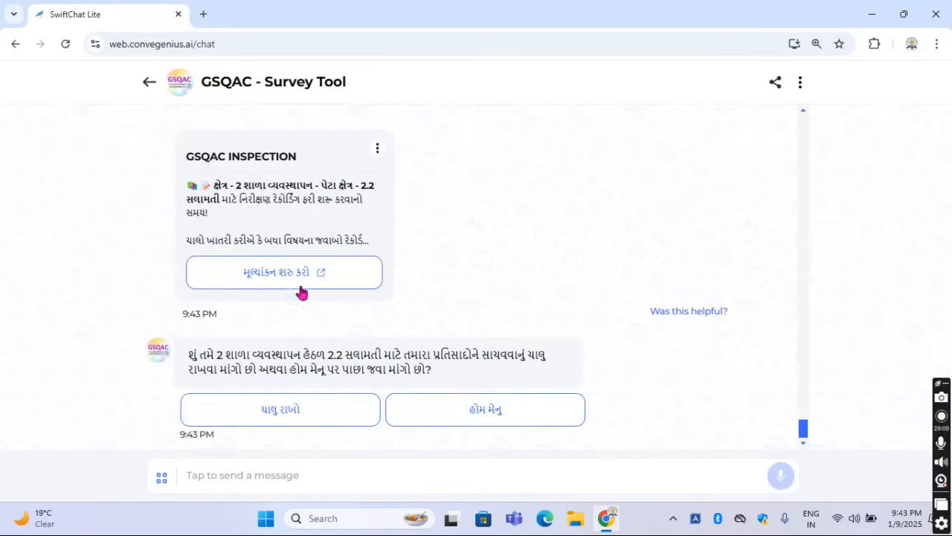
left_click(289, 273)
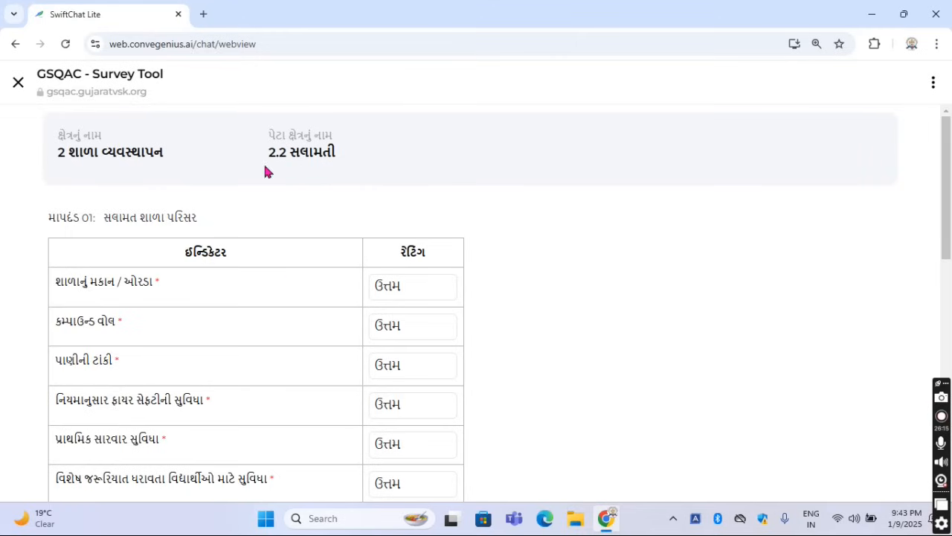
left_click_drag(268, 155, 326, 152)
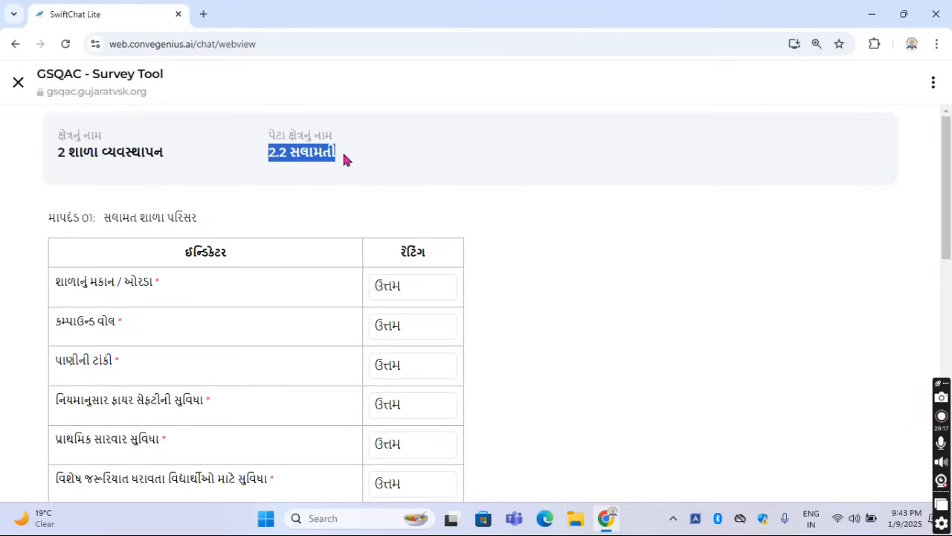
left_click(338, 217)
Read the fire safety and first-aid facility indicators of માપદંડ 01, સલામત શાળા પરિસર
scroll(298, 219, "down", 2)
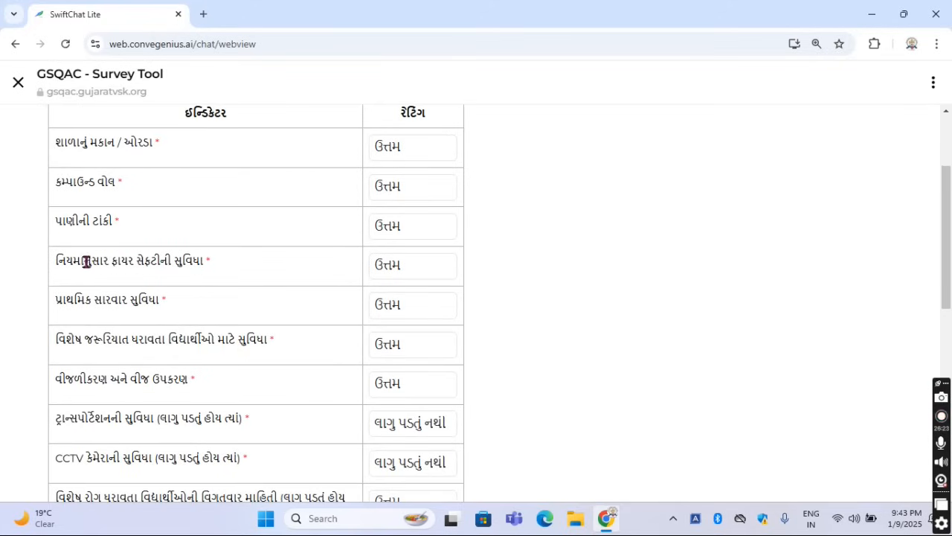
left_click_drag(58, 260, 230, 260)
left_click(239, 260)
left_click_drag(59, 296, 194, 301)
left_click(194, 302)
Read the માપદંડ 01 indicators on facilities for students with special needs and on electrification and electrical equipment
left_click_drag(53, 347, 260, 363)
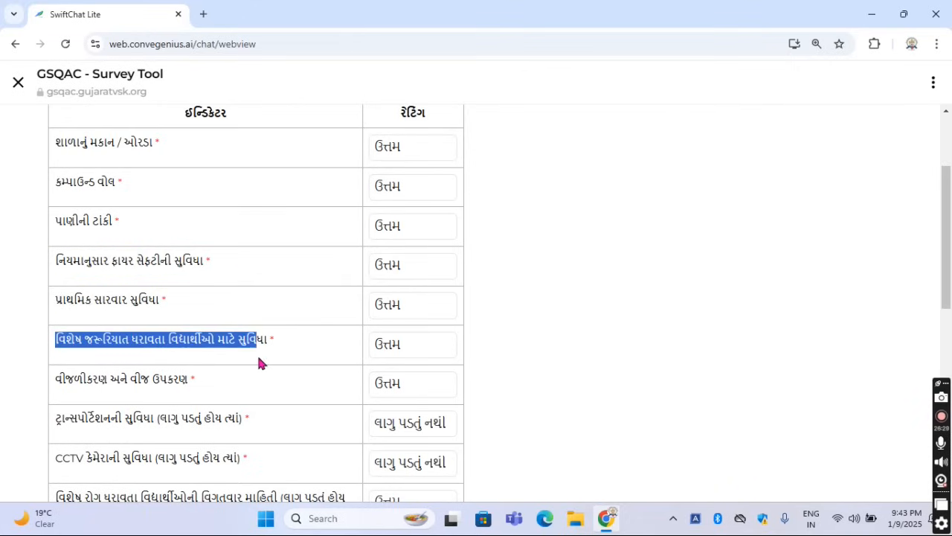
left_click(279, 360)
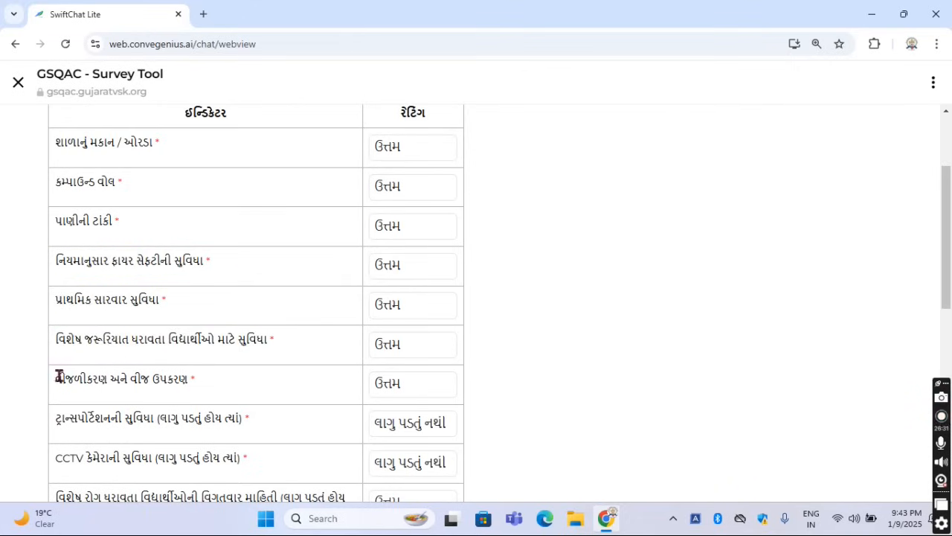
left_click_drag(56, 375, 199, 381)
left_click(230, 380)
Read the transportation facility and CCTV camera facility indicators of માપદંડ 01
scroll(230, 382, "down", 2)
left_click_drag(51, 281, 260, 318)
left_click(260, 319)
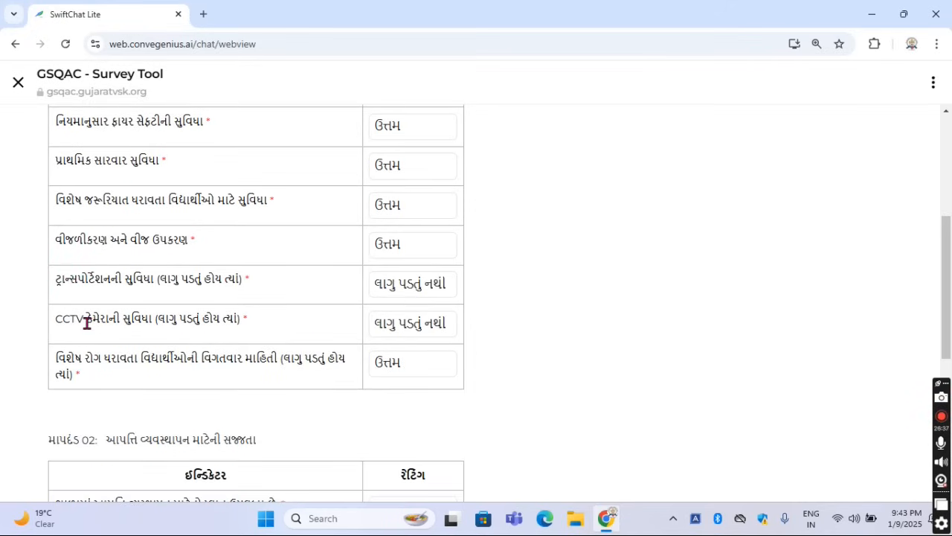
left_click_drag(86, 320, 238, 319)
Examine the "લાગુ પડતું હોય ત્યાં" notes on the transportation and CCTV indicators and view the transportation rating options
left_click_drag(158, 279, 241, 279)
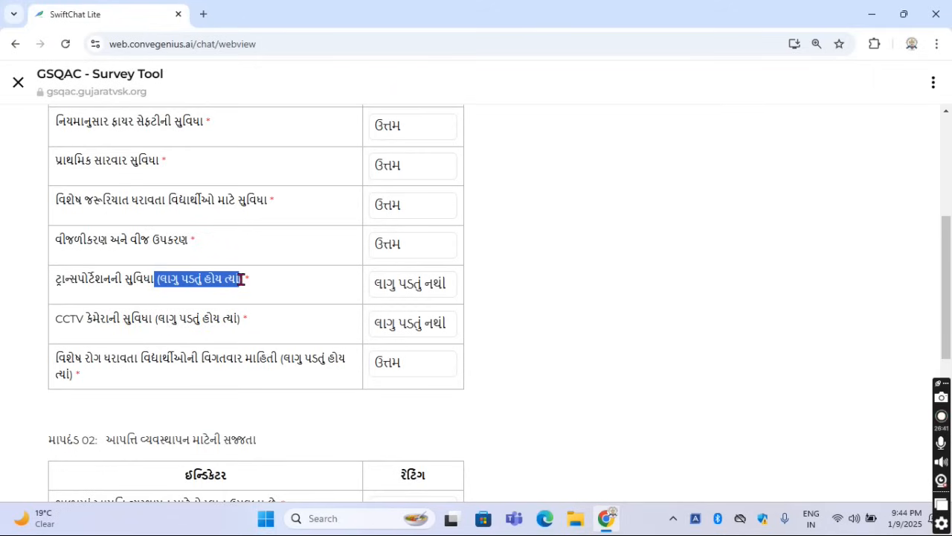
left_click(179, 339)
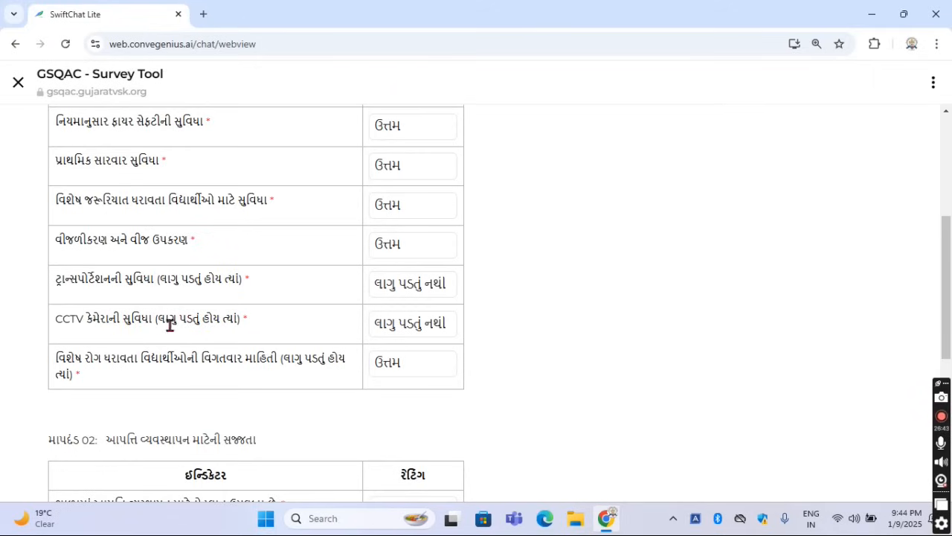
left_click_drag(157, 321, 277, 321)
left_click(276, 320)
left_click(406, 291)
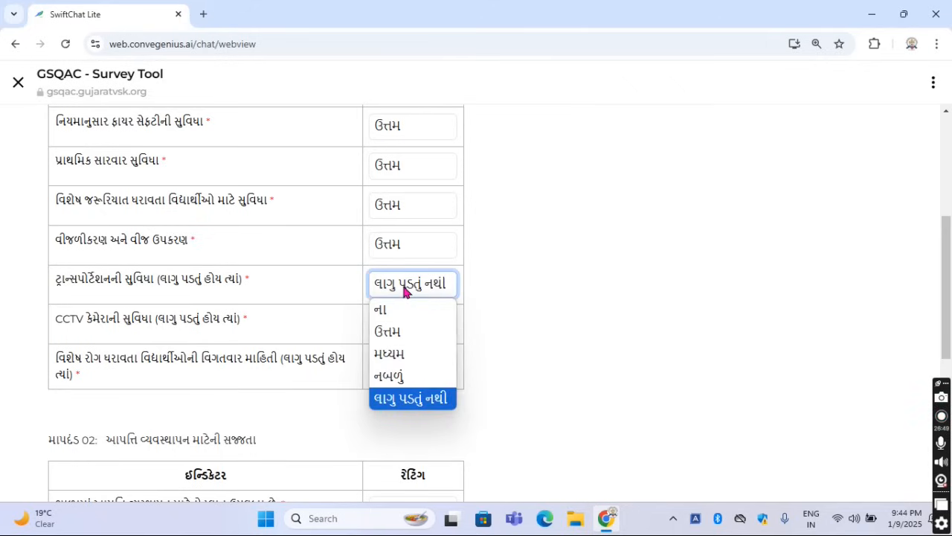
left_click(407, 292)
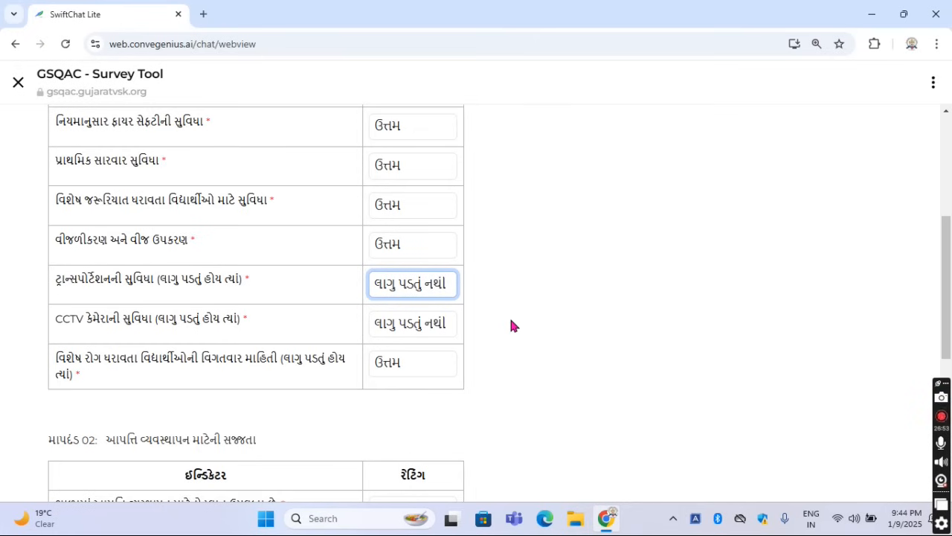
Read the last indicator of માપદંડ 01, on detailed information about students with special illnesses, and view its rating options
scroll(511, 325, "down", 1)
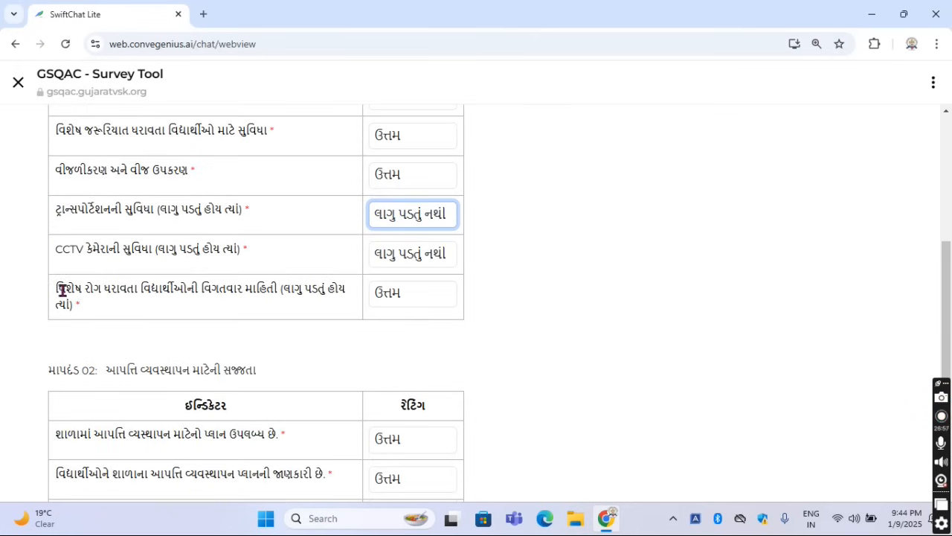
left_click_drag(58, 288, 177, 309)
left_click(208, 313)
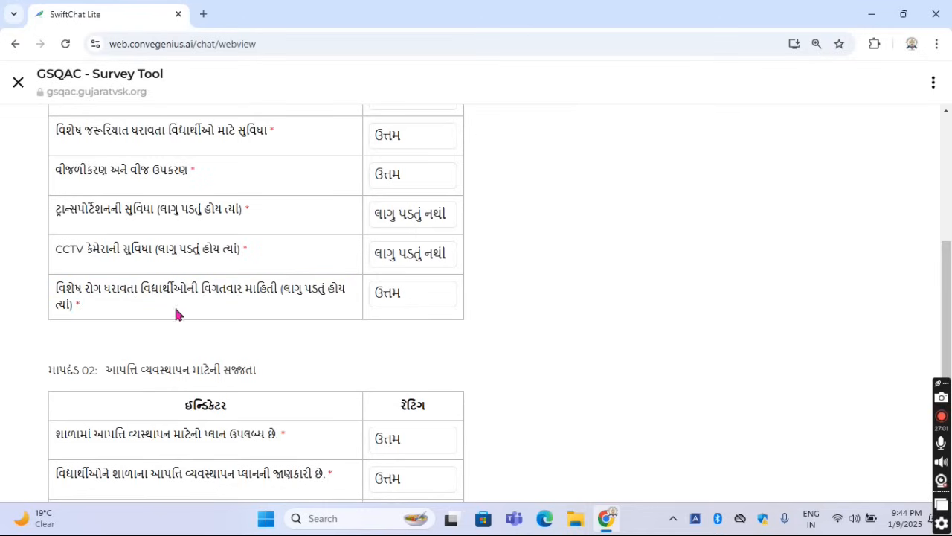
left_click_drag(53, 287, 277, 292)
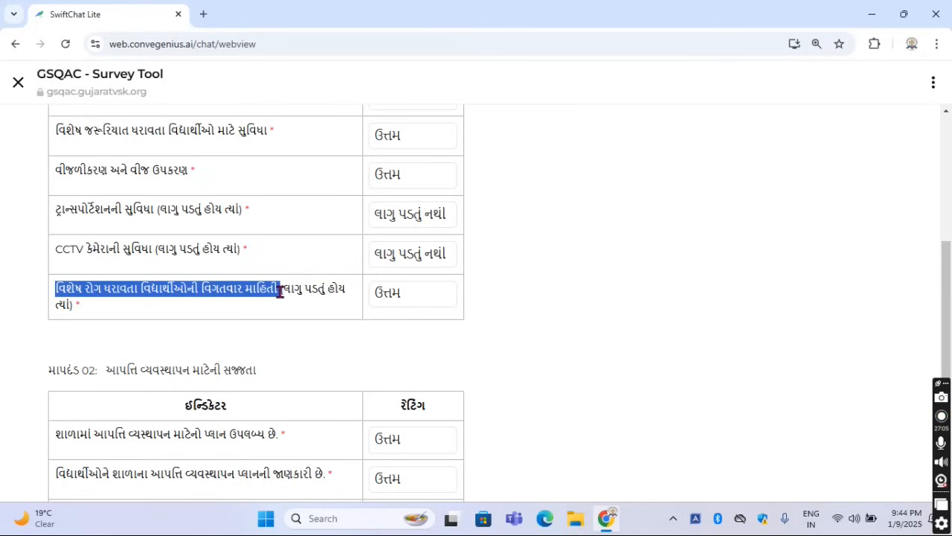
left_click(281, 303)
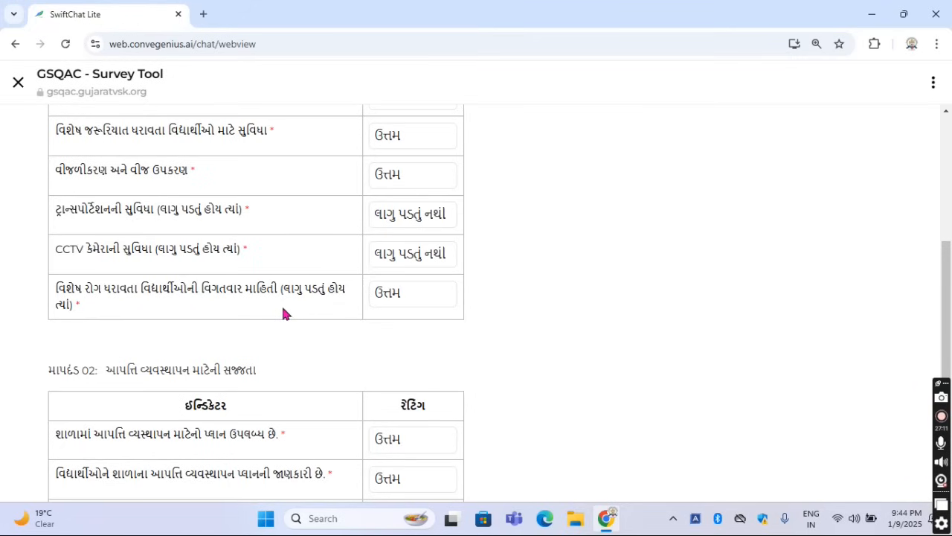
scroll(282, 312, "down", 1)
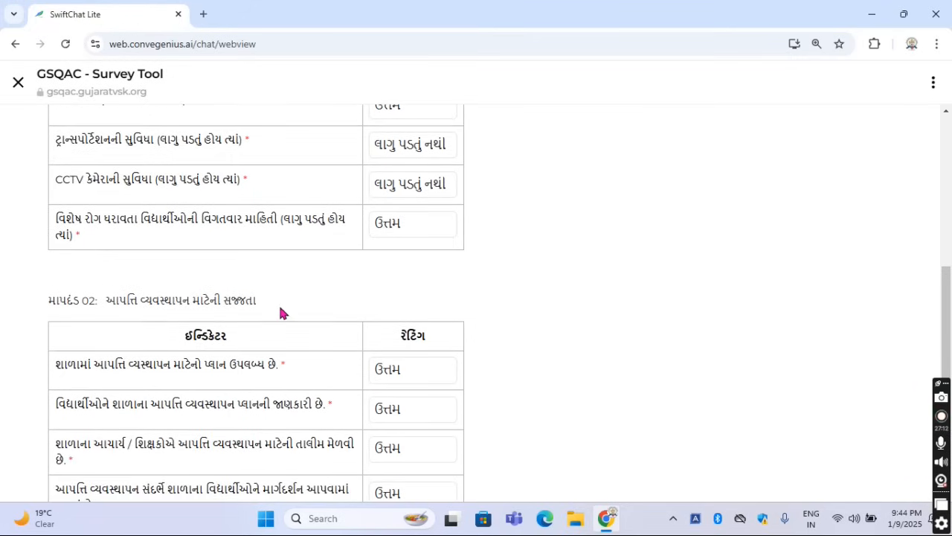
triple_click(141, 227)
left_click(203, 229)
left_click(406, 228)
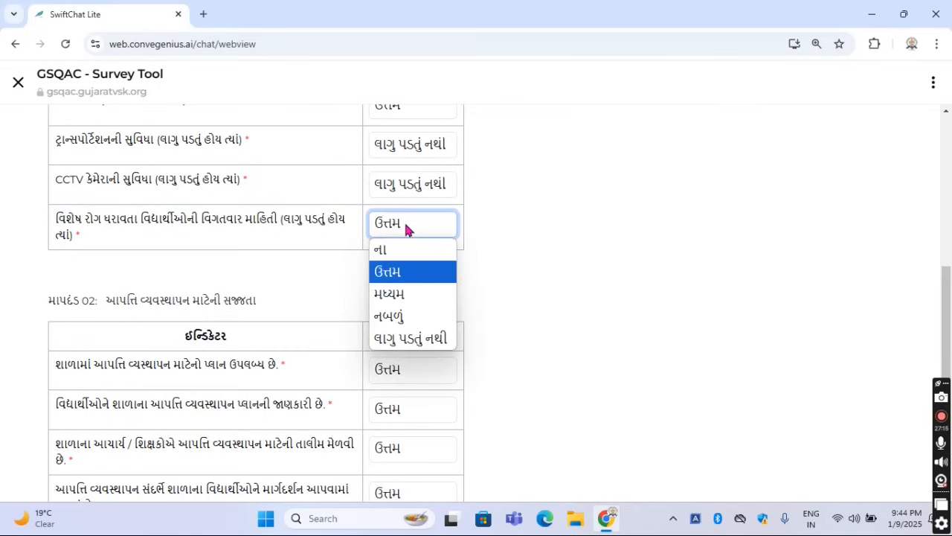
left_click(406, 227)
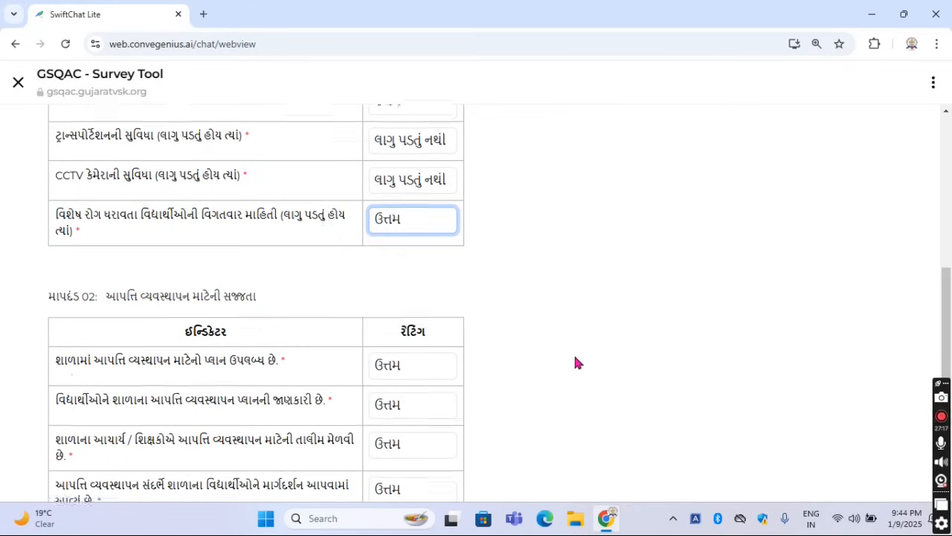
Read the heading of માપદંડ 02, આપત્તિ વ્યવસ્થાપન માટેની સજ્જતા, and its first indicator, on having a school disaster management plan
scroll(188, 230, "down", 2)
left_click_drag(108, 160, 278, 169)
left_click(289, 156)
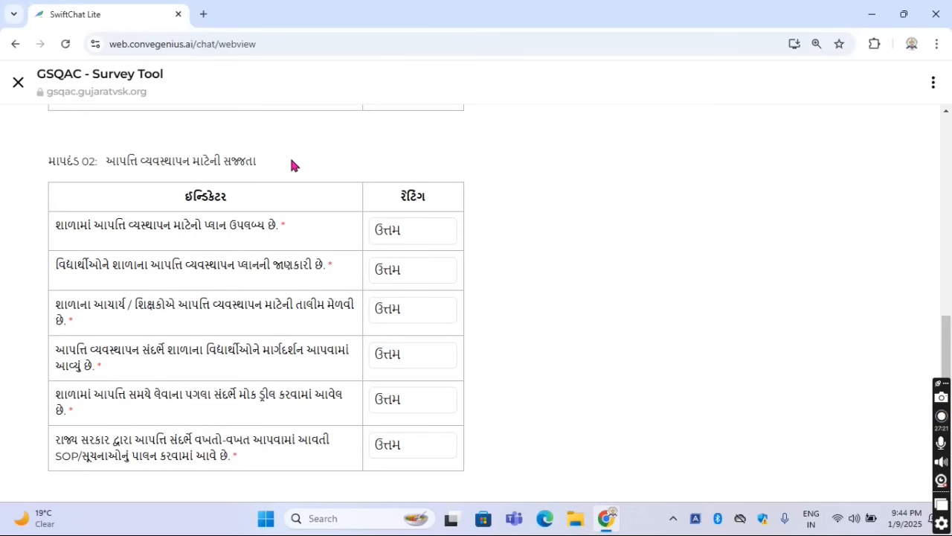
scroll(289, 157, "down", 1)
left_click_drag(55, 157, 283, 161)
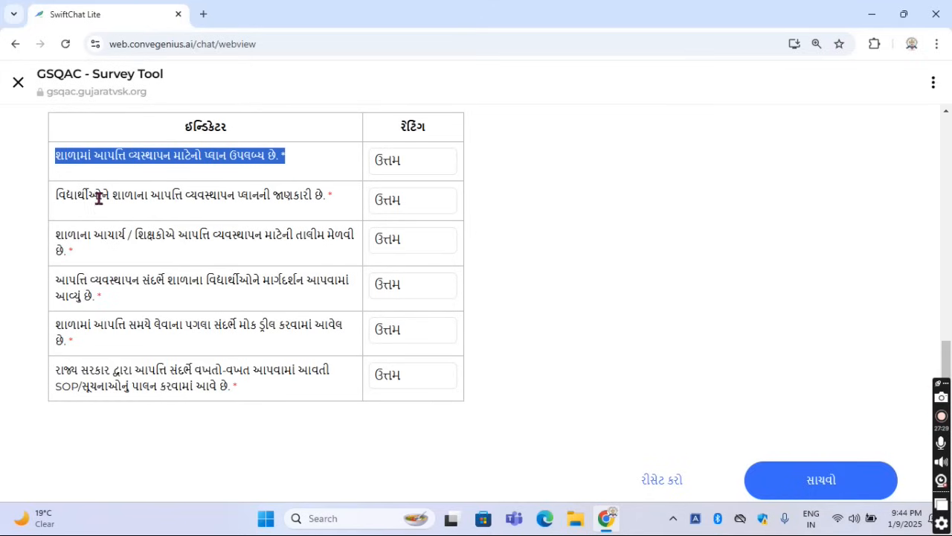
Read the માપદંડ 02 indicators on students' awareness of the disaster management plan and on mock drills
left_click_drag(114, 195, 318, 195)
left_click(308, 227)
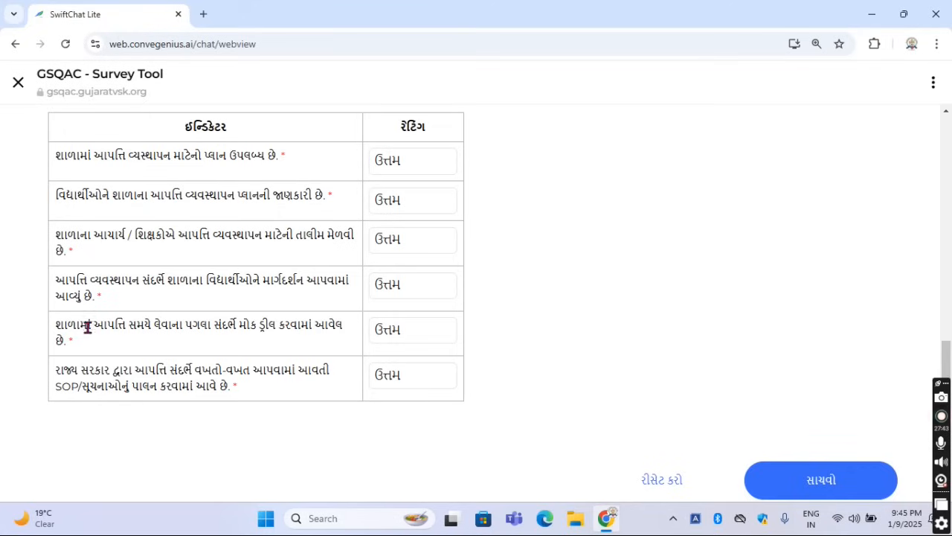
left_click_drag(65, 328, 164, 344)
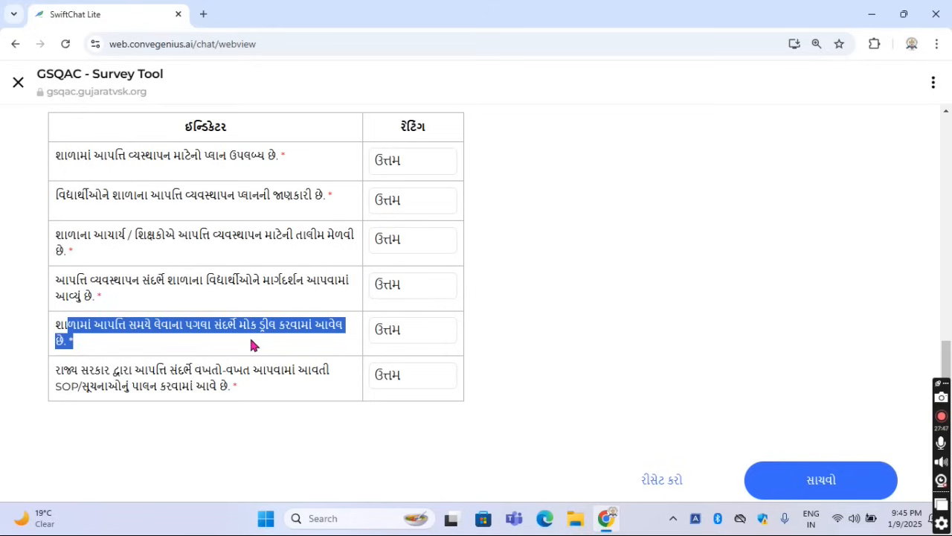
Read the last indicator of માપદંડ 02, on following the state government's disaster SOP/સૂચનાઓ, and view its rating options
left_click(64, 370)
left_click_drag(64, 370, 234, 392)
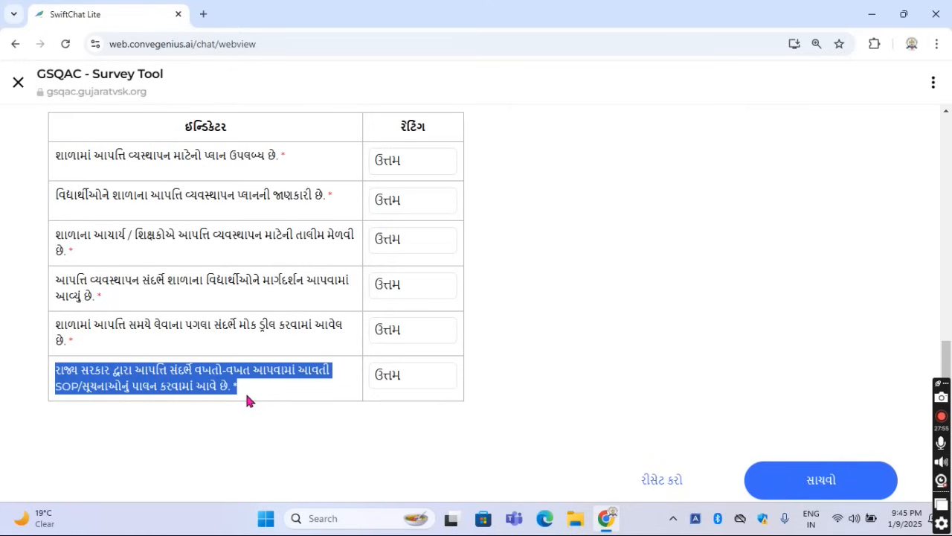
left_click(379, 402)
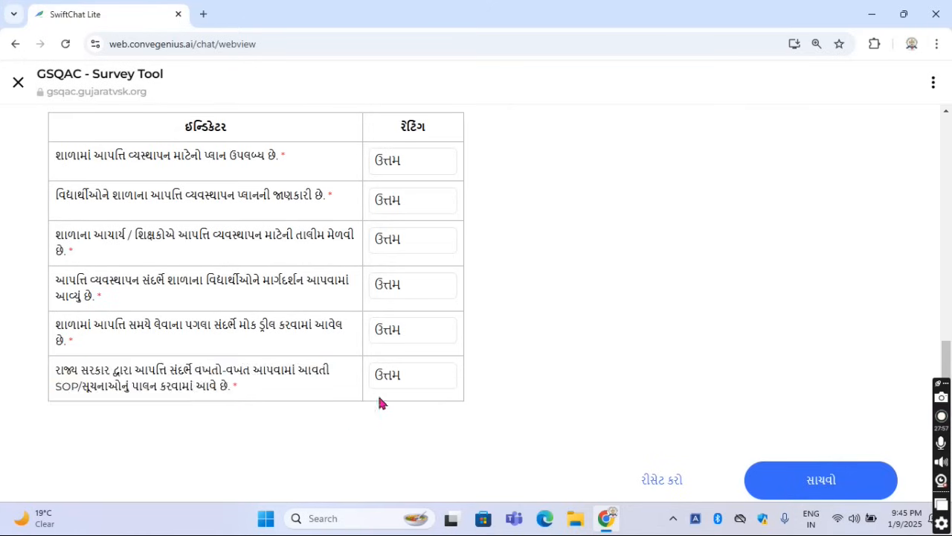
left_click(392, 381)
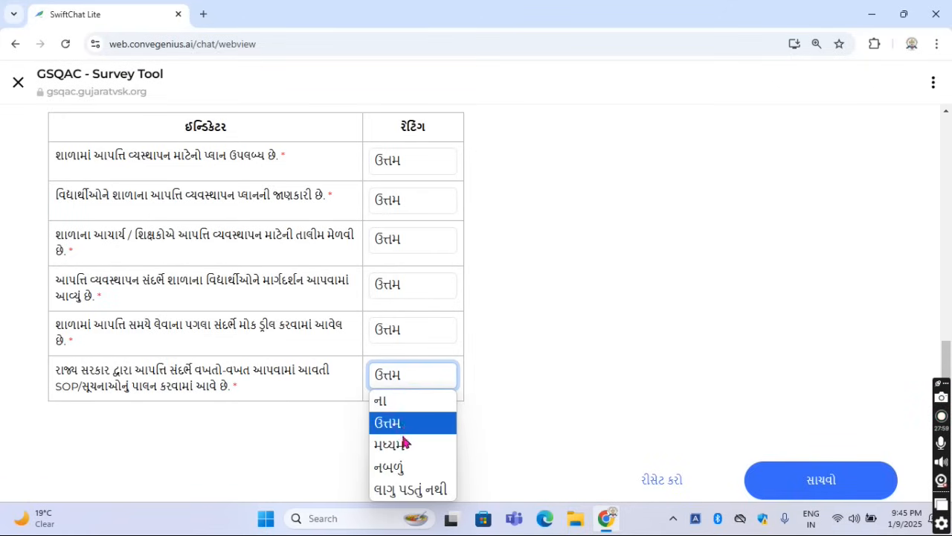
left_click(489, 427)
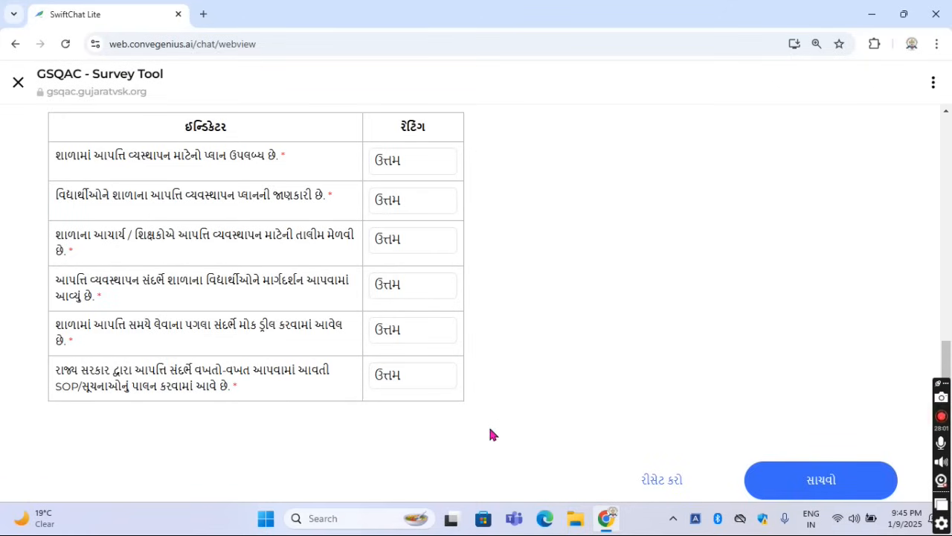
Save the responses for sub-area 2.2 સલામતી, confirm the save, and continue the chat with ચાલુ રાખો
left_click(840, 489)
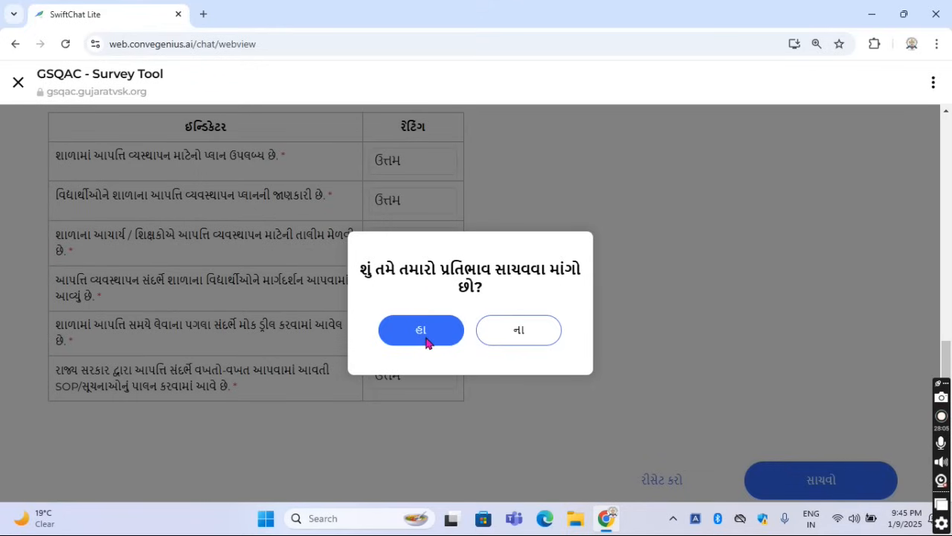
left_click(427, 340)
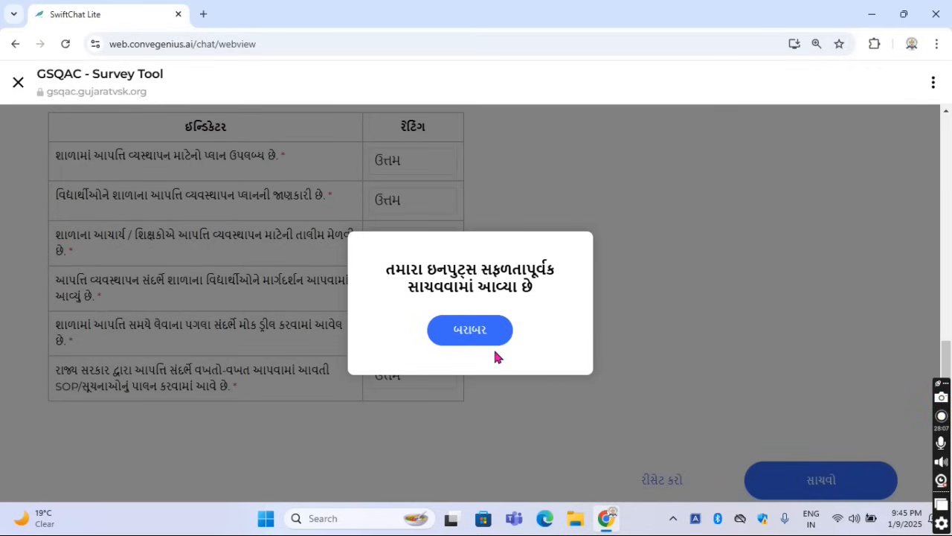
left_click(492, 339)
left_click(492, 346)
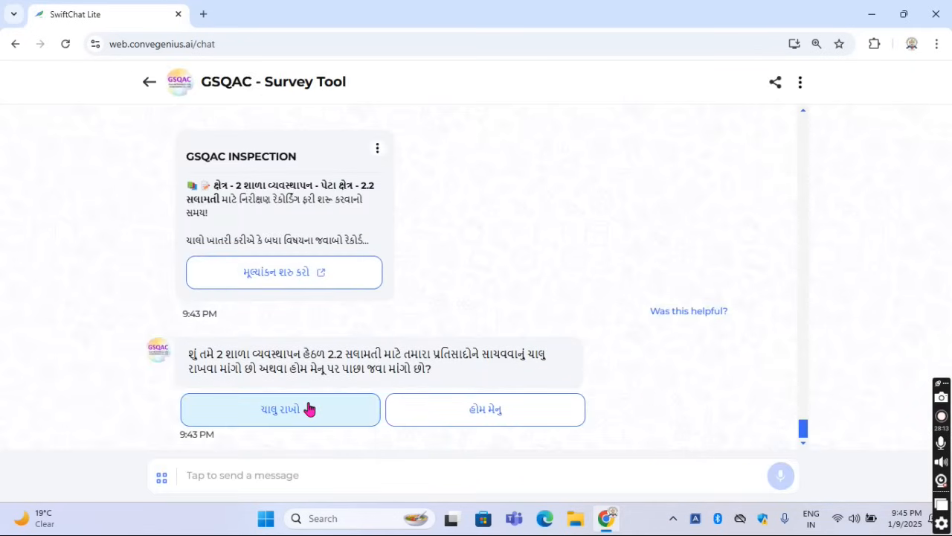
left_click(309, 408)
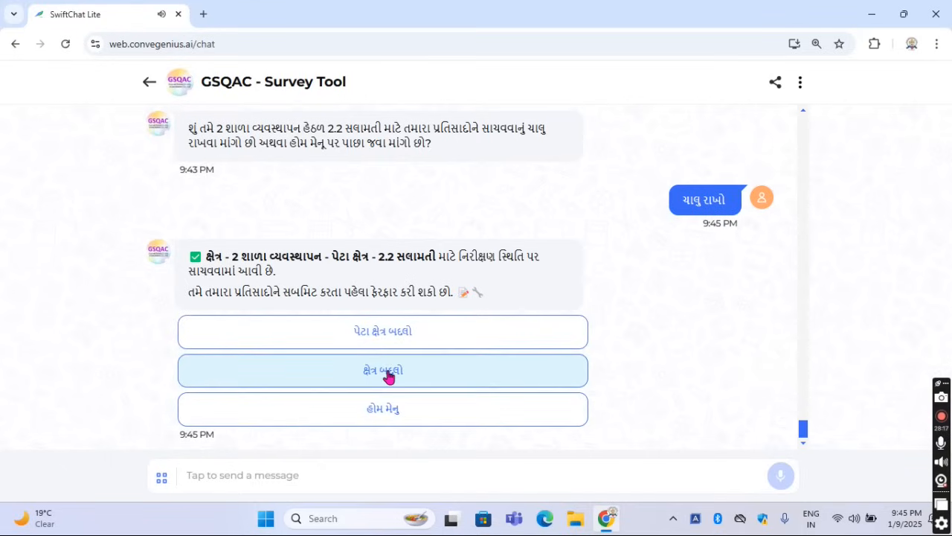
Change the area to 3 સહ-શૈક્ષણિક પ્રવૃત્તિઓ and start the evaluation of sub-area 3.1 પ્રાર્થનાસભા
left_click(389, 376)
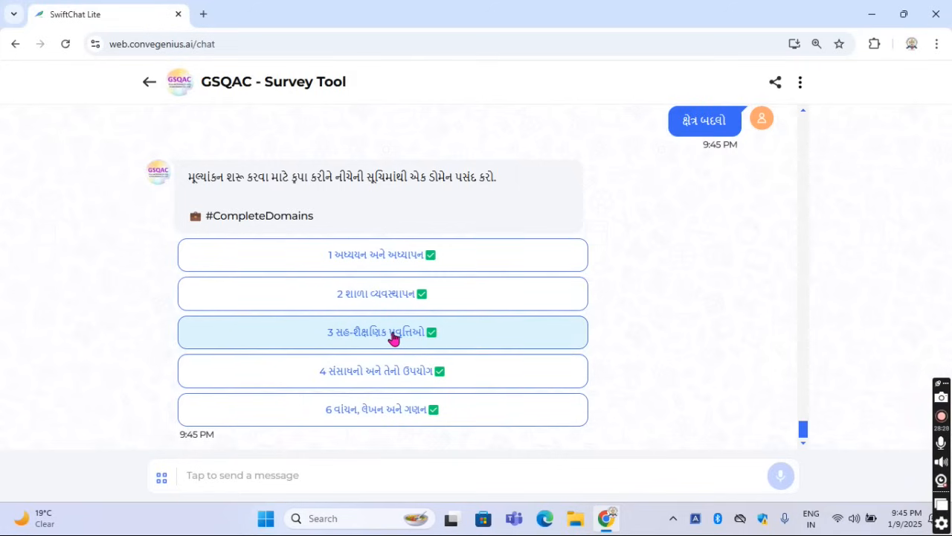
left_click(393, 333)
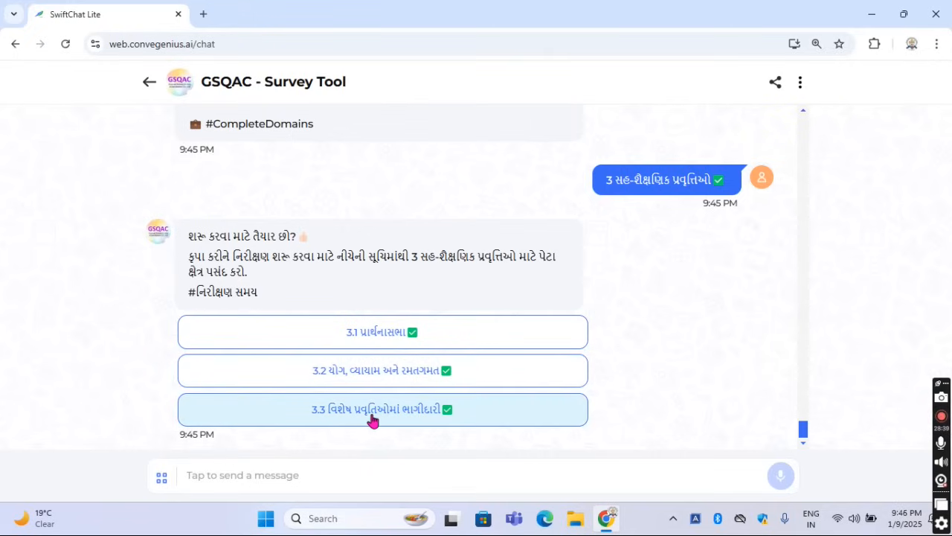
left_click(369, 334)
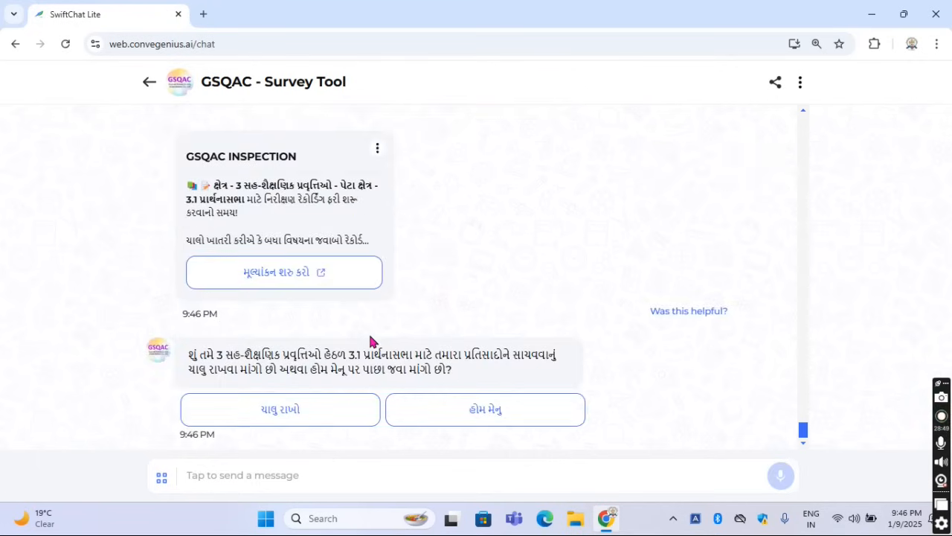
left_click(281, 286)
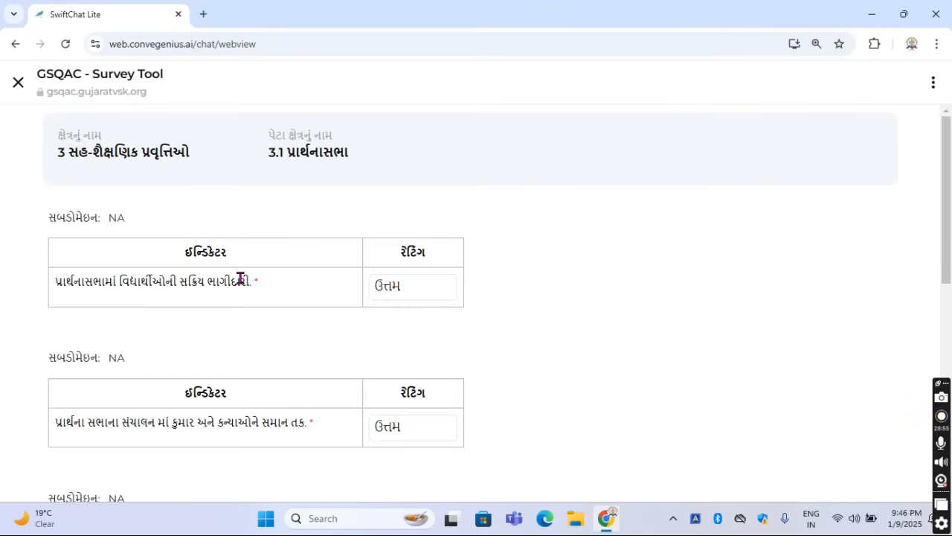
Read the first indicator of 3.1 પ્રાર્થનાસભા, on students' active participation in the assembly, and view its rating options
left_click_drag(57, 281, 255, 283)
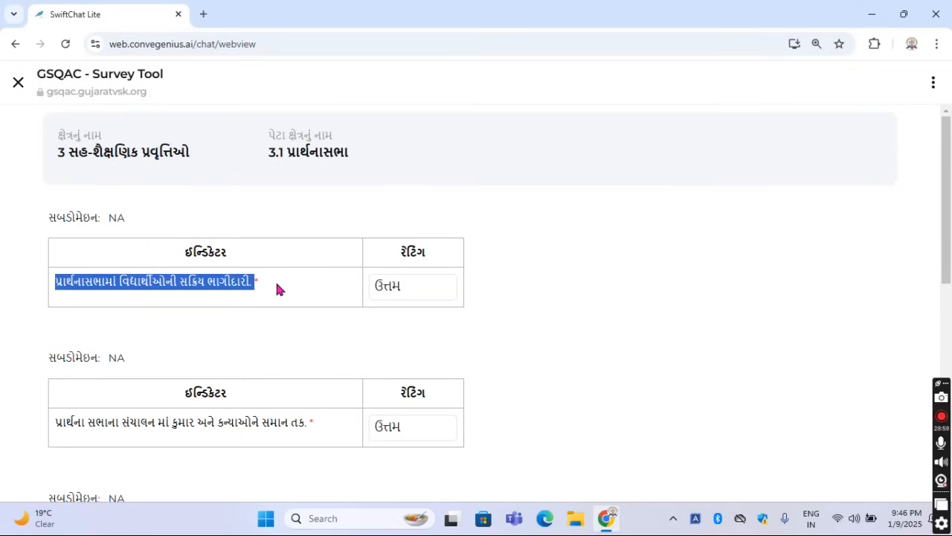
left_click(276, 284)
left_click_drag(59, 281, 258, 283)
left_click(275, 285)
left_click(421, 296)
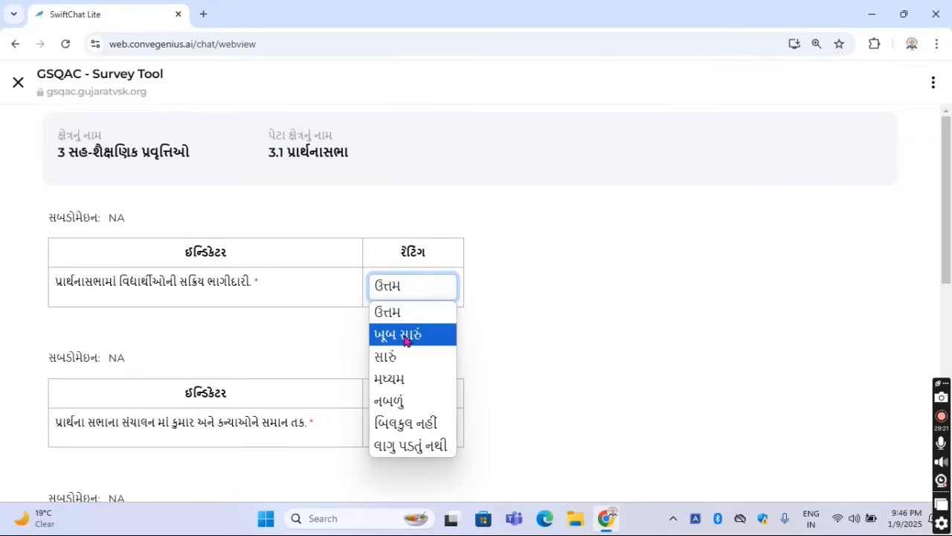
left_click(482, 349)
Read the second indicator of 3.1, on equal opportunity for boys and girls in conducting the assembly, and view its rating options
scroll(481, 343, "down", 2)
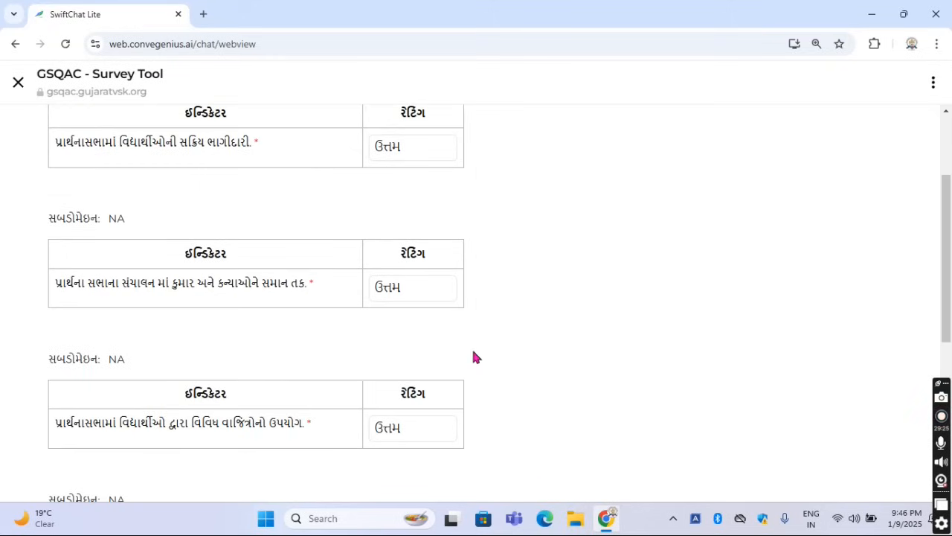
left_click_drag(55, 282, 217, 294)
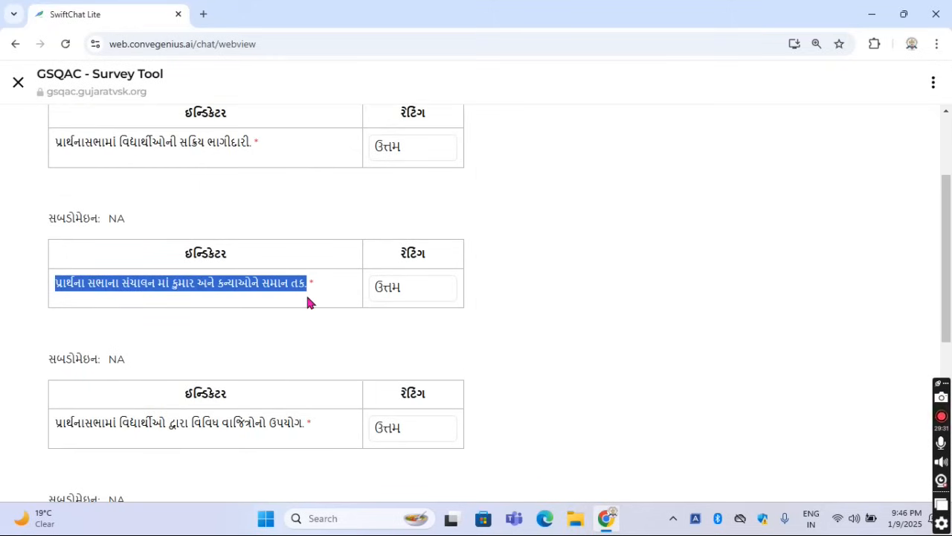
left_click(405, 293)
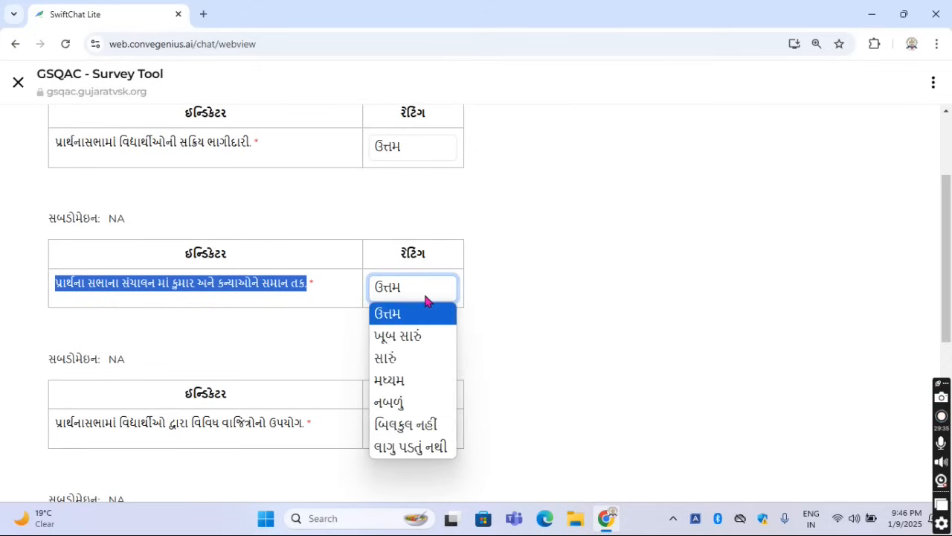
left_click(522, 332)
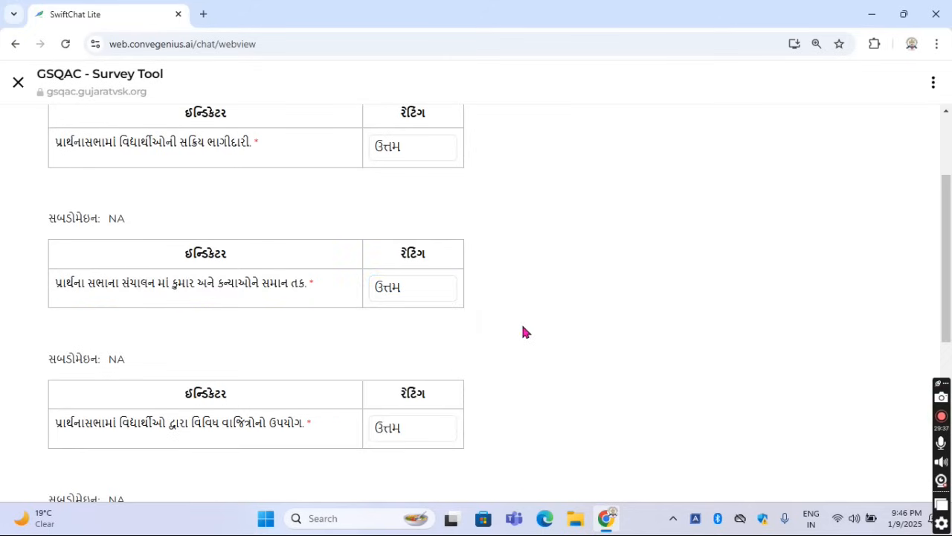
Read the third indicator of 3.1, on students using various musical instruments in the assembly, and view its rating options
scroll(523, 332, "down", 1)
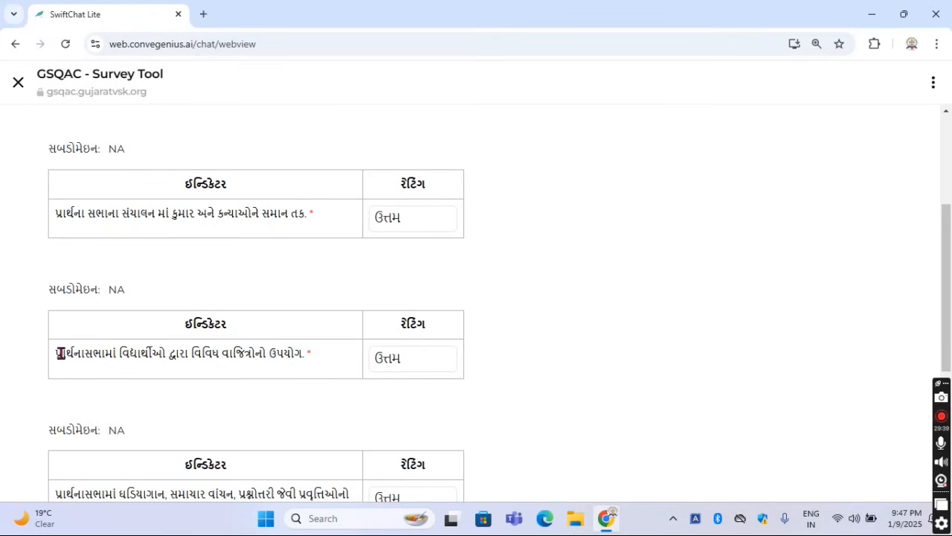
left_click_drag(56, 354, 315, 357)
left_click(404, 360)
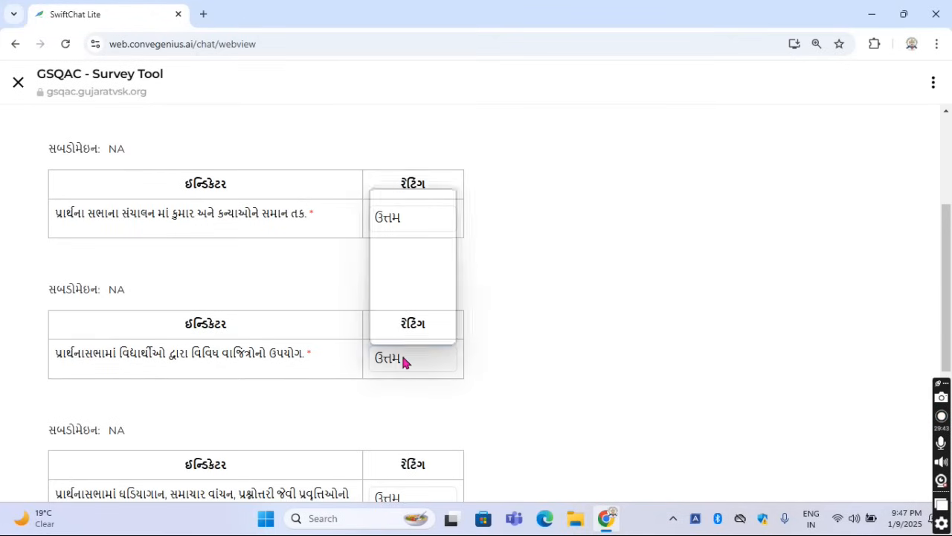
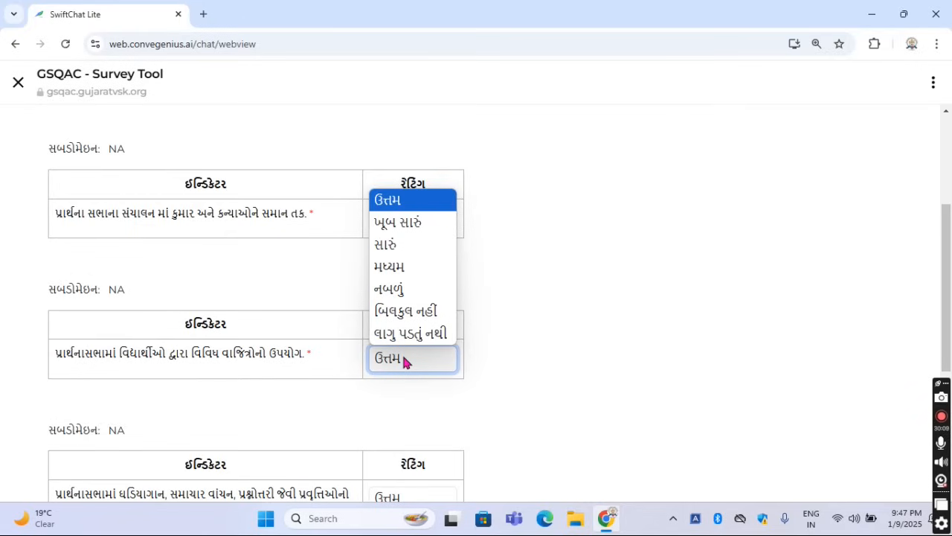
Read the fourth indicator of 3.1, on including ઘડિયાગાન, news reading and quiz activities in the assembly, and view its rating options
left_click(570, 359)
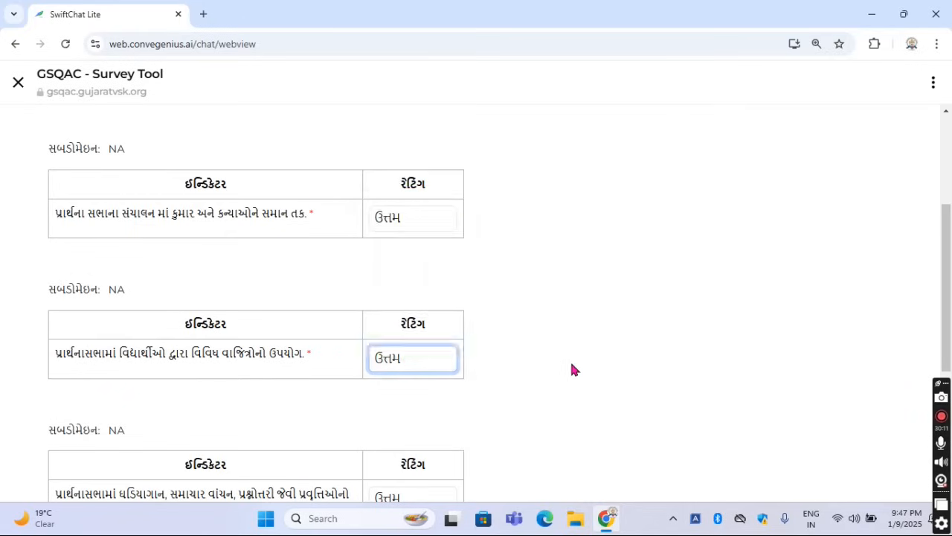
scroll(570, 359, "down", 4)
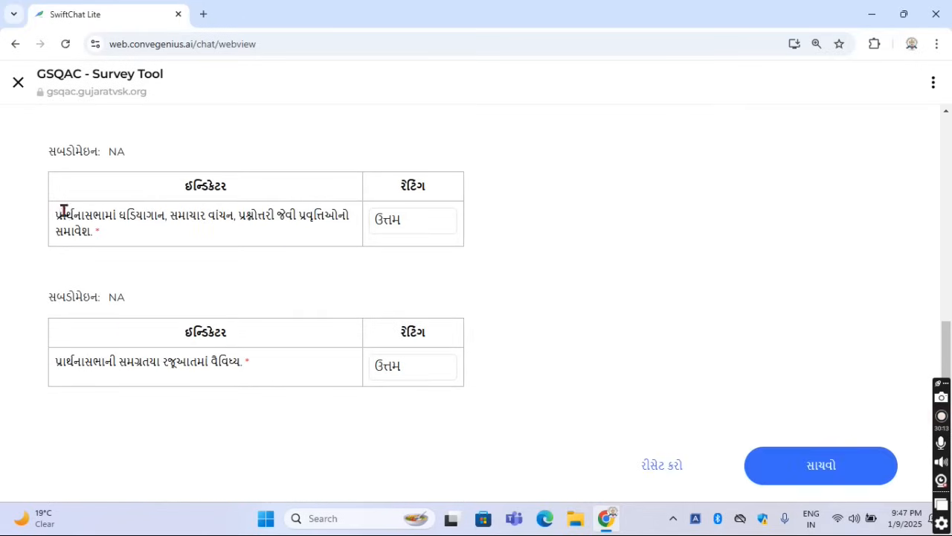
left_click_drag(65, 215, 248, 237)
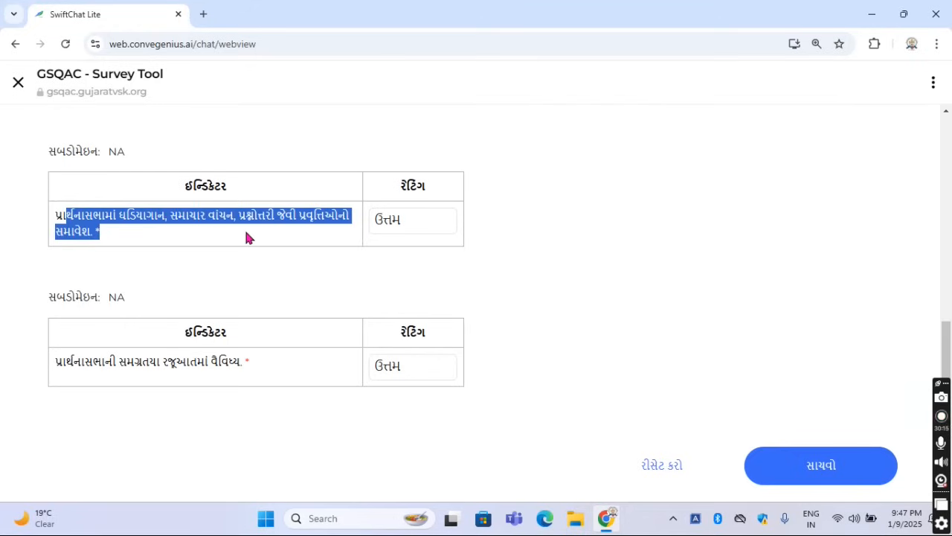
left_click_drag(58, 217, 131, 235)
left_click(157, 227)
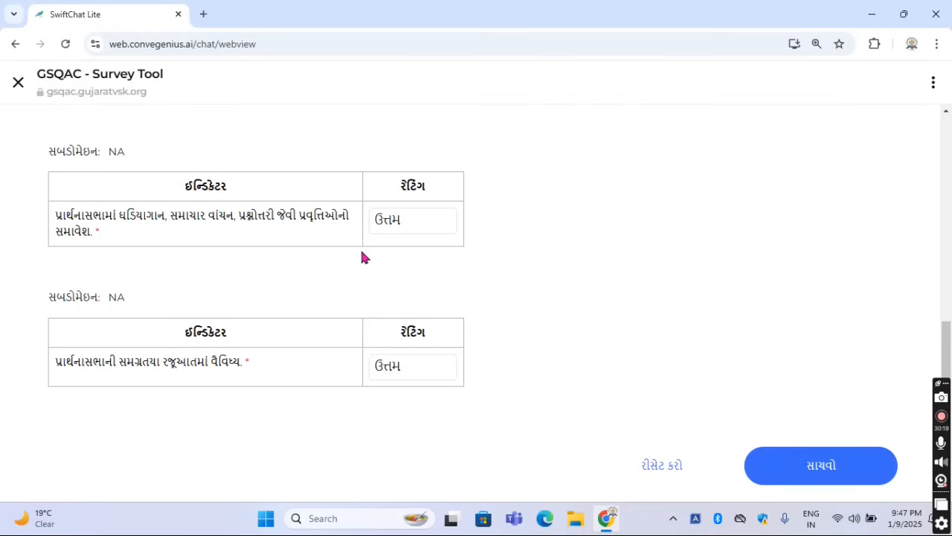
left_click(435, 228)
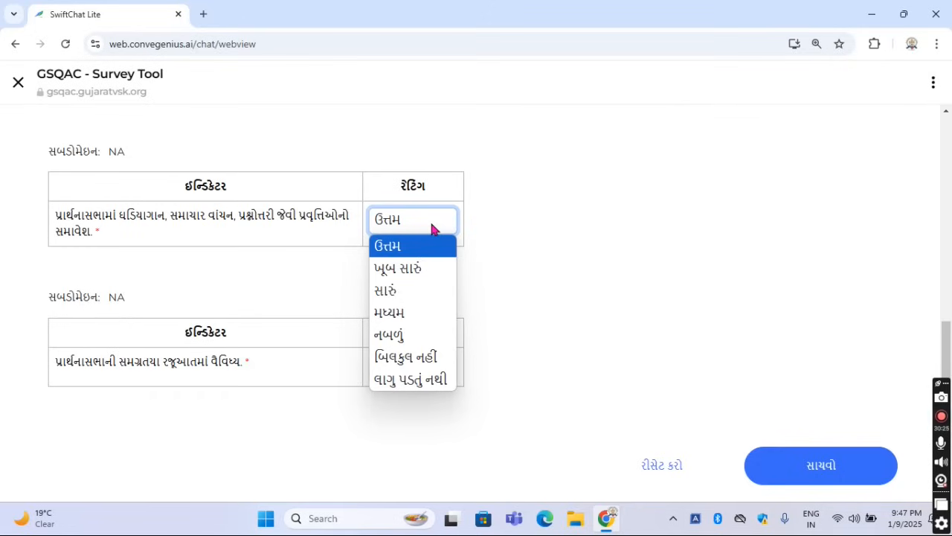
left_click(500, 246)
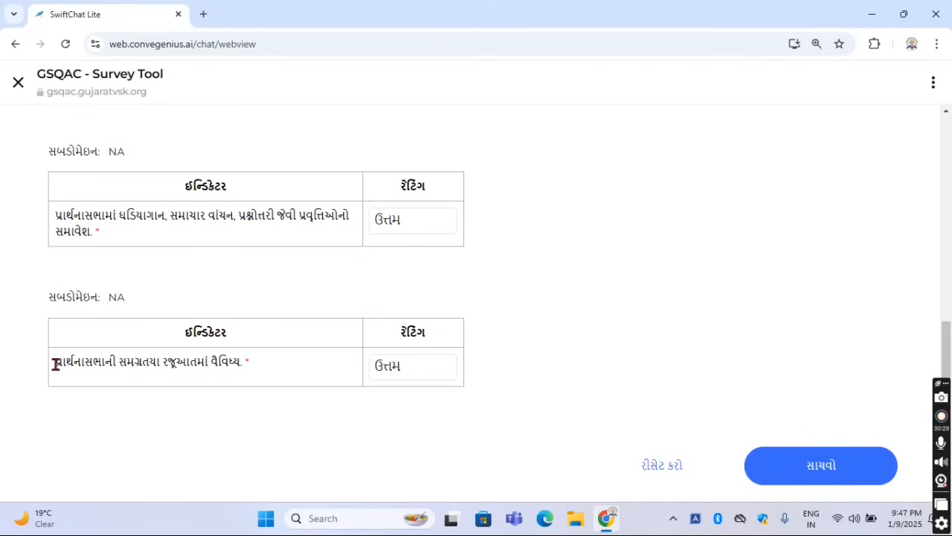
Read the fifth indicator of 3.1, on variety in the overall presentation of the assembly, and view its rating options
left_click_drag(67, 362, 245, 366)
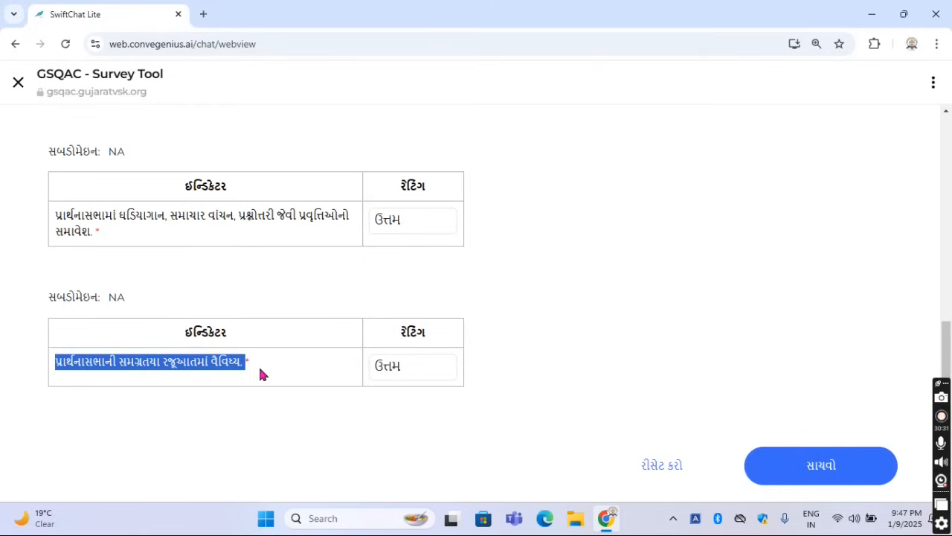
left_click(287, 372)
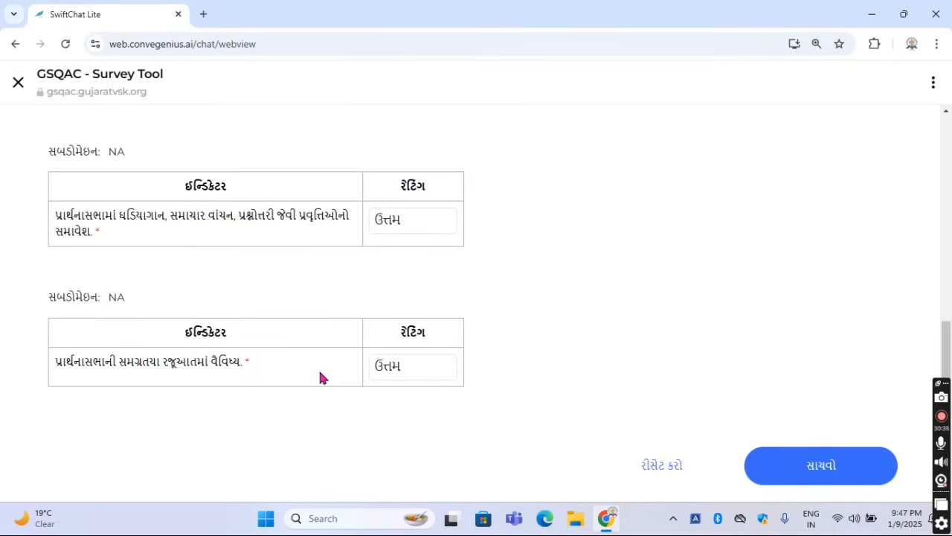
left_click(414, 366)
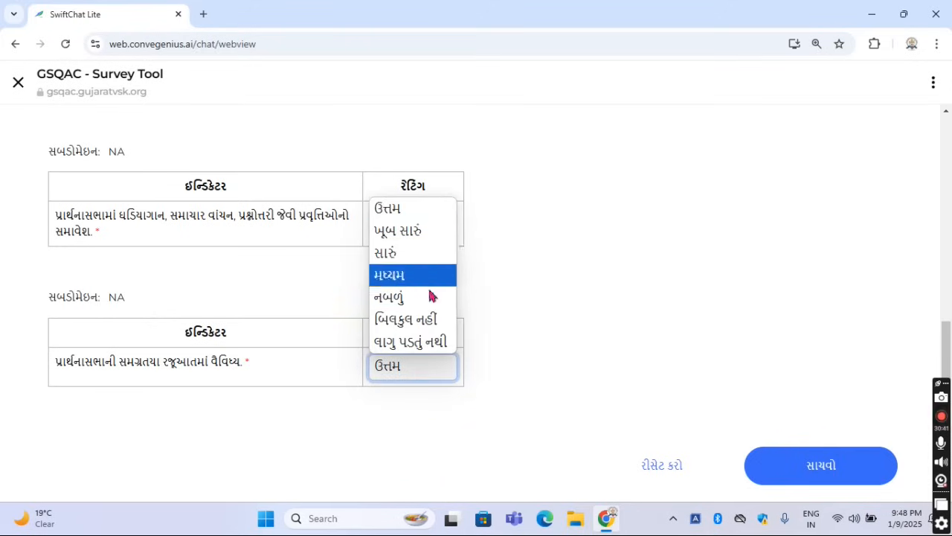
left_click(530, 325)
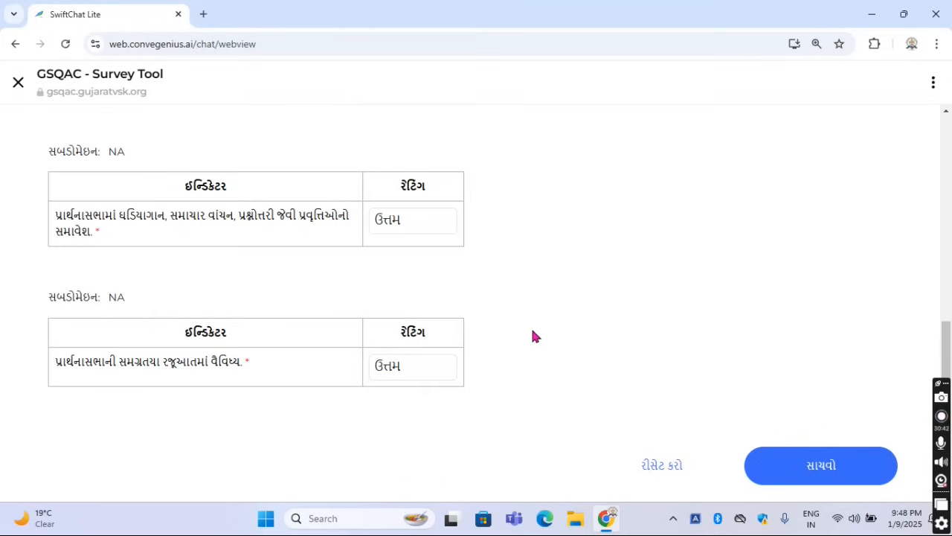
Save the responses for sub-area 3.1 પ્રાર્થનાસભા, confirm the save and return to the chat
left_click(840, 470)
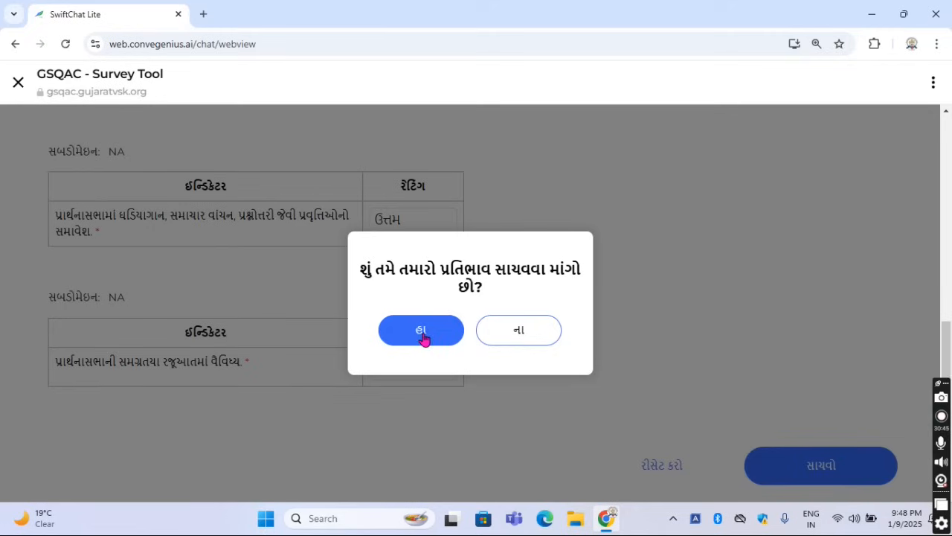
left_click(423, 336)
left_click(494, 336)
left_click(549, 354)
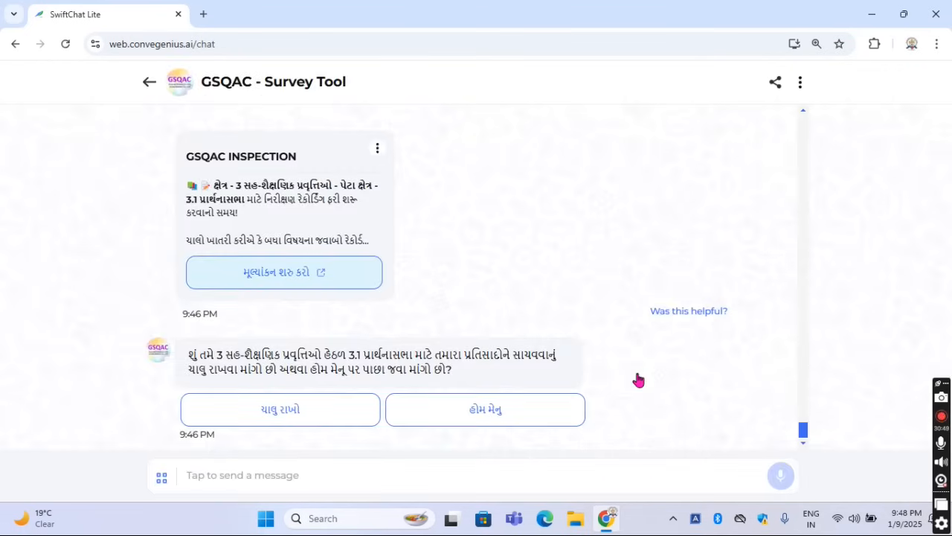
Continue from 3.1, change the sub-area to 3.2 યોગ, વ્યાયામ અને રમતગમત and start its evaluation
left_click(321, 410)
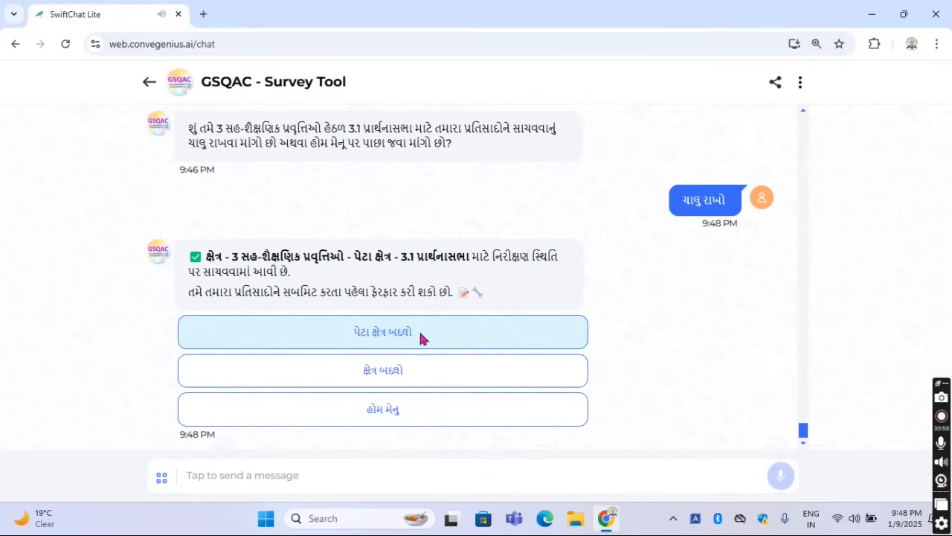
left_click(420, 336)
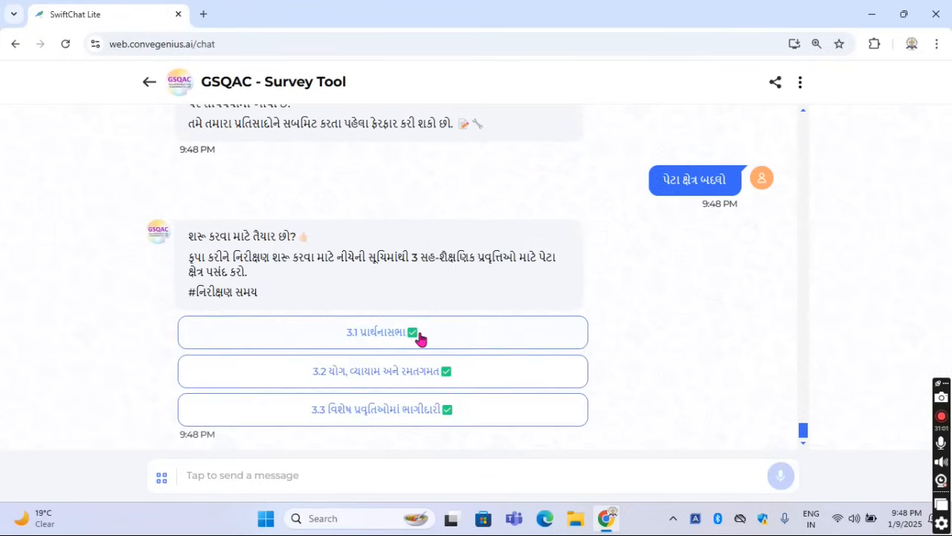
left_click(408, 379)
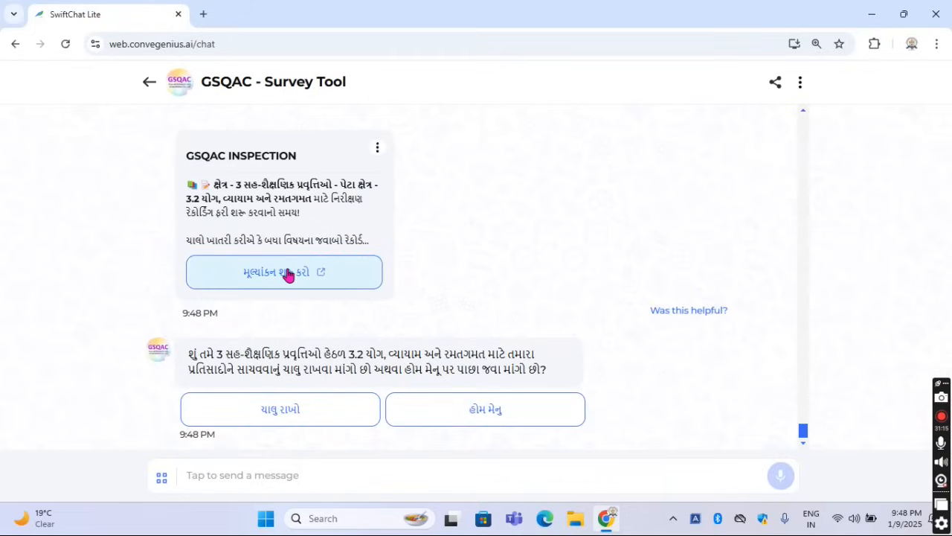
left_click(289, 273)
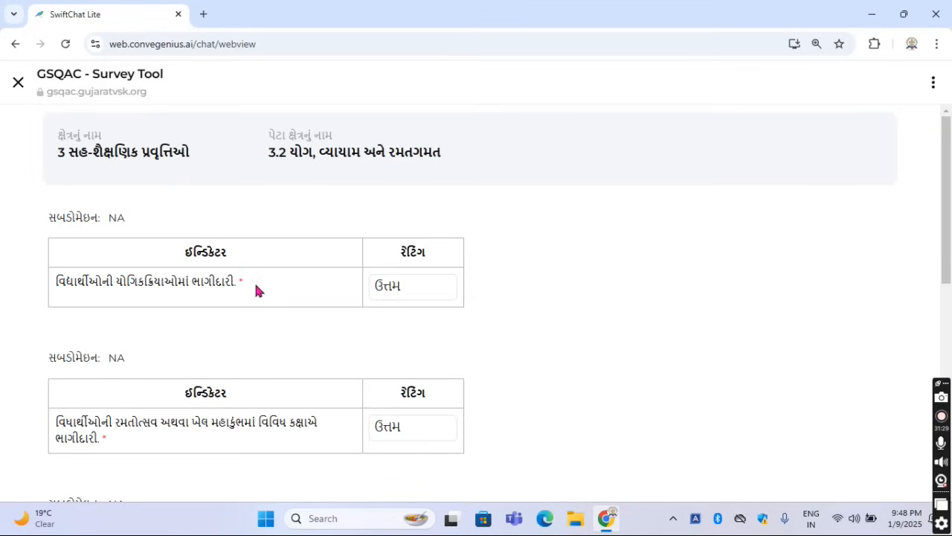
Read the first indicator of 3.2, on students' participation in yoga activities, and view its rating options
left_click_drag(53, 282, 250, 283)
left_click(287, 280)
left_click(426, 293)
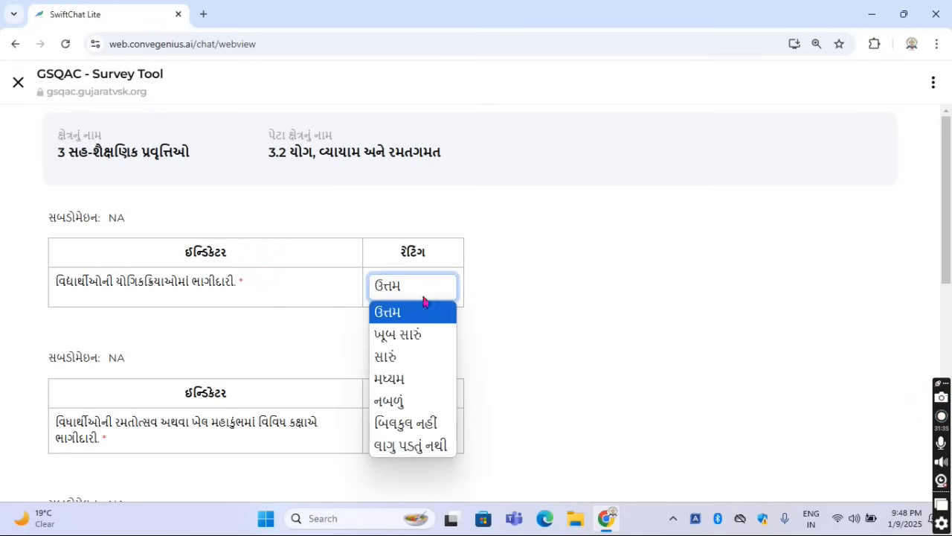
left_click(338, 352)
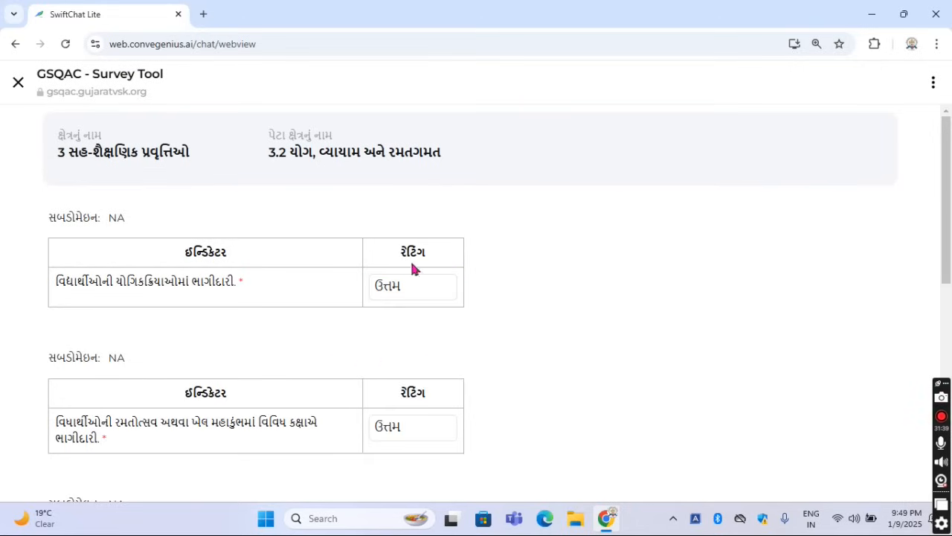
Read the second indicator of 3.2, on students' participation in રમતોત્સવ or ખેલ મહાકુંભ at various levels, and view its rating options
scroll(512, 349, "down", 2)
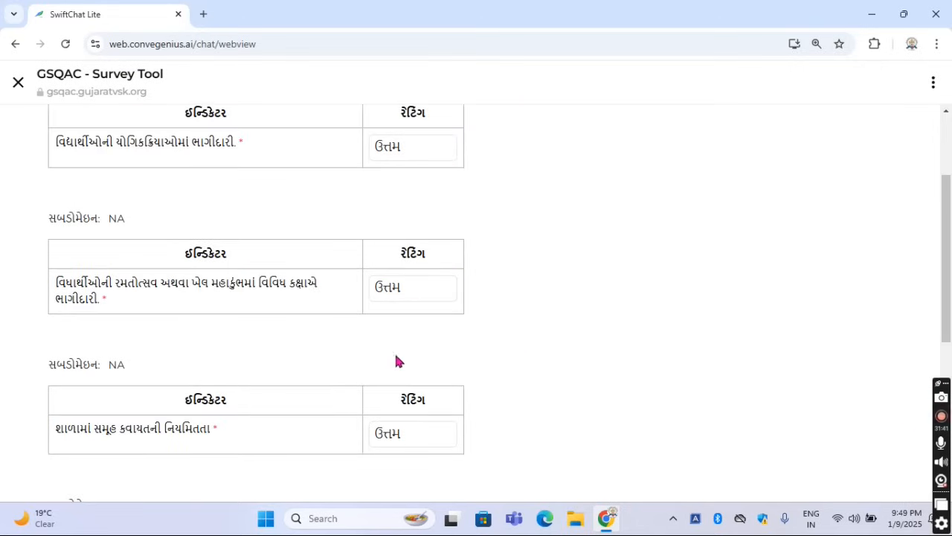
left_click_drag(55, 281, 162, 301)
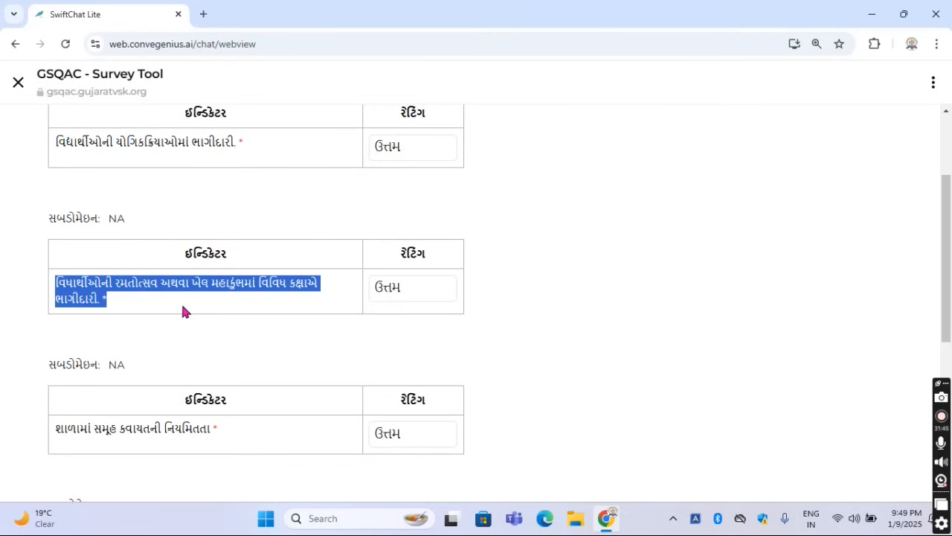
left_click(186, 306)
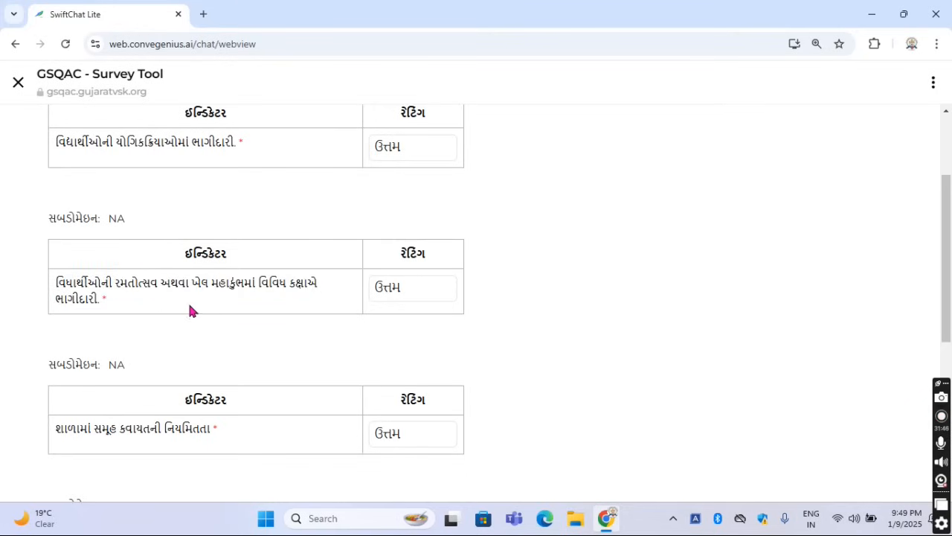
left_click(426, 291)
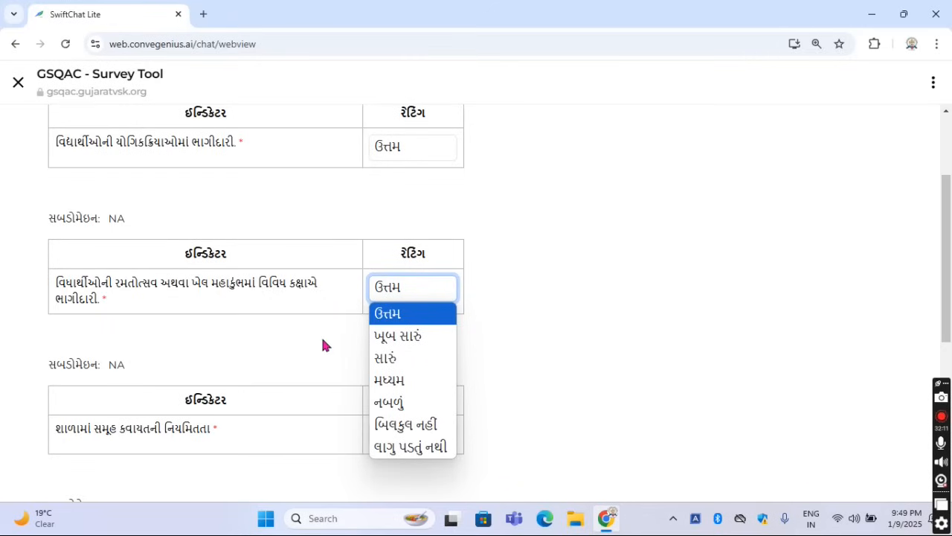
left_click(571, 345)
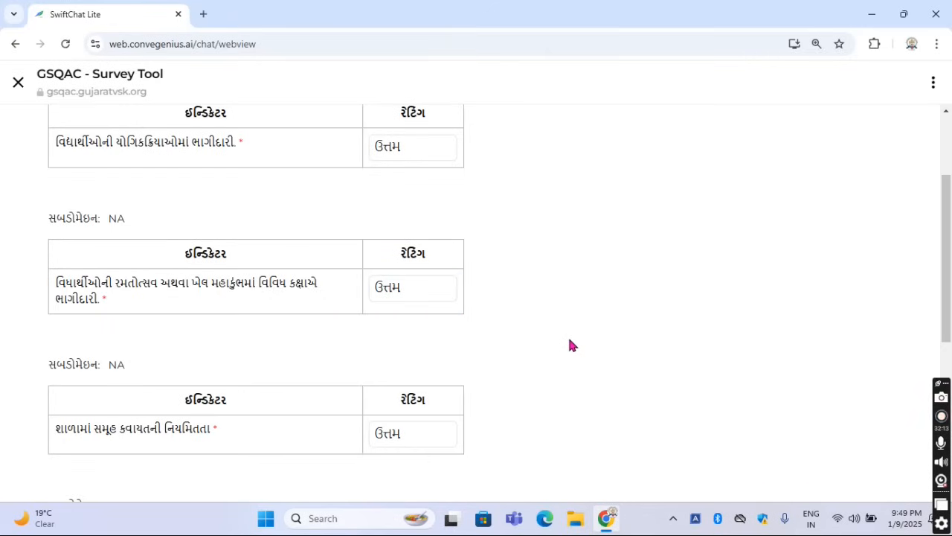
Read the third indicator of 3.2, on the regularity of group drill in the school, and view its rating options
scroll(569, 345, "down", 2)
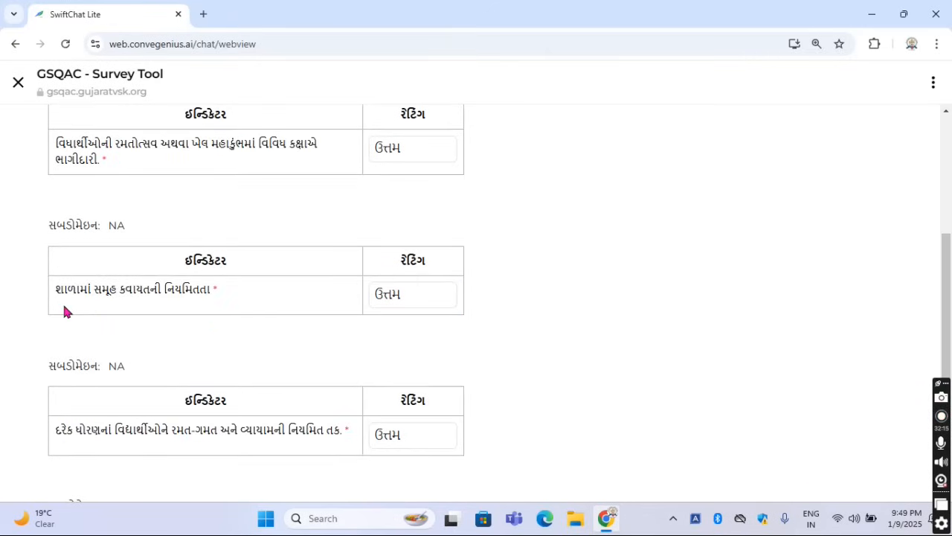
left_click_drag(55, 293, 213, 291)
left_click(251, 296)
left_click(455, 296)
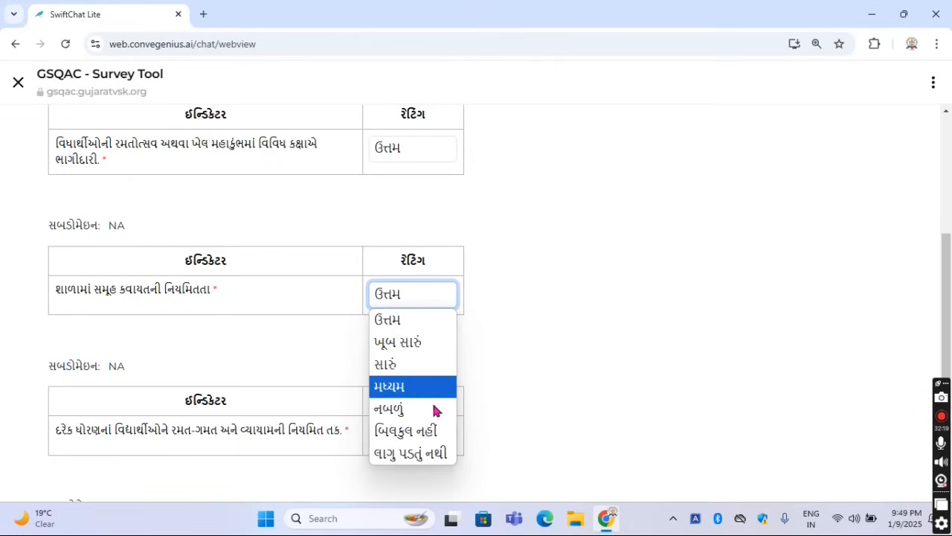
left_click(521, 357)
Read the last two indicators of 3.2, on regular sports and exercise opportunities for every grade and girls' proportionate participation in sports
scroll(290, 357, "down", 3)
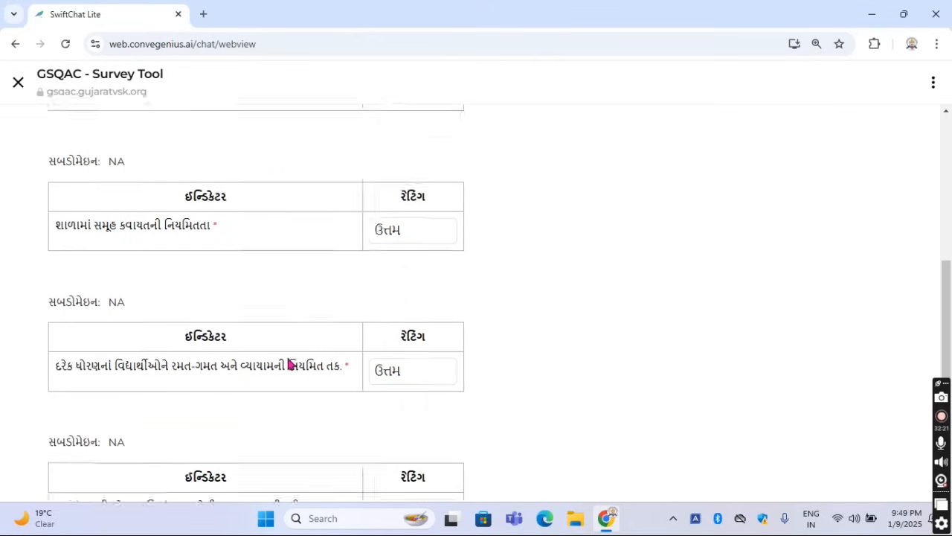
left_click_drag(59, 221, 349, 251)
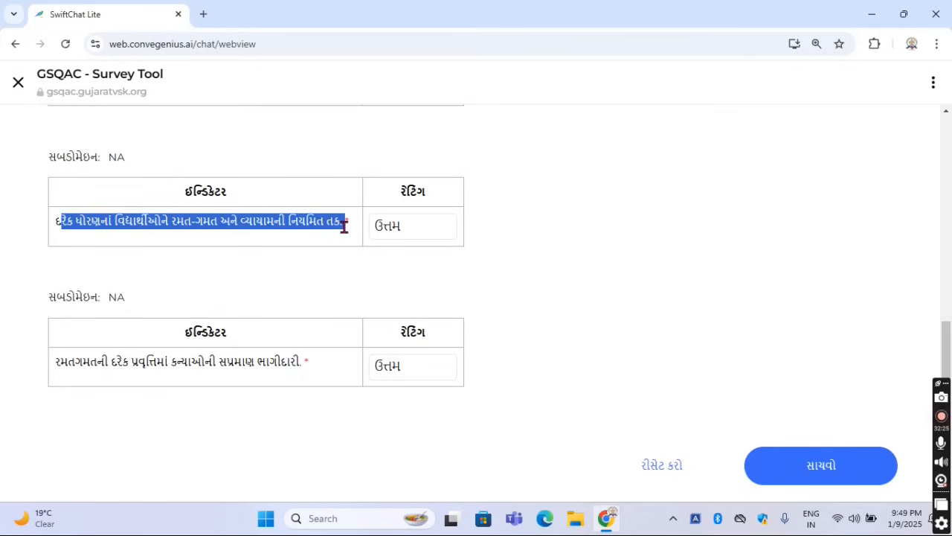
left_click(349, 249)
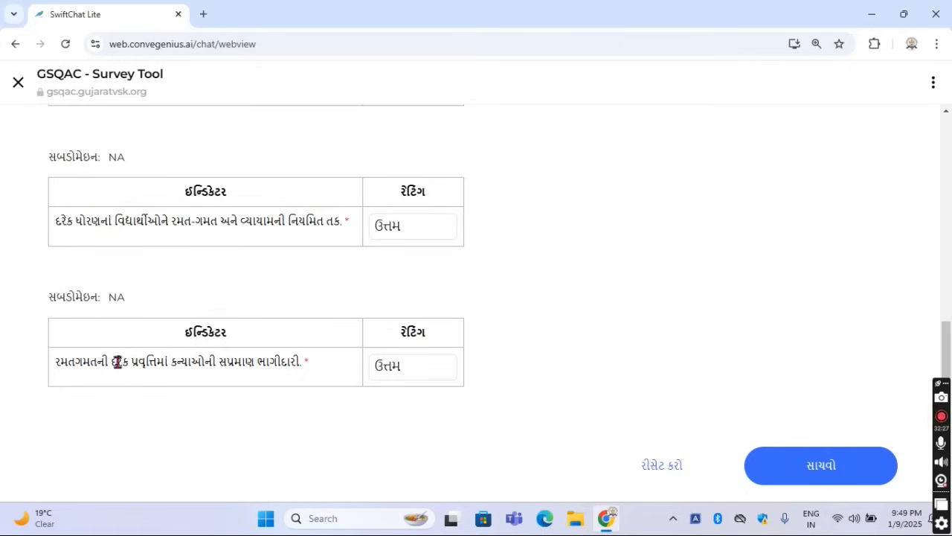
left_click_drag(56, 365, 332, 373)
left_click(329, 369)
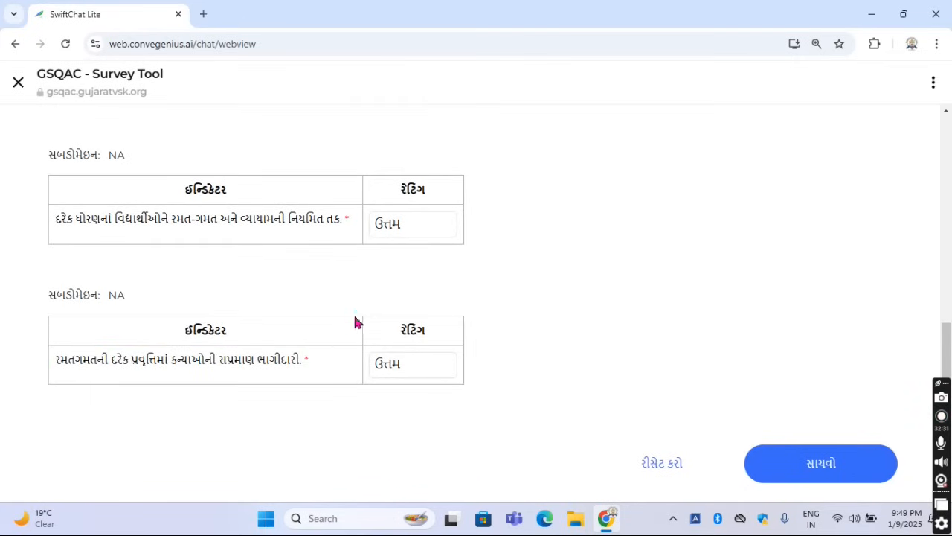
Save the responses for sub-area 3.2 યોગ, વ્યાયામ અને રમતગમત, confirm the save and return to the chat
left_click(844, 463)
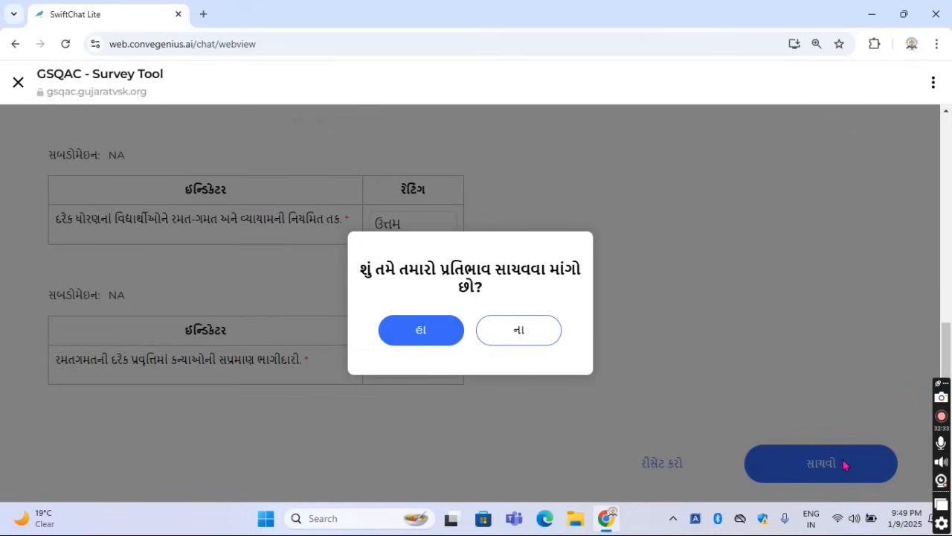
left_click(419, 332)
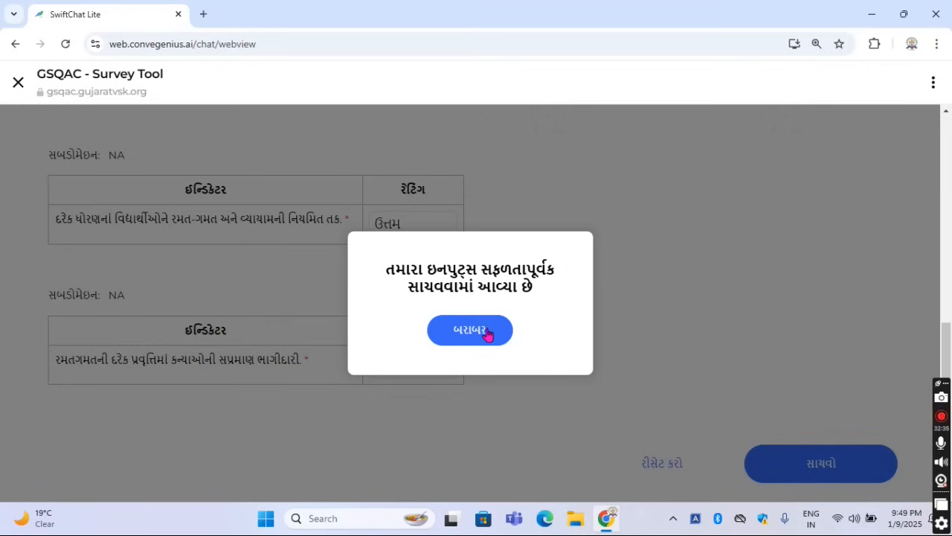
left_click(488, 336)
left_click(539, 346)
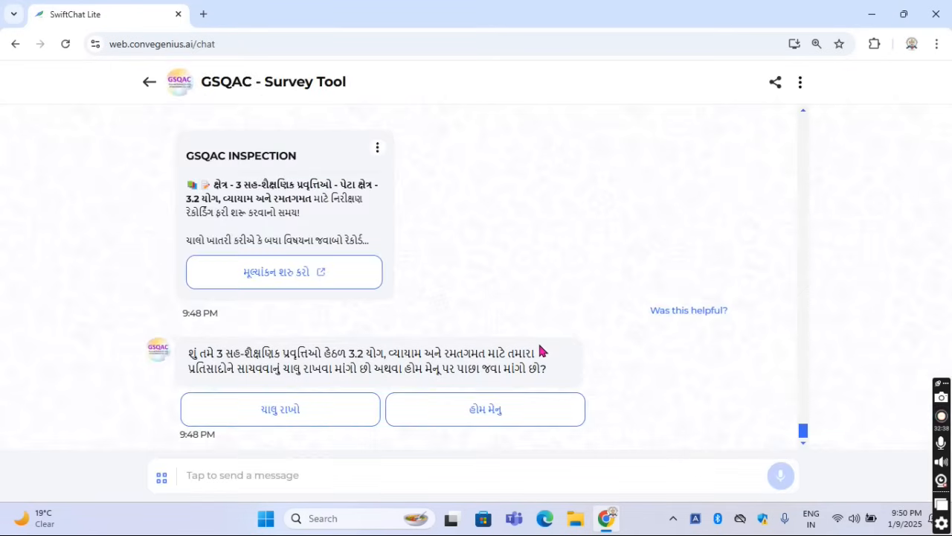
Continue from 3.2 and change the sub-area to 3.3 વિશેષ પ્રવૃતિઓમાં ભાગીદારી
left_click(279, 409)
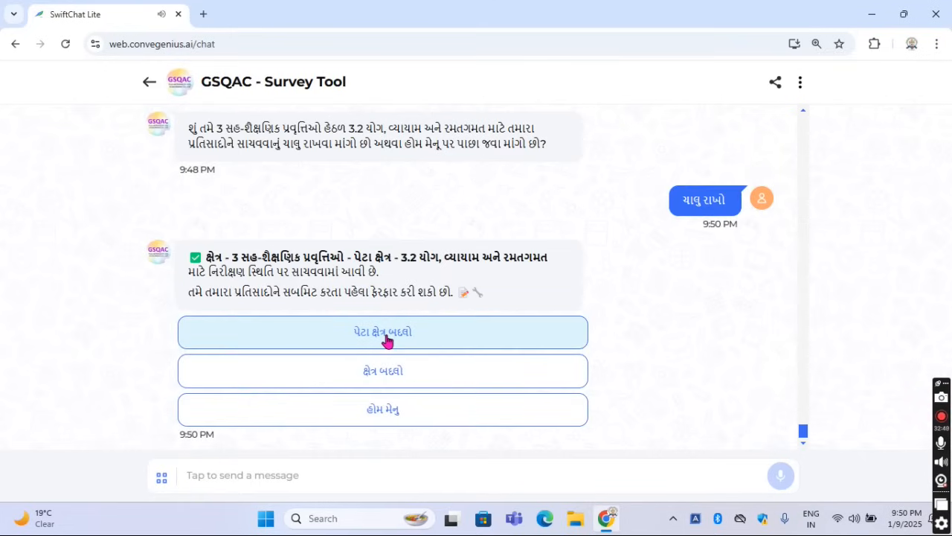
left_click(386, 337)
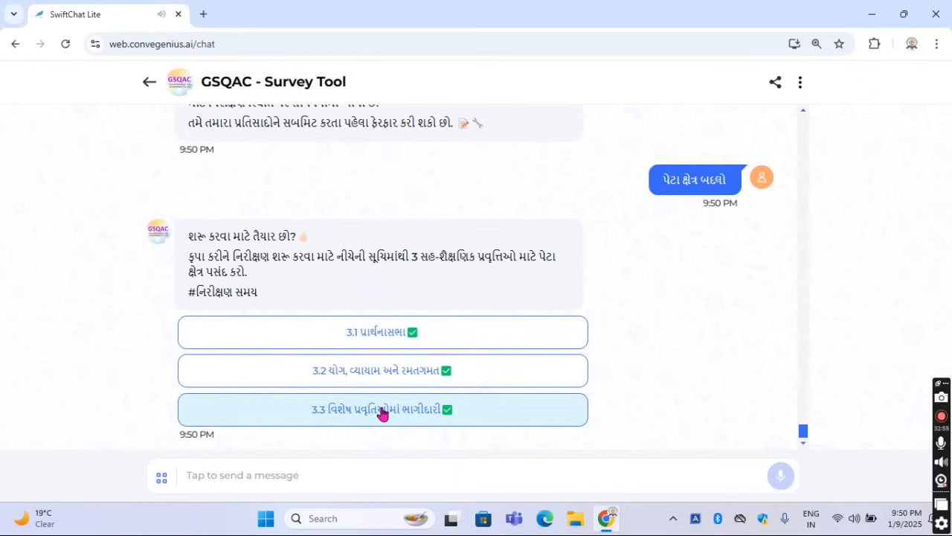
left_click(383, 411)
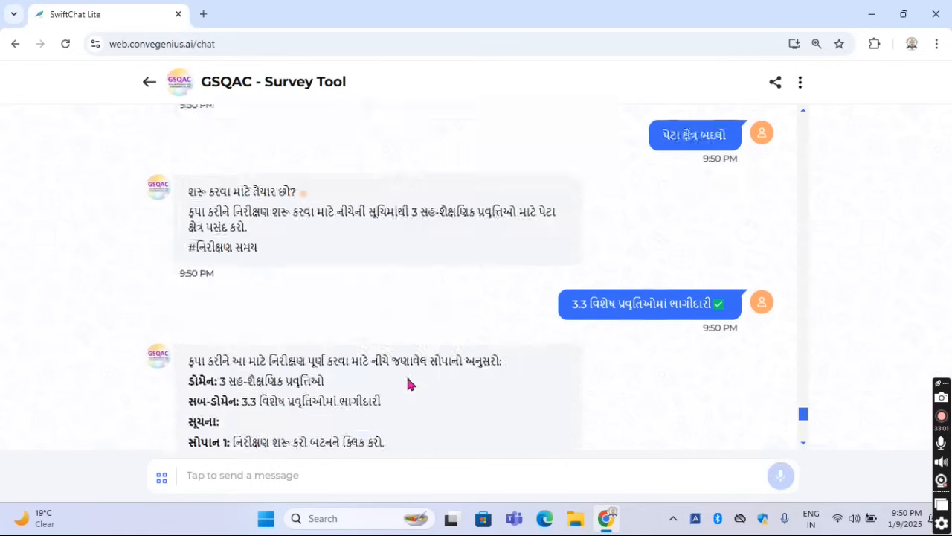
Start the 3.3 evaluation and view the rating options for the first indicator, on students' participation in maths-science exhibitions at various levels
left_click(288, 279)
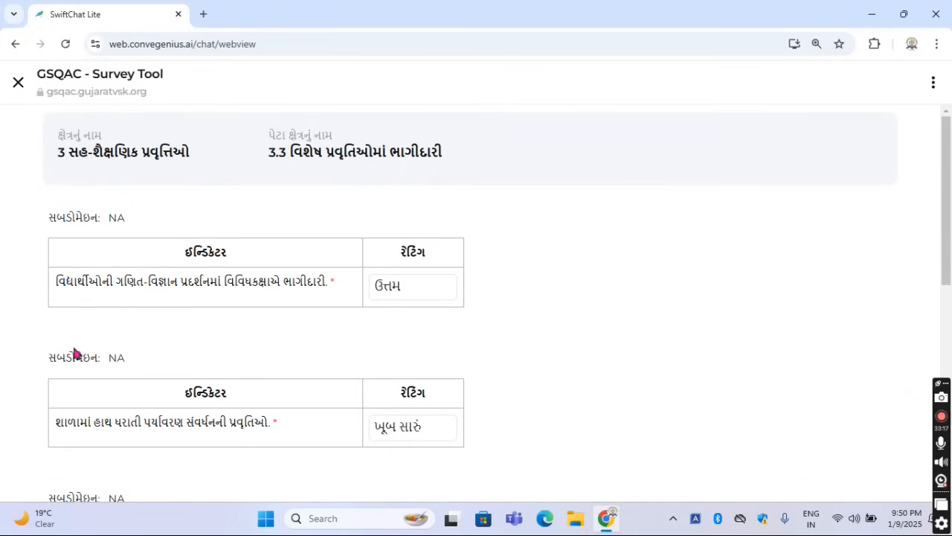
scroll(188, 337, "down", 2)
scroll(188, 337, "up", 2)
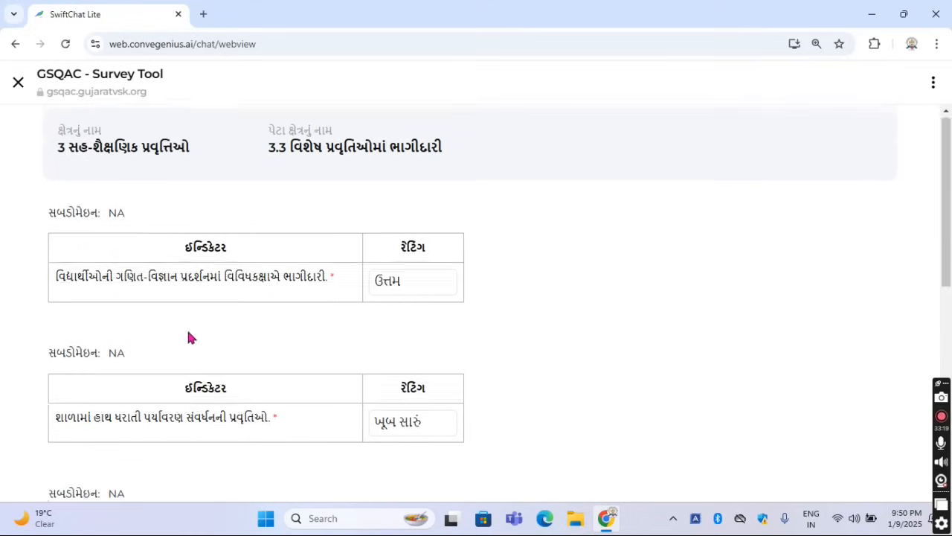
left_click(402, 286)
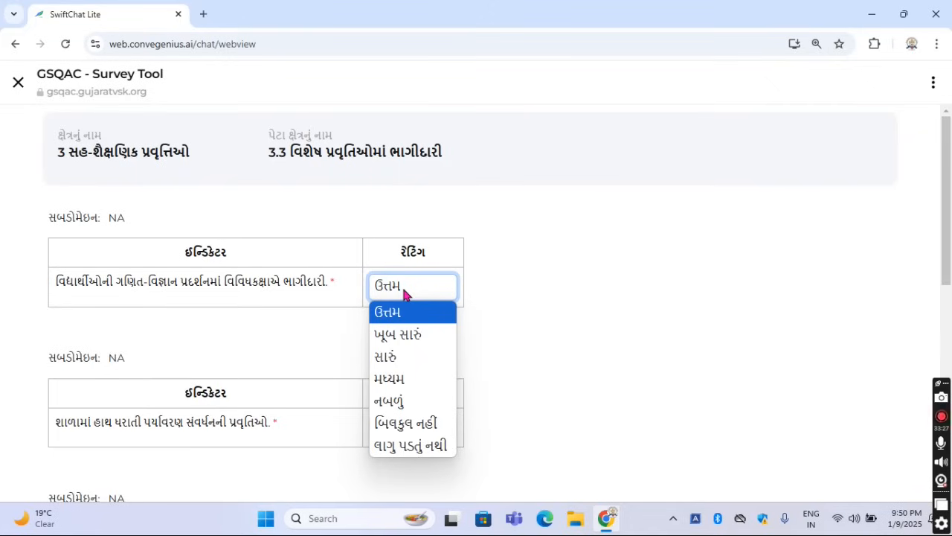
left_click(500, 293)
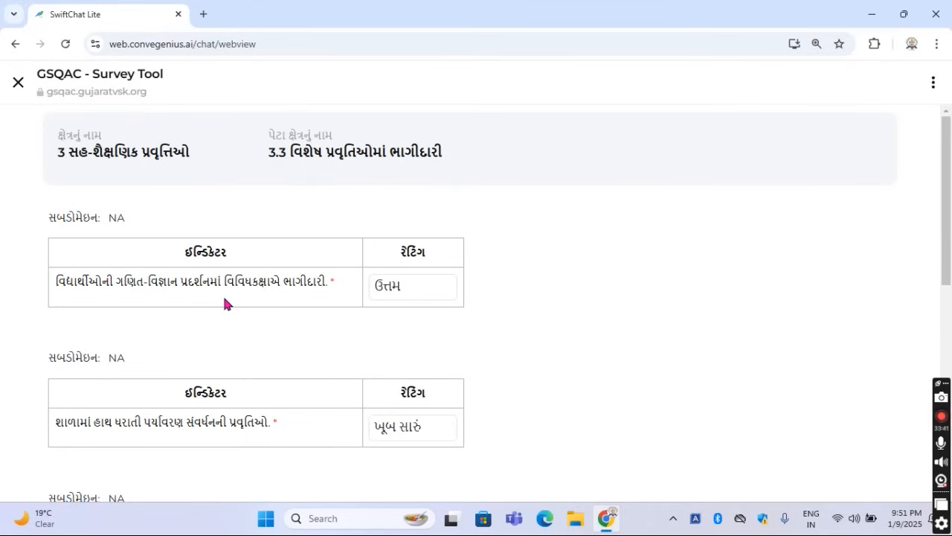
left_click(405, 291)
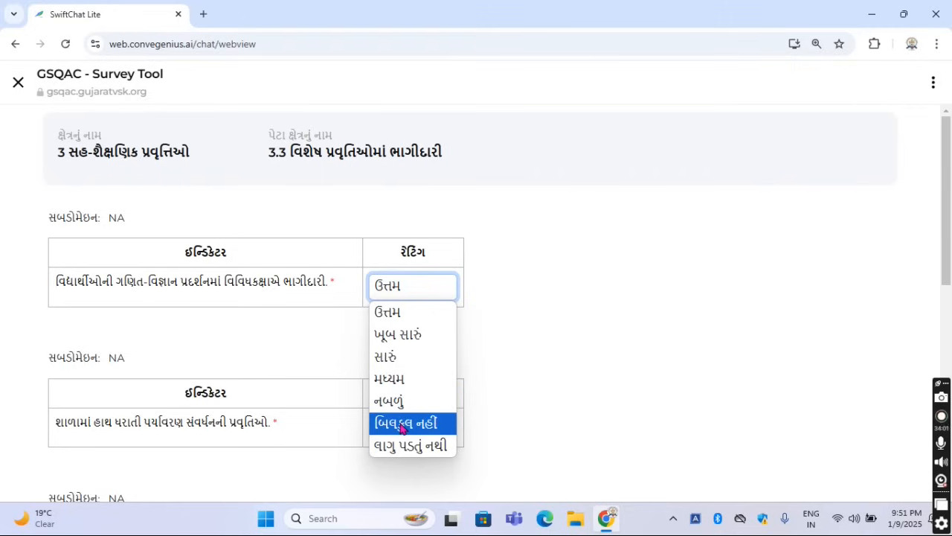
left_click(494, 409)
Read the second indicator of 3.3, on environmental conservation activities in the school, and set its rating to ખૂબ સારું
scroll(495, 470, "down", 2)
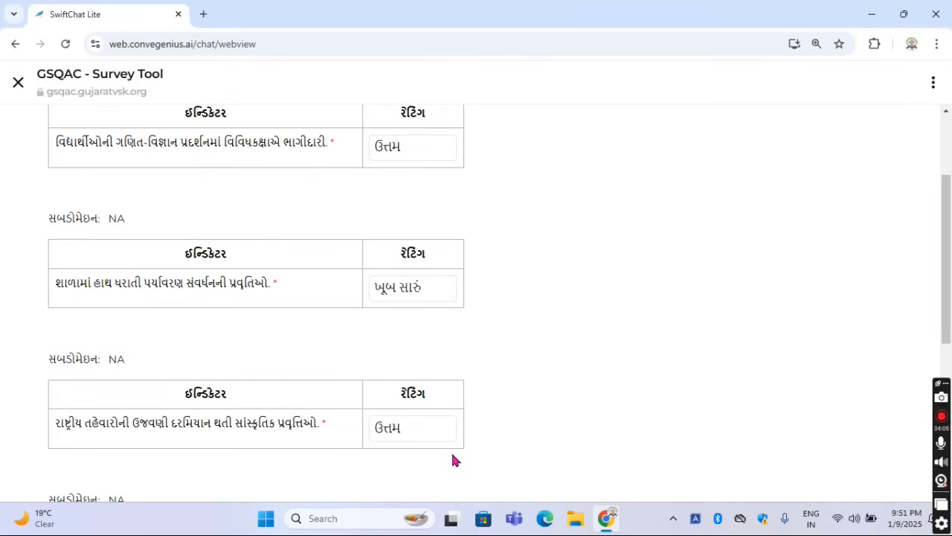
double_click(103, 282)
left_click_drag(58, 285, 279, 284)
left_click(408, 301)
left_click(409, 295)
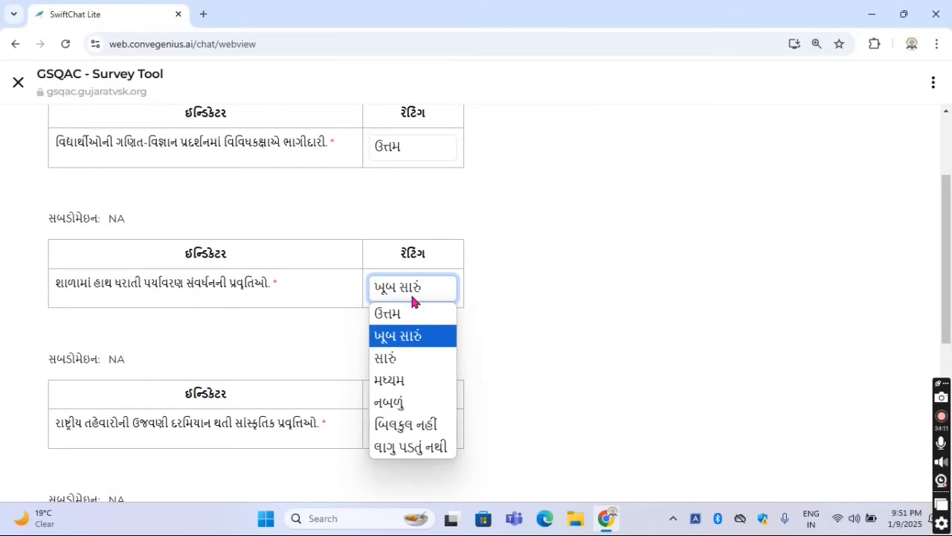
left_click(402, 337)
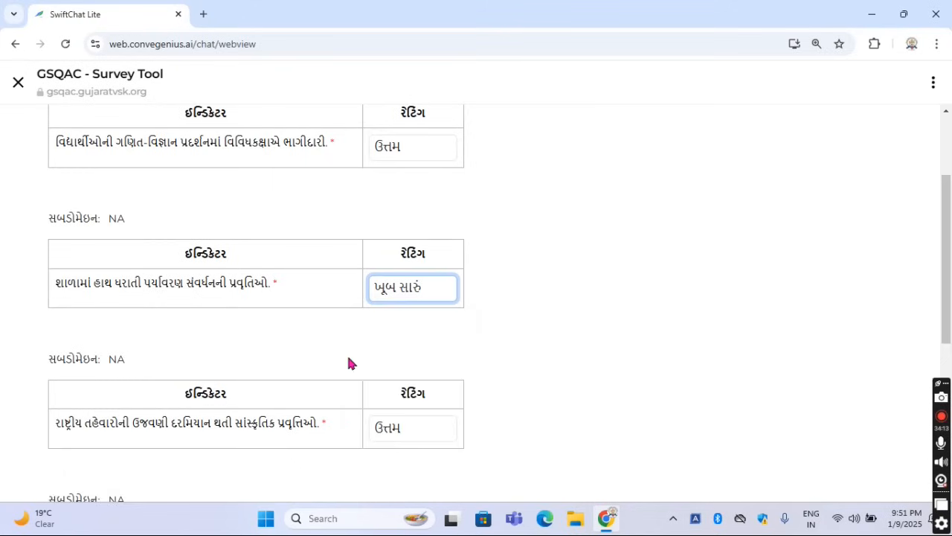
Set the rating of the third indicator of 3.3, on cultural activities during national festival celebrations, to ઉત્તમ
scroll(312, 357, "down", 1)
scroll(302, 368, "down", 2)
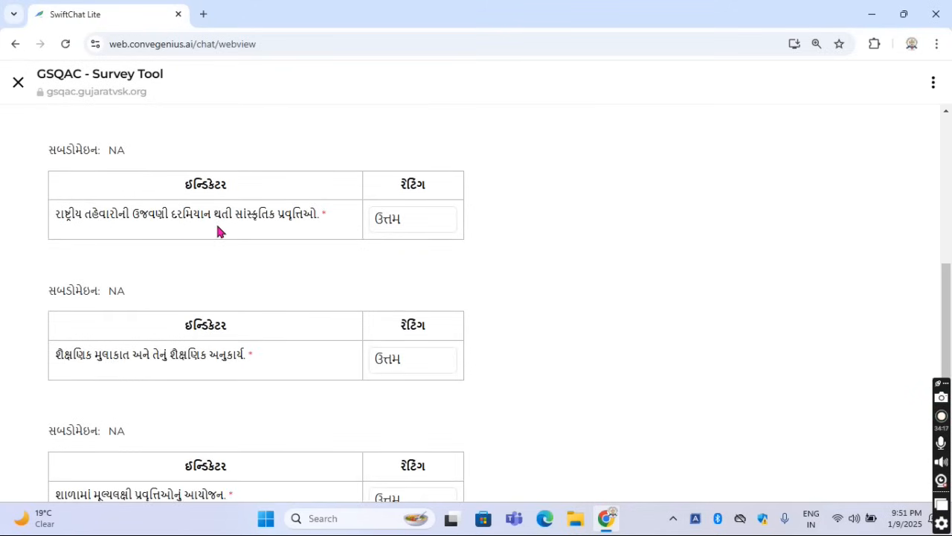
left_click(407, 226)
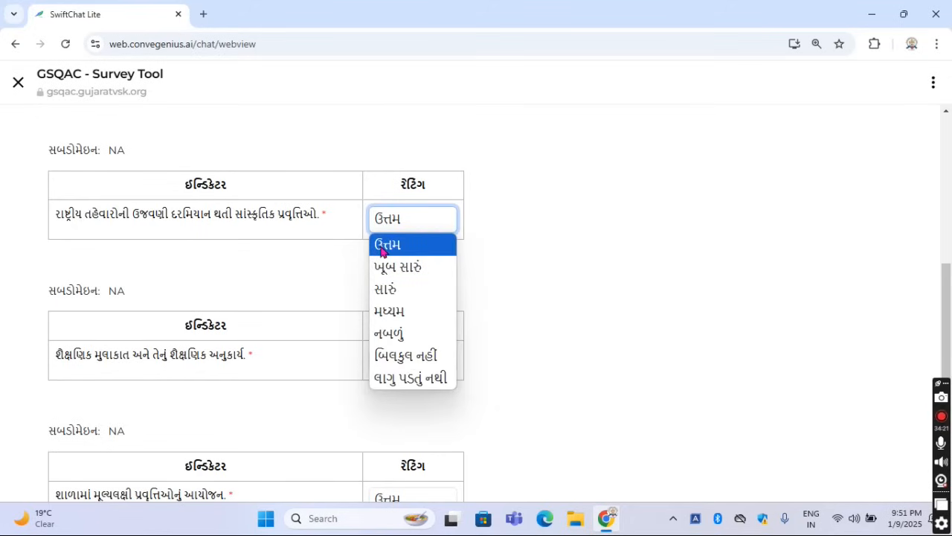
left_click(381, 247)
Read the fourth indicator of 3.3, on educational visits and their academic follow-up work, and view its rating options
left_click_drag(56, 355, 274, 366)
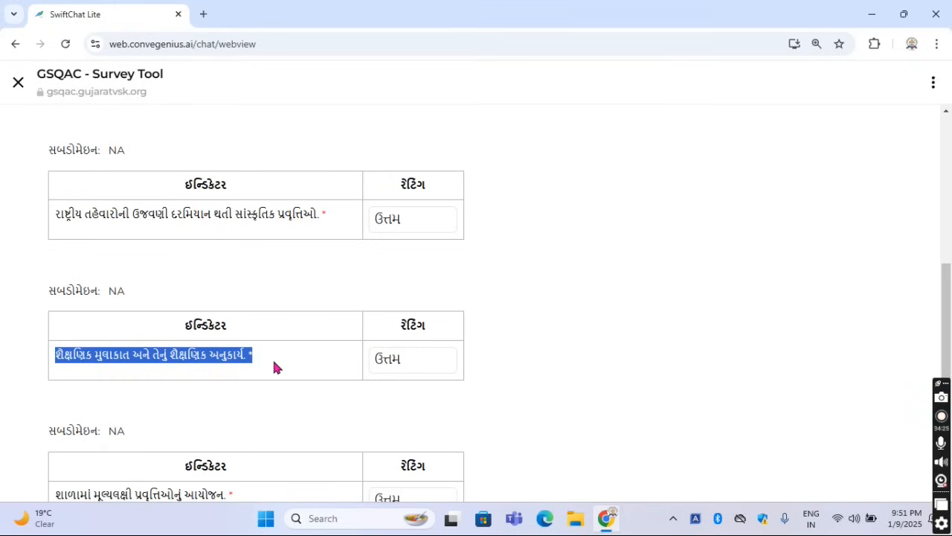
left_click(276, 361)
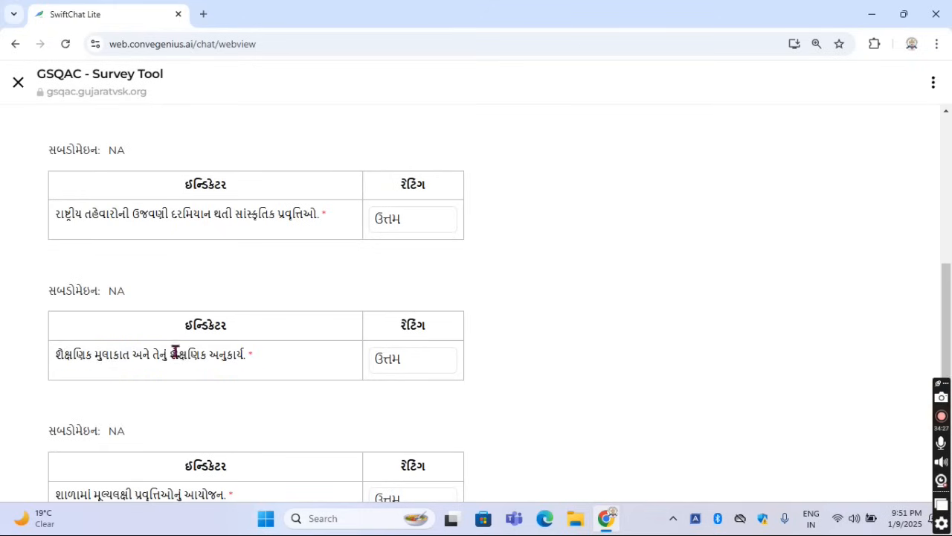
left_click_drag(172, 356, 261, 363)
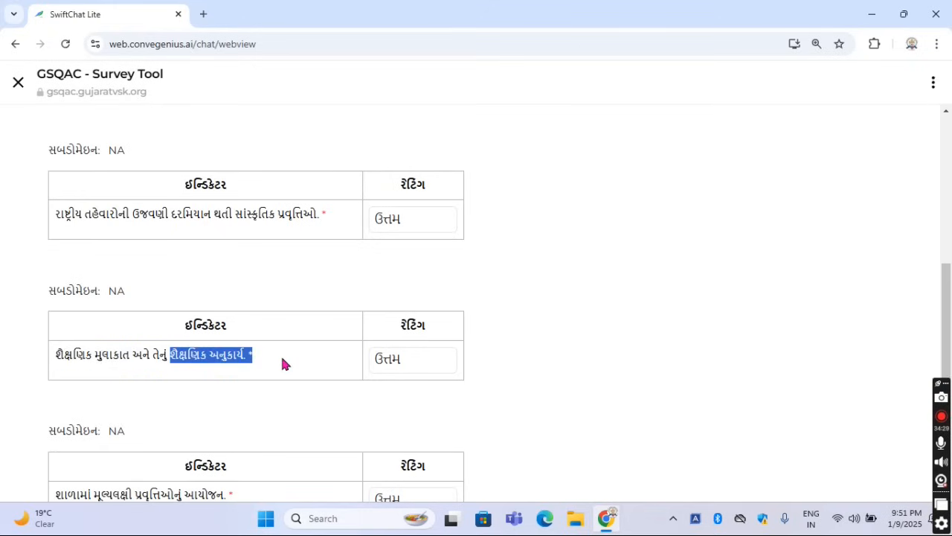
left_click(285, 363)
left_click(413, 370)
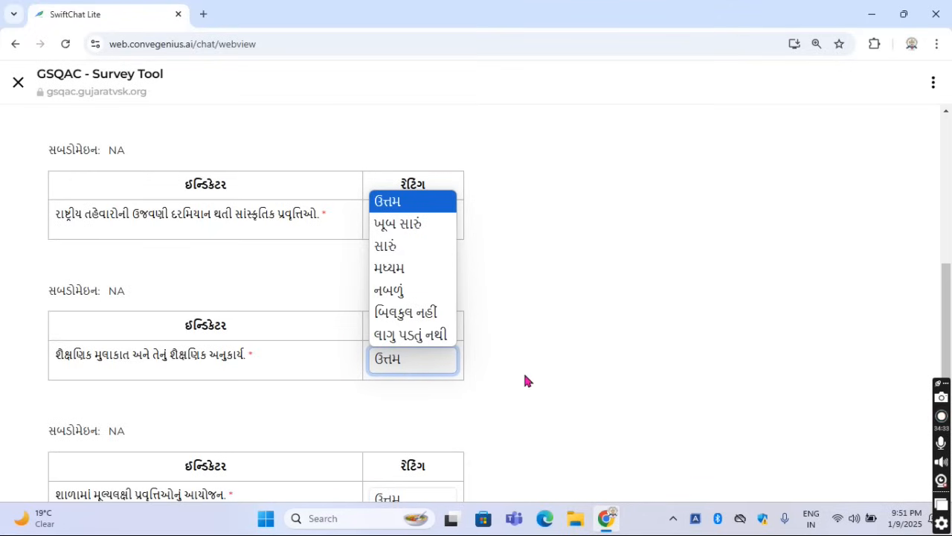
left_click(457, 417)
Read the last indicator of 3.3, on organising value-oriented activities in the school, and view its rating options
scroll(456, 420, "down", 2)
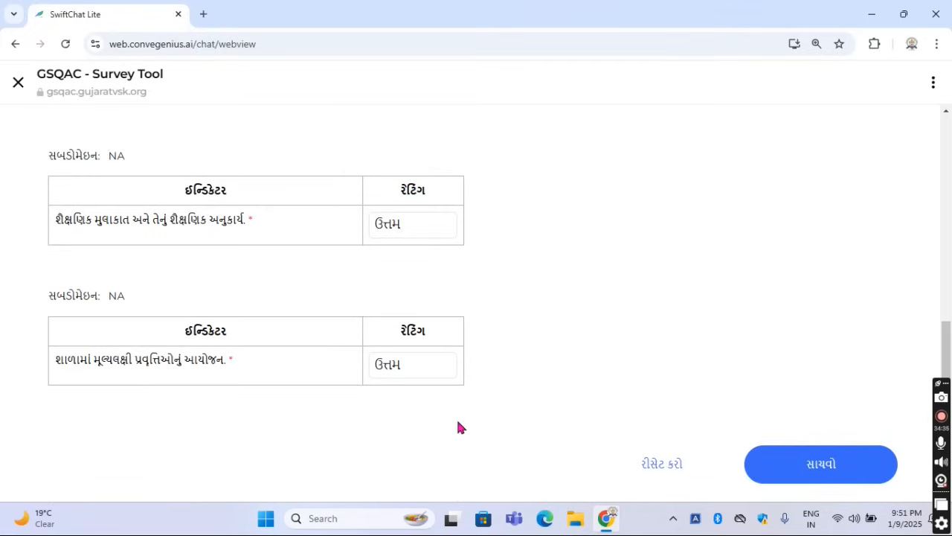
left_click_drag(56, 360, 234, 358)
left_click(276, 367)
left_click_drag(94, 361, 210, 372)
left_click(238, 364)
left_click(431, 363)
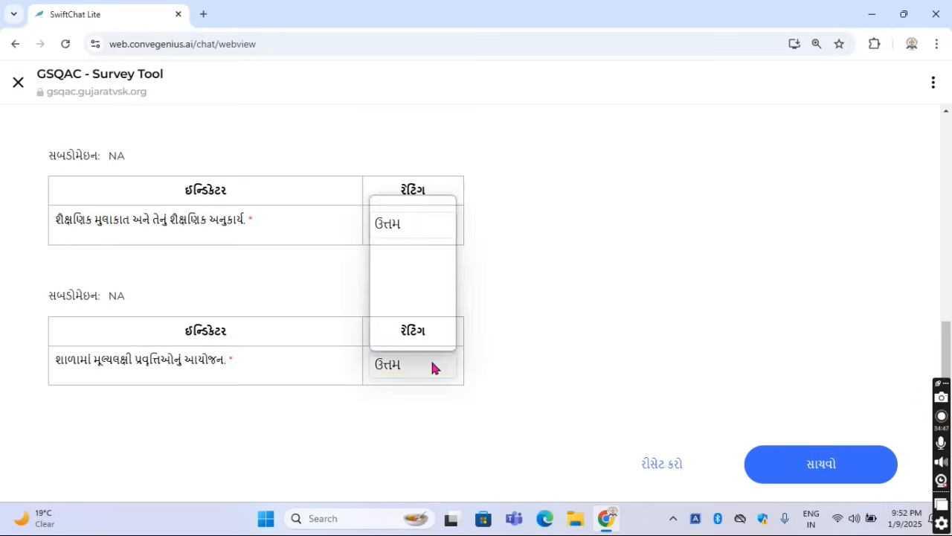
left_click(540, 351)
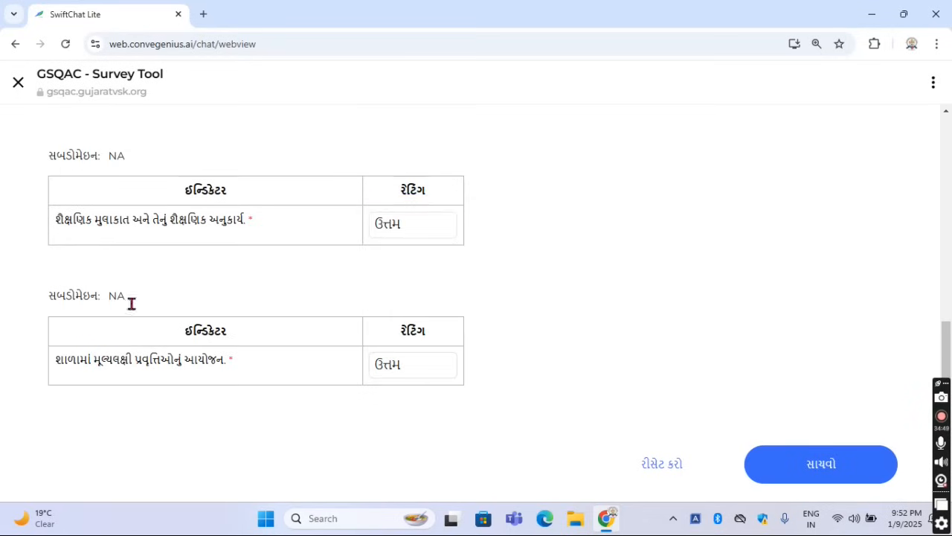
Save the responses for sub-area 3.3 વિશેષ પ્રવૃતિઓમાં ભાગીદારી, confirm the save, close the form and continue in the chat
left_click(836, 465)
left_click(424, 329)
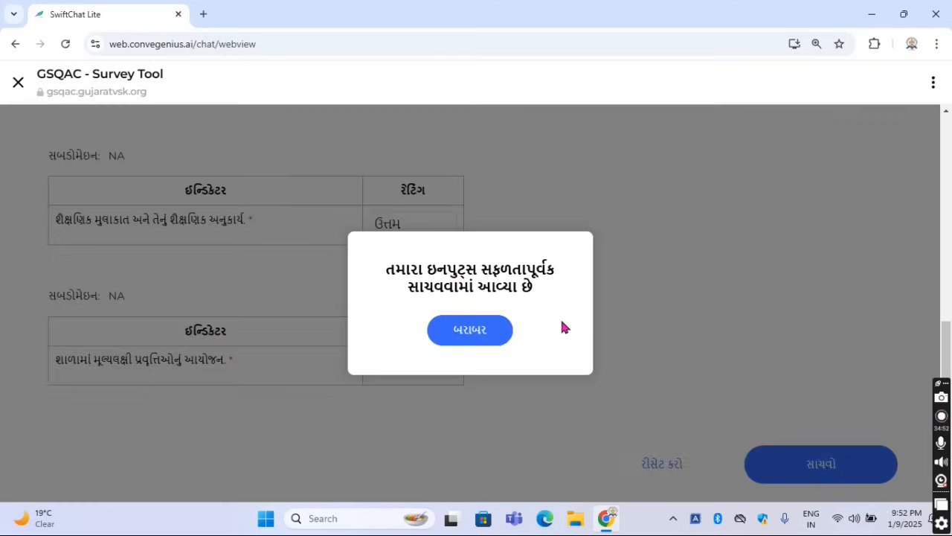
left_click(500, 331)
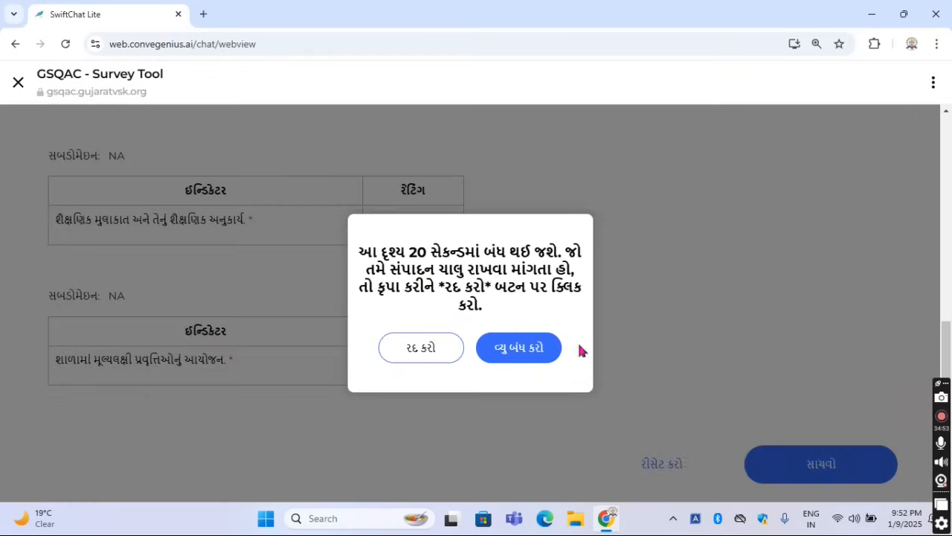
left_click(540, 358)
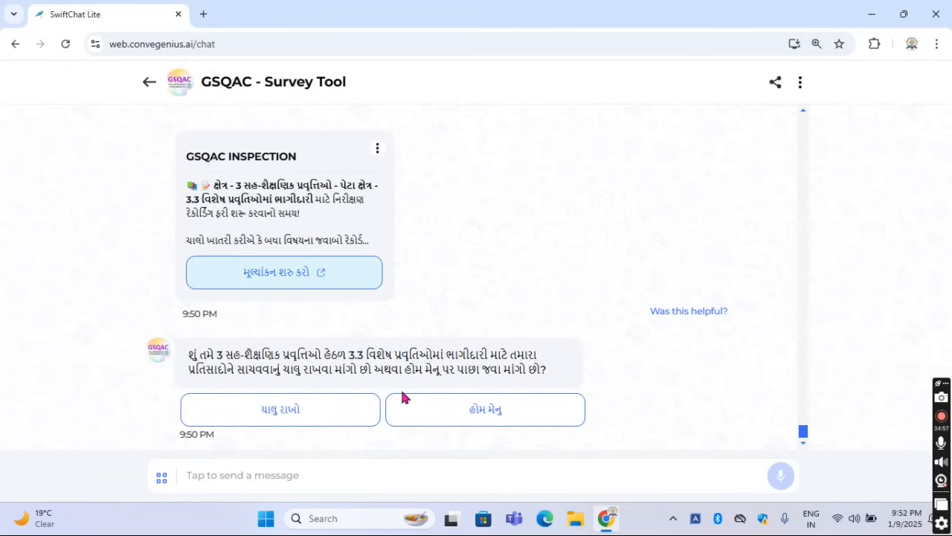
left_click(315, 412)
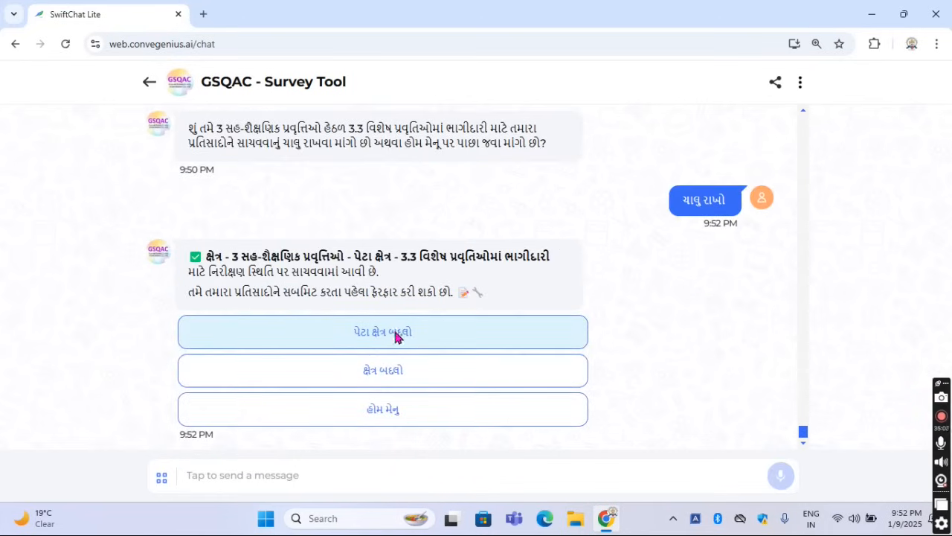
Select sub-area 3.3 વિશેષ પ્રવૃતિઓમાં ભાગીદારી again from the area 3 list and continue without starting its evaluation
left_click(395, 337)
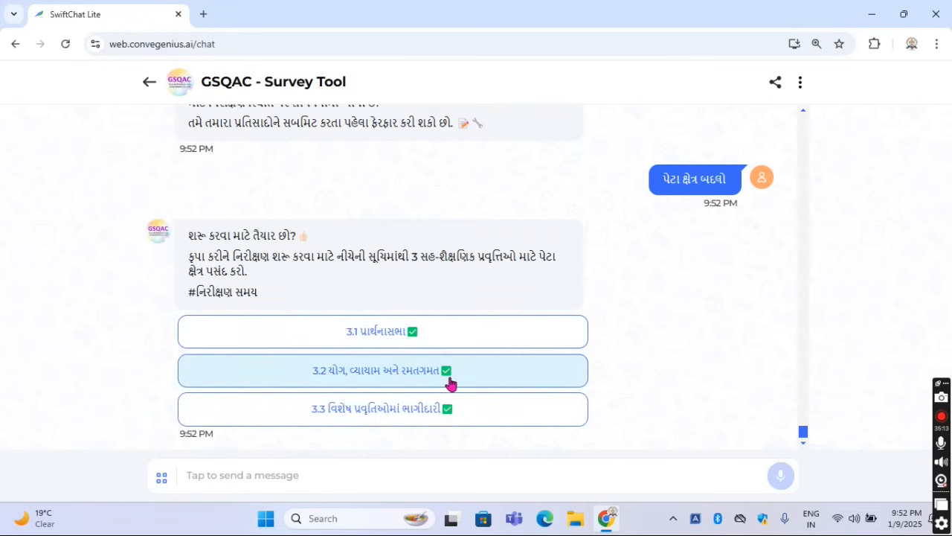
left_click(422, 416)
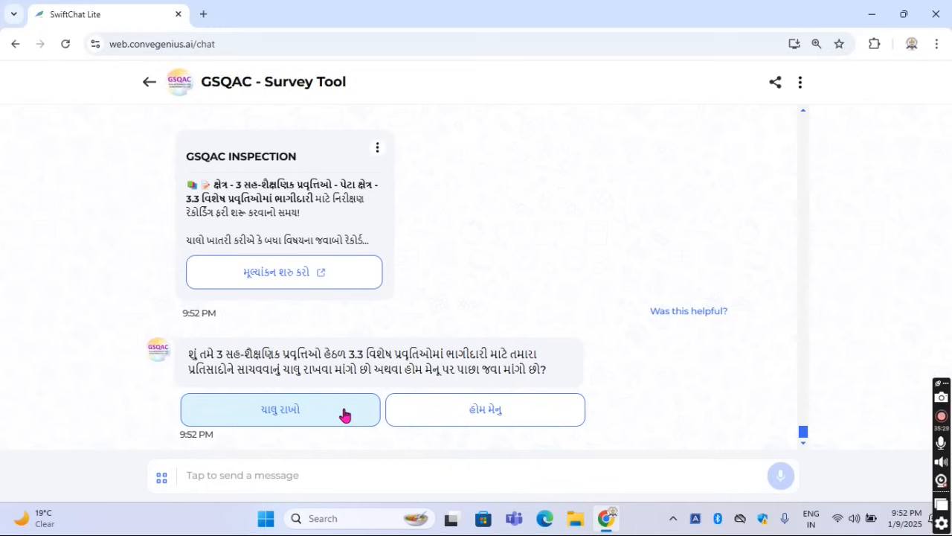
left_click(345, 415)
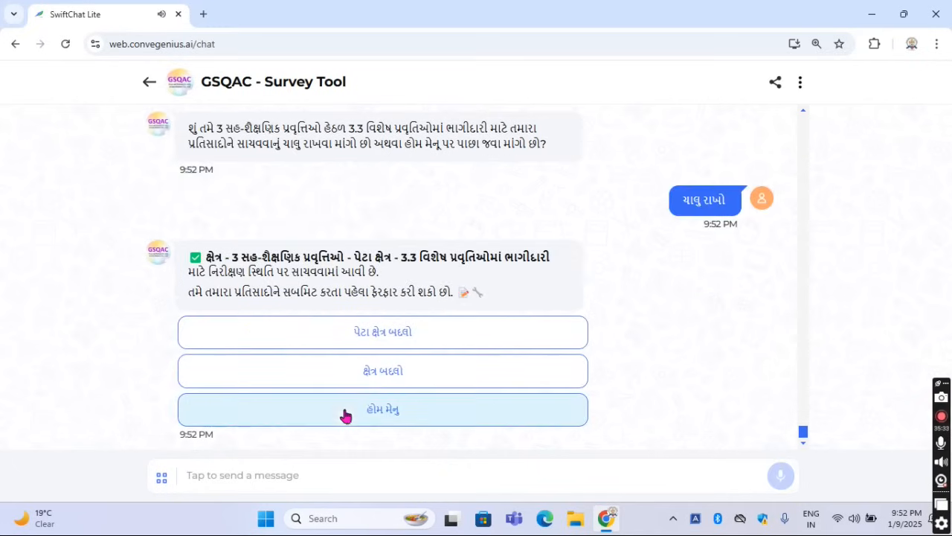
Change the area to 4 સંસાધનો અને તેનો ઉપયોગ and start the evaluation of sub-area 4.1 શાળા પુસ્તકાલયનો ઉપયોગ
left_click(376, 376)
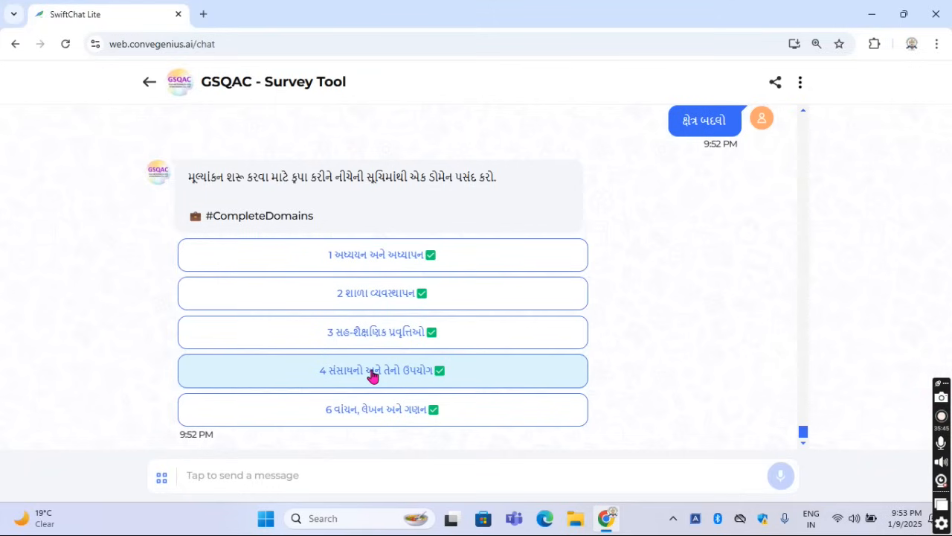
left_click(372, 375)
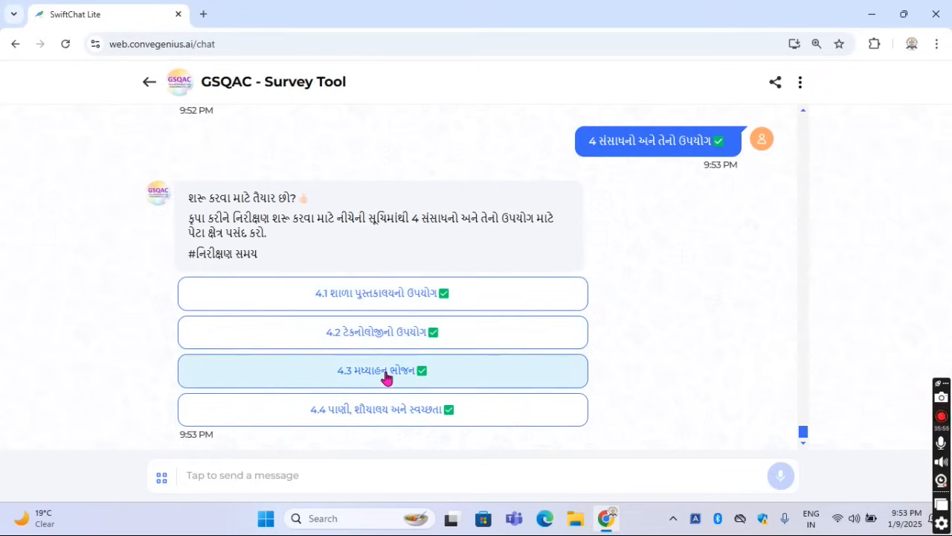
left_click(374, 297)
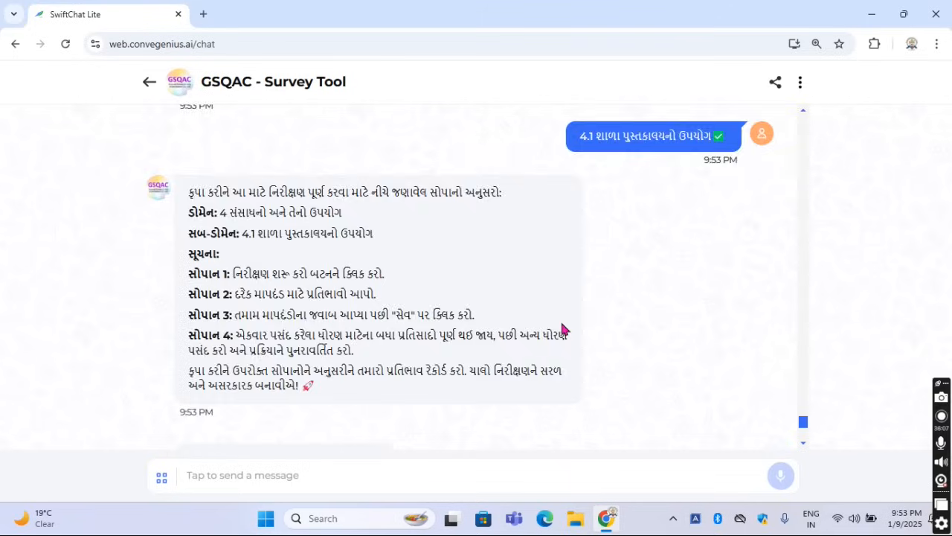
left_click(279, 276)
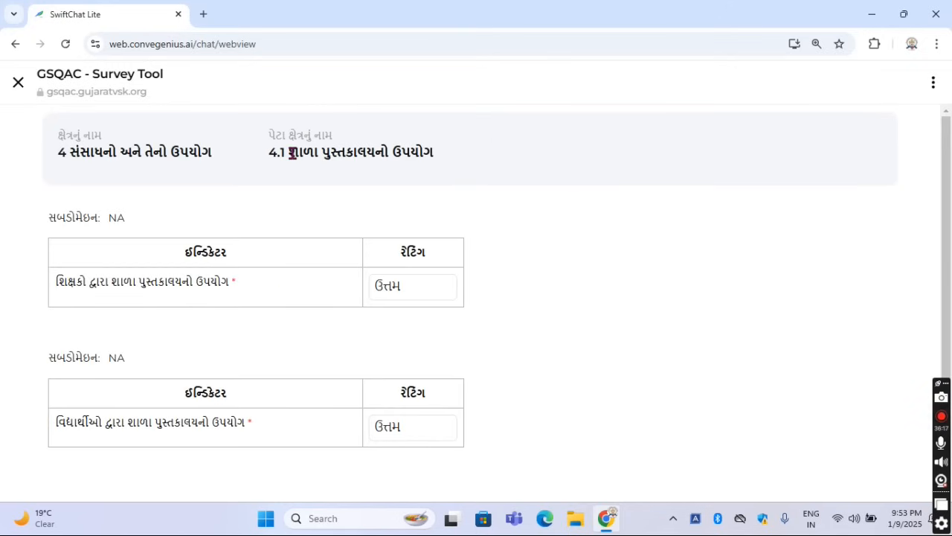
Read the first indicator of 4.1, on teachers' use of the school library, and view its rating options
left_click_drag(292, 152, 426, 169)
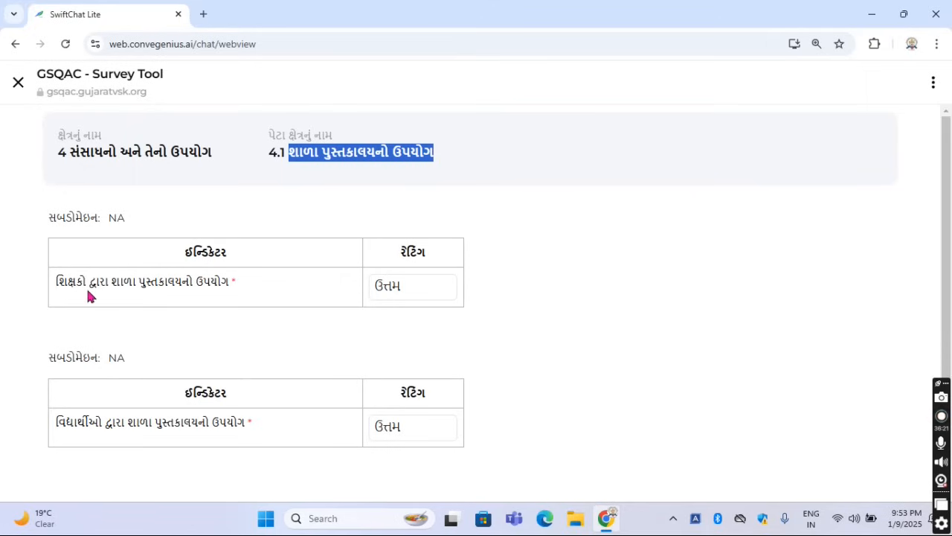
left_click_drag(57, 282, 239, 285)
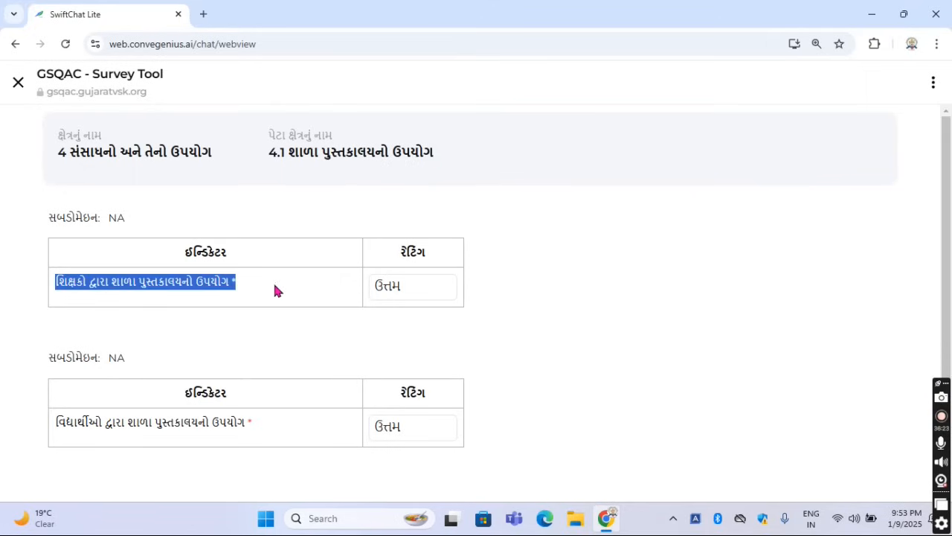
left_click(275, 290)
left_click(411, 290)
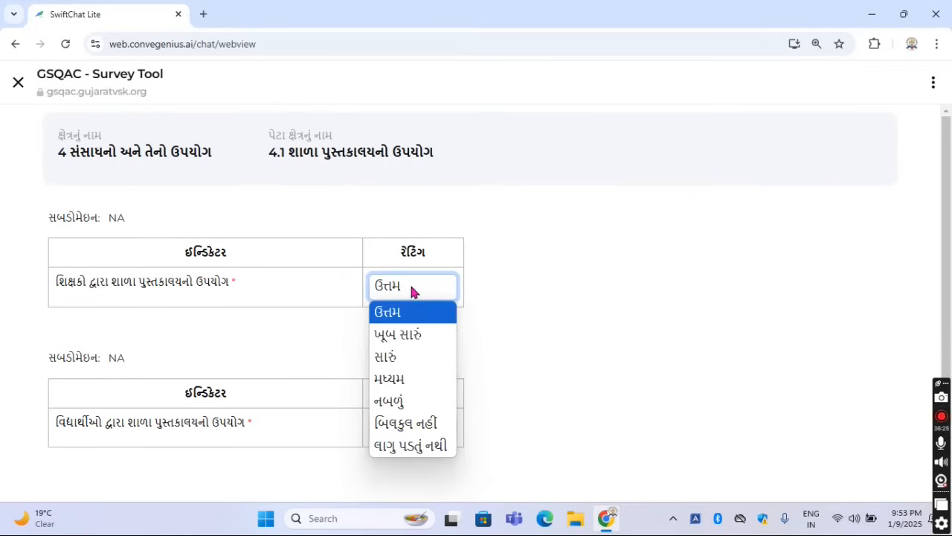
left_click(332, 314)
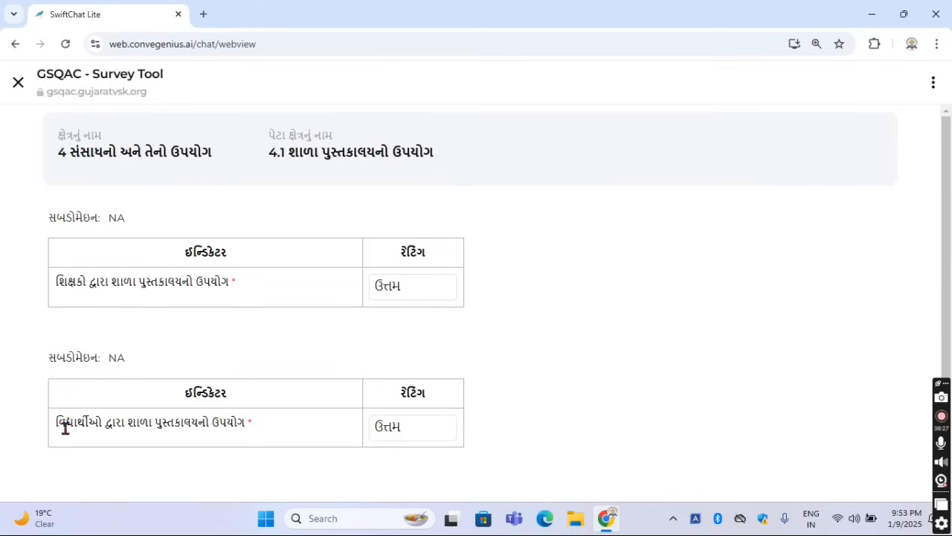
Read the second indicator of 4.1, on students' use of the school library, and view its rating options
left_click_drag(55, 424, 269, 439)
left_click(272, 439)
left_click(410, 428)
left_click(609, 419)
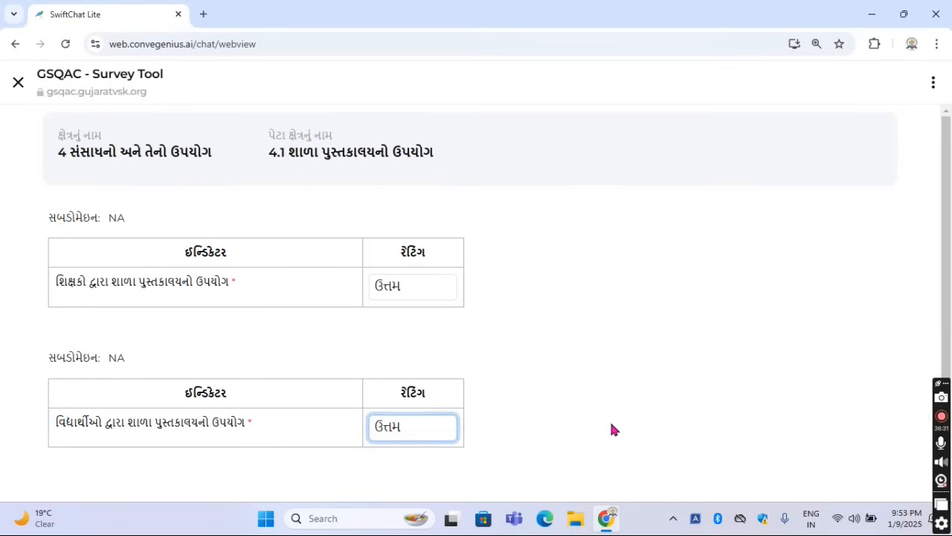
Save the responses for sub-area 4.1 શાળા પુસ્તકાલયનો ઉપયોગ, confirm the save and return to the chat
scroll(609, 419, "down", 1)
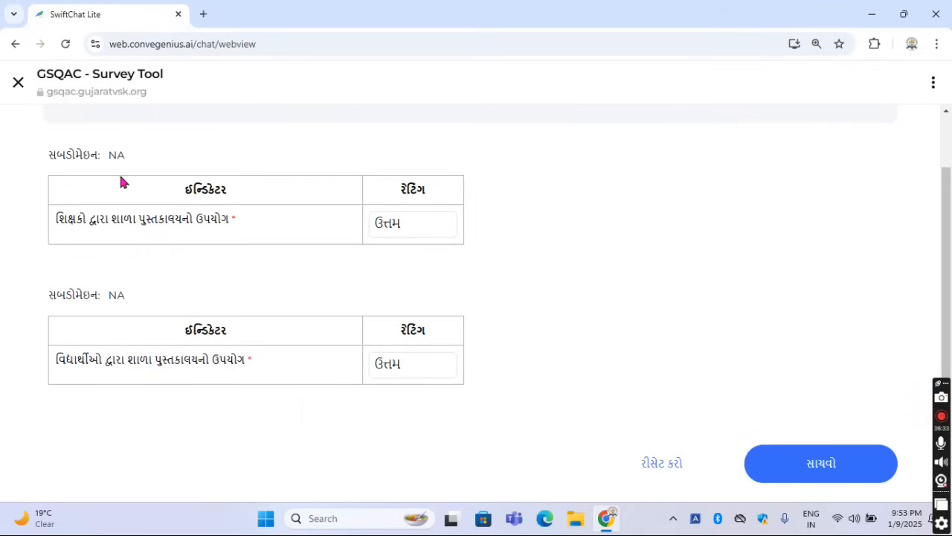
left_click(782, 471)
left_click(423, 330)
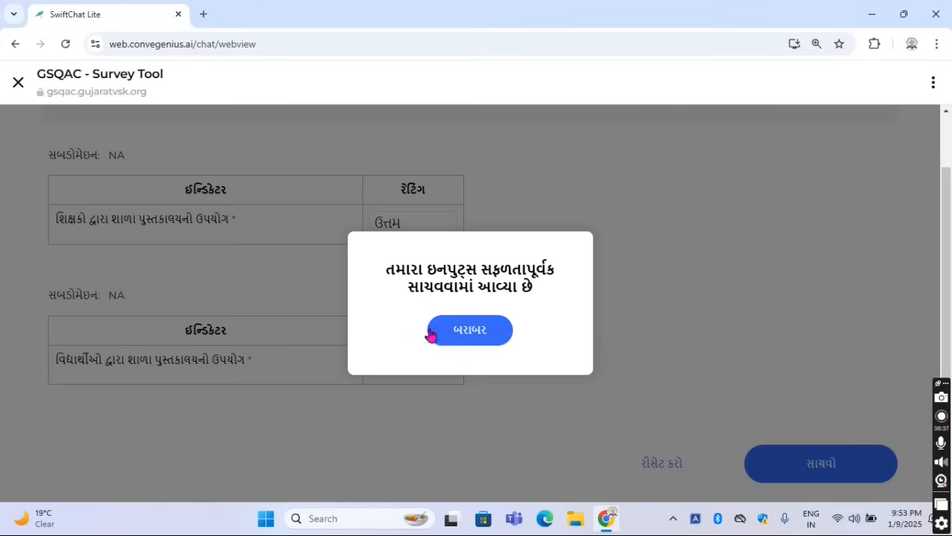
left_click(471, 333)
left_click(504, 352)
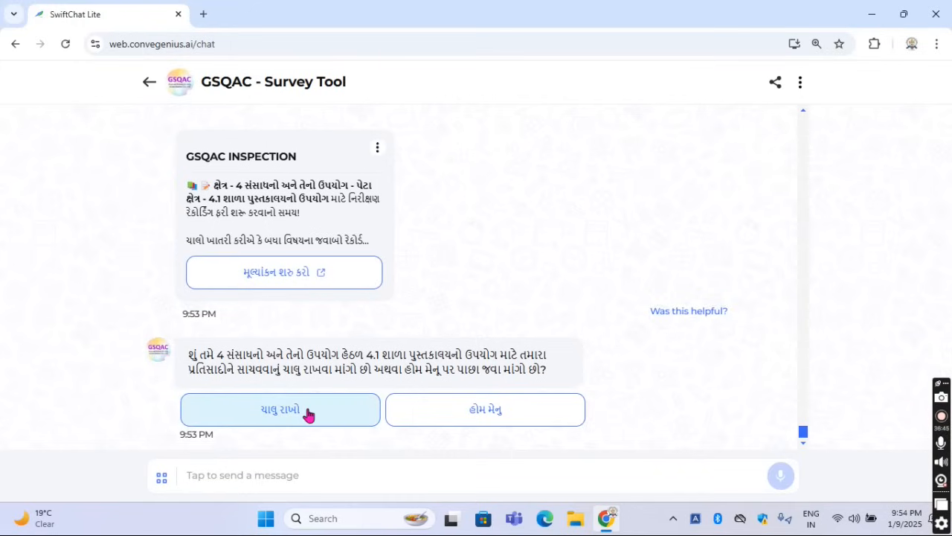
Continue past 4.1, change the sub-area to 4.2 ટેકનોલોજીનો ઉપયોગ and start its evaluation
left_click(308, 414)
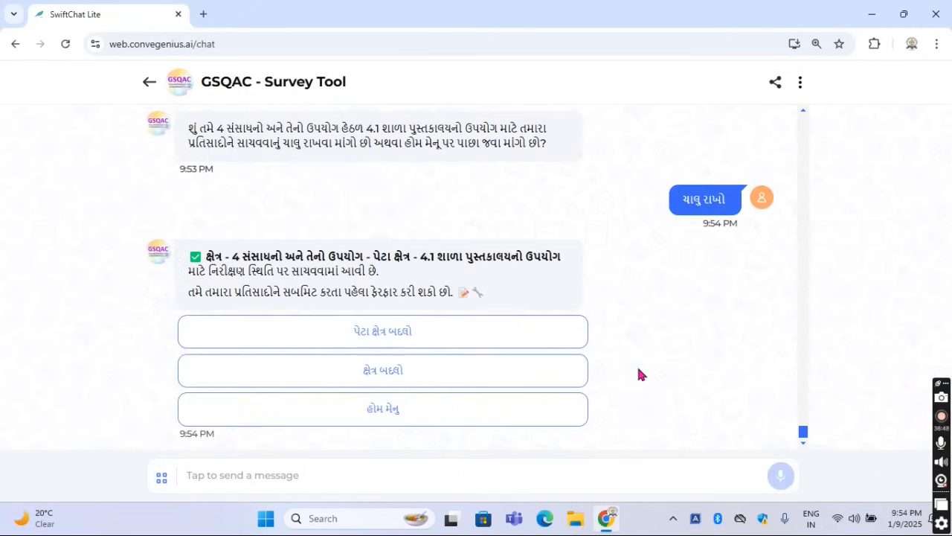
left_click(383, 332)
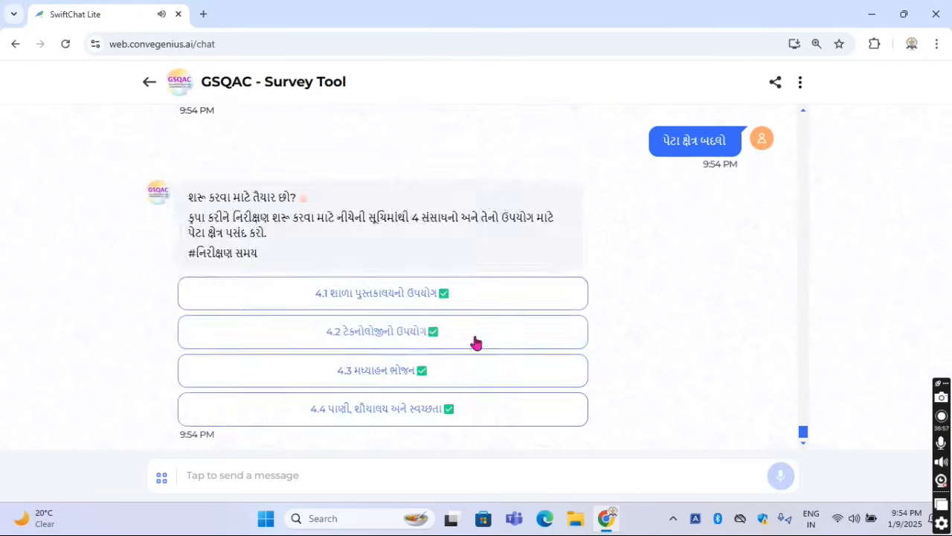
left_click(391, 341)
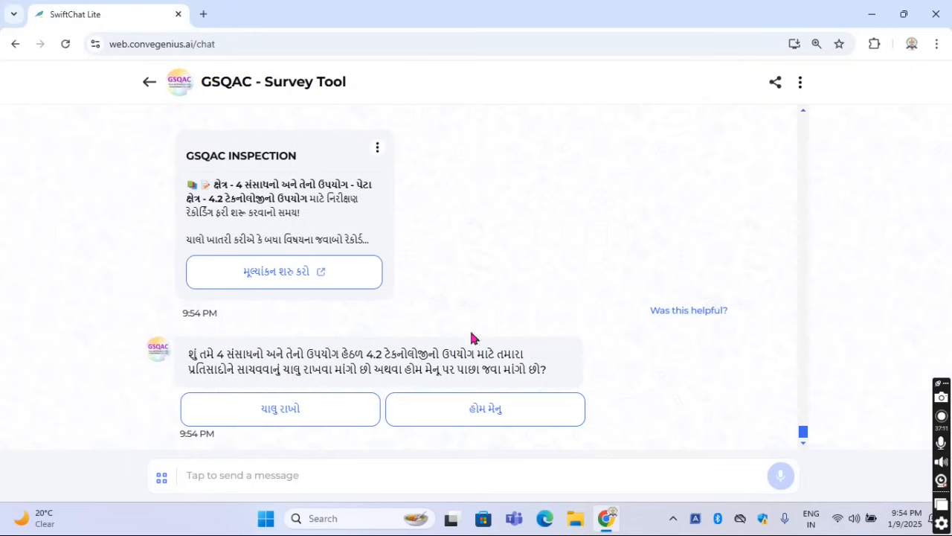
left_click(296, 273)
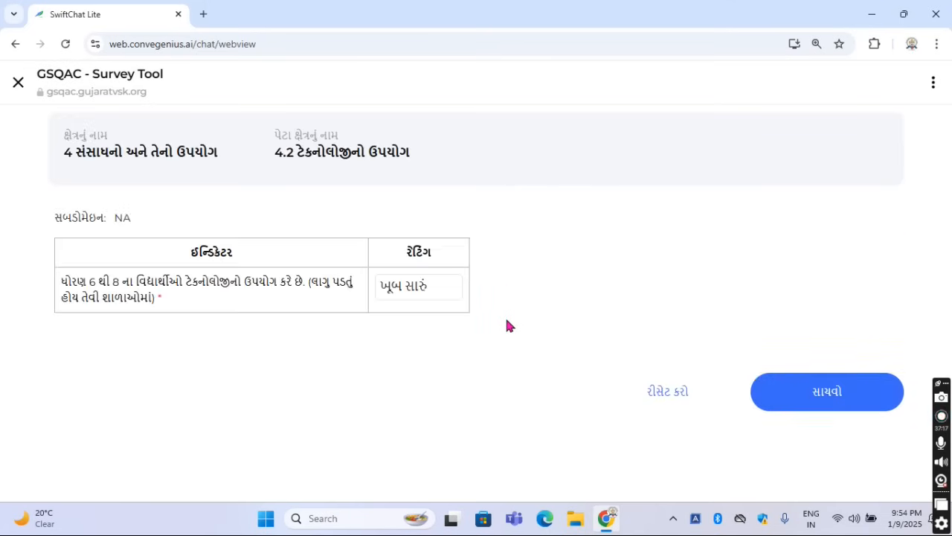
Read the 4.2 indicator on technology use by students of classes 6 to 8 and choose ખૂબ સારું as its rating
left_click_drag(63, 281, 301, 289)
left_click(350, 324)
left_click(446, 288)
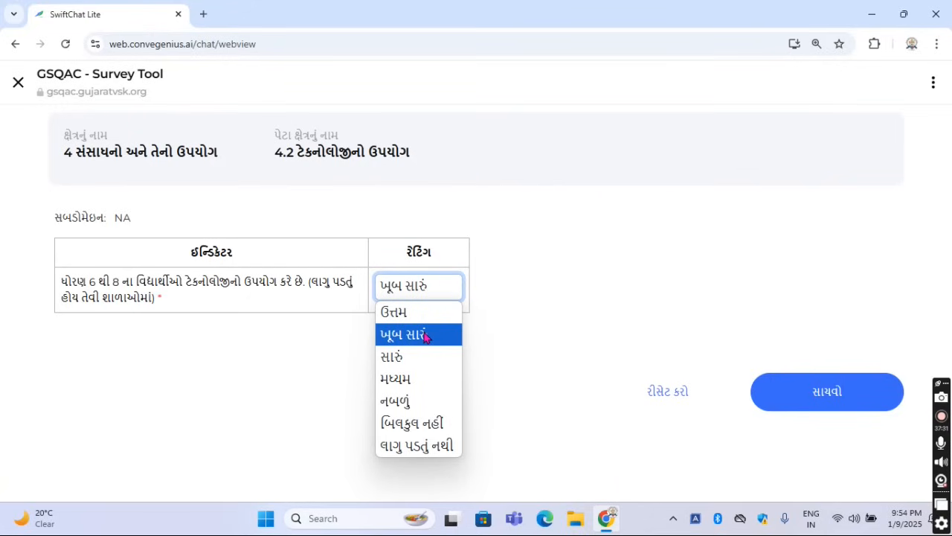
left_click(405, 336)
Save the responses for sub-area 4.2 ટેકનોલોજીનો ઉપયોગ, confirm the save and return to the chat
left_click(850, 404)
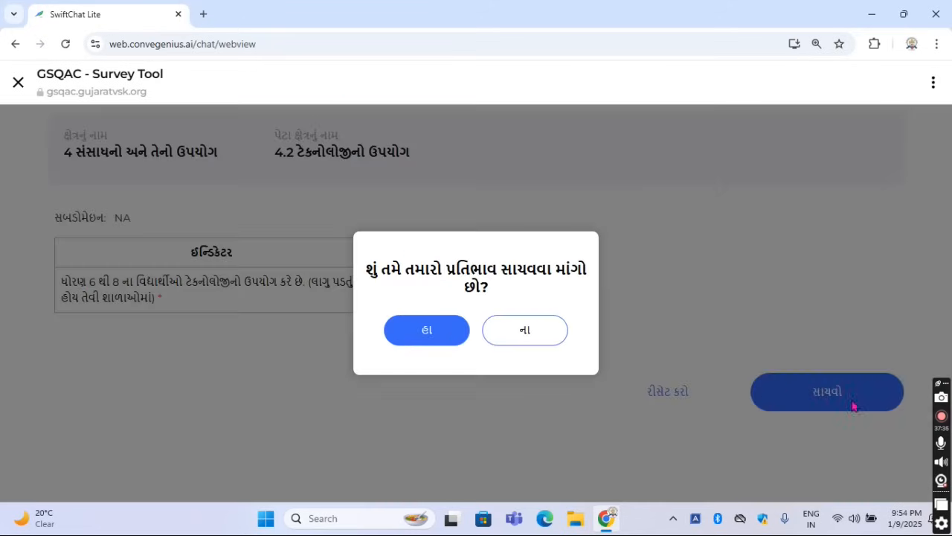
left_click(440, 335)
left_click(506, 336)
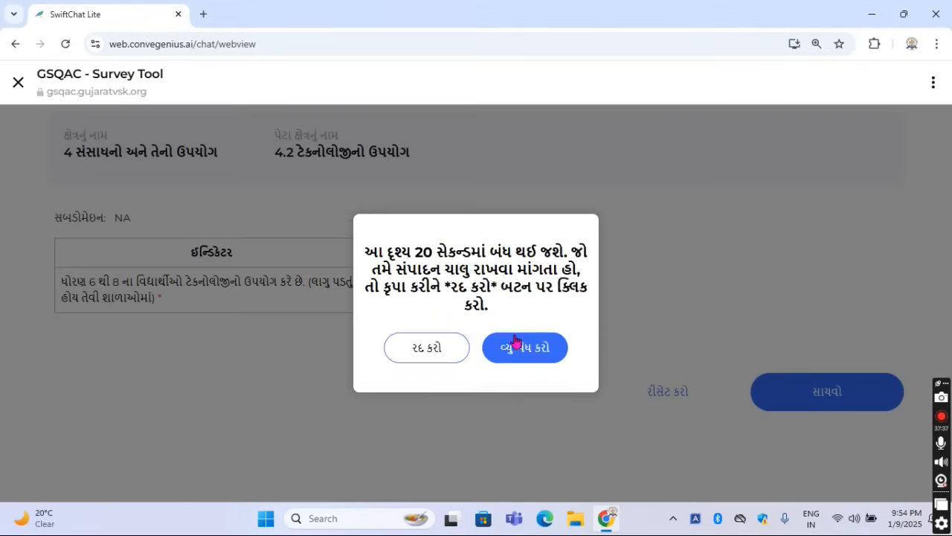
left_click(537, 347)
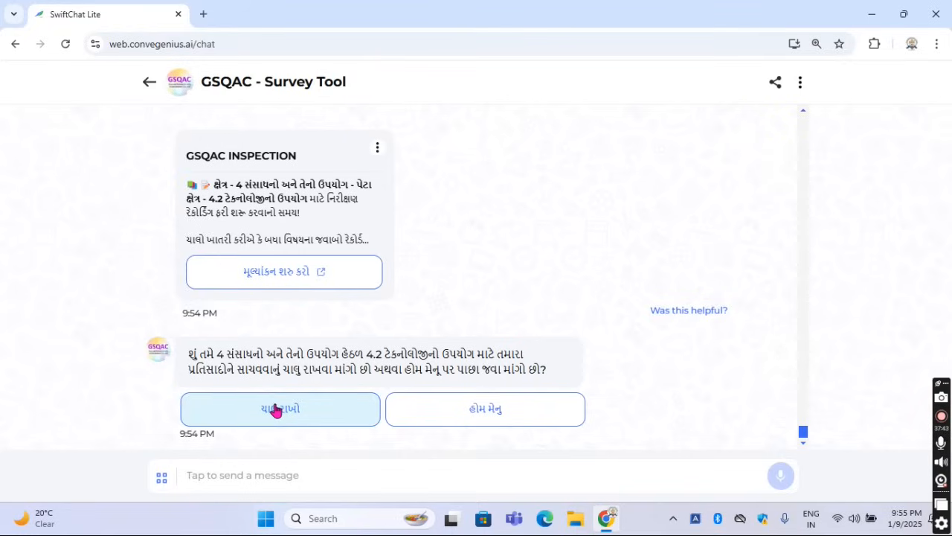
Continue past 4.2, change the sub-area to 4.3 મધ્યાહન ભોજન and start its evaluation
left_click(276, 409)
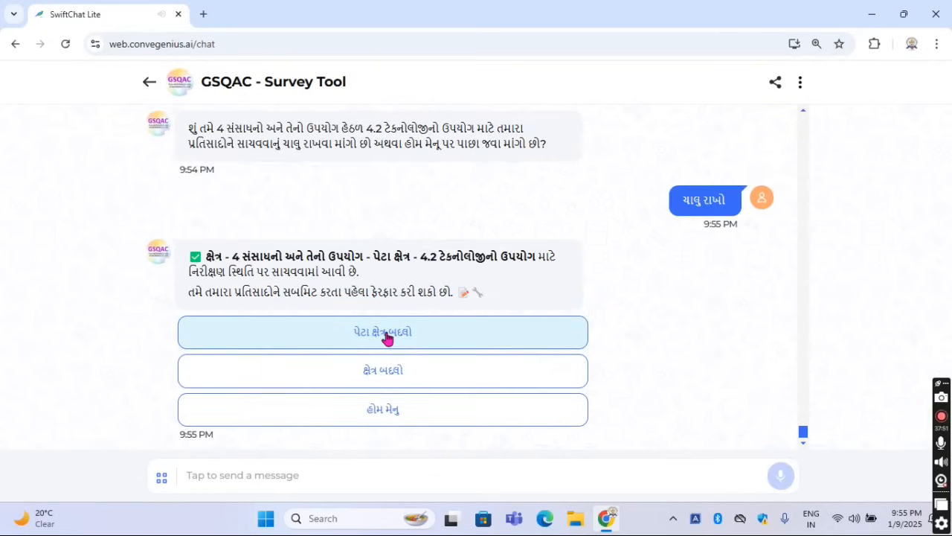
left_click(386, 337)
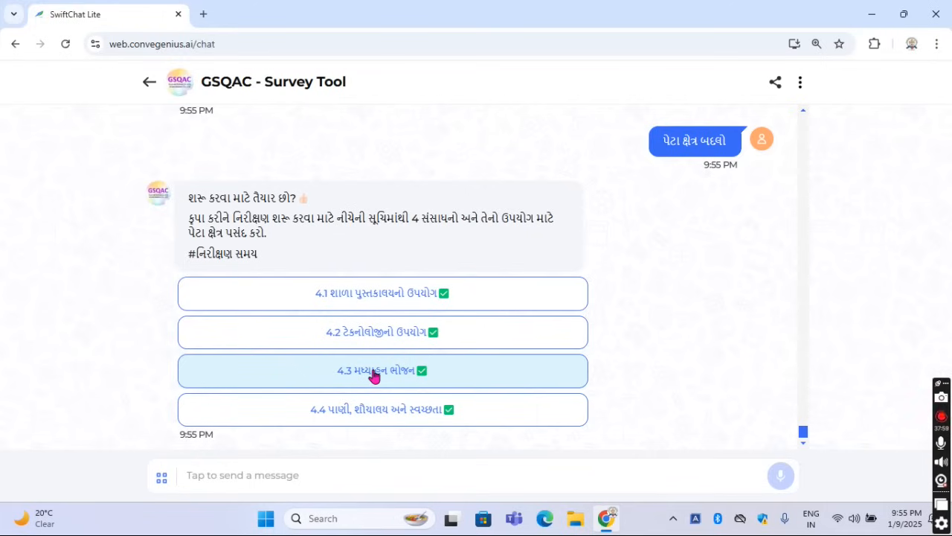
left_click(375, 371)
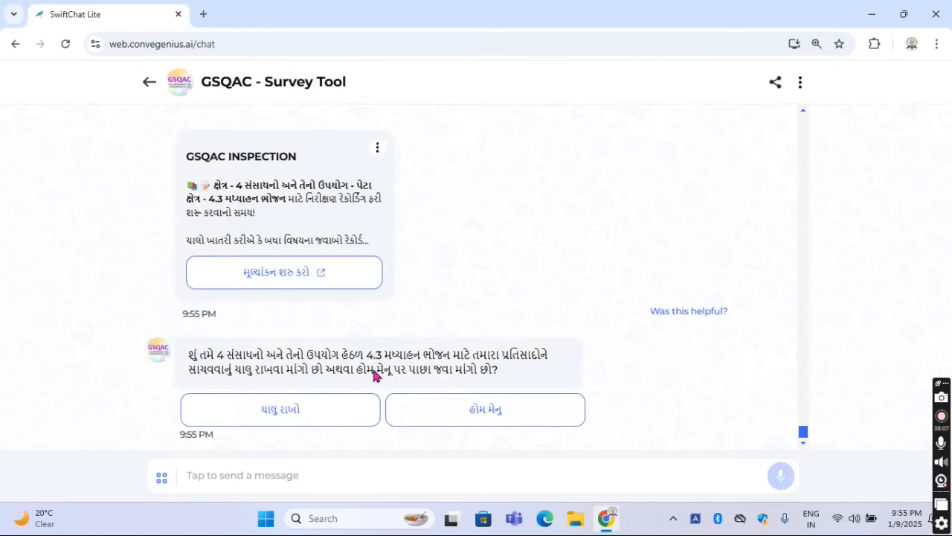
left_click(285, 274)
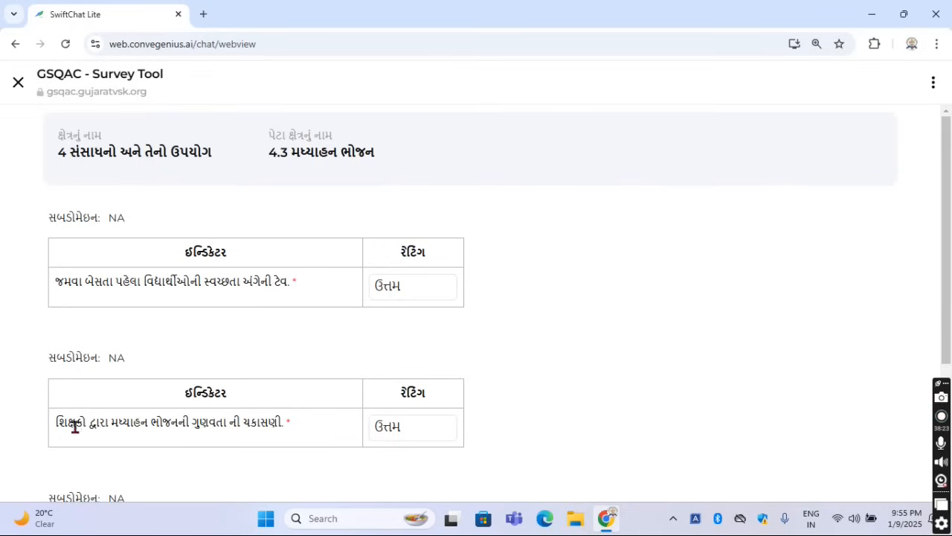
Read the 4.3 indicators on teachers' checking of midday meal quality and on cleanliness of meal areas, equipment and utensils
left_click_drag(59, 423, 279, 436)
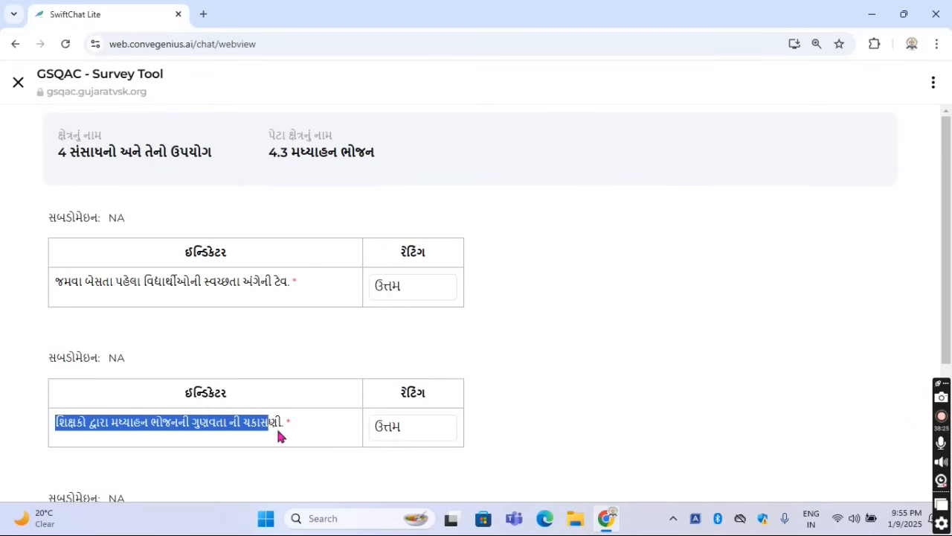
left_click(318, 419)
scroll(318, 417, "down", 3)
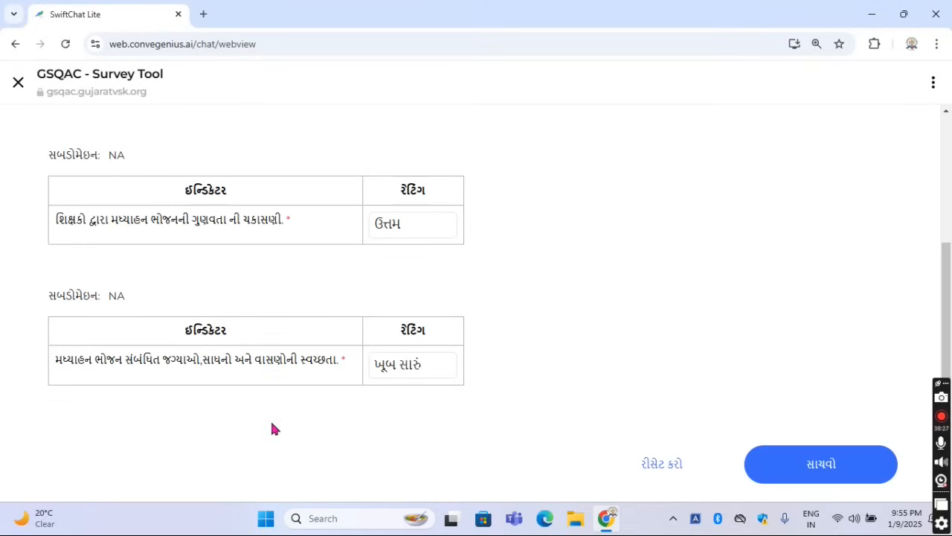
left_click_drag(55, 362, 222, 378)
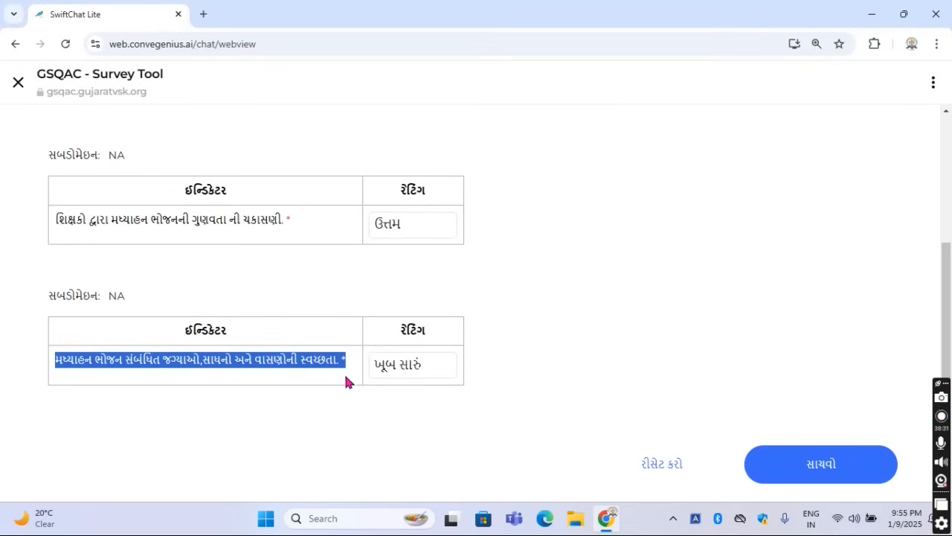
left_click(331, 391)
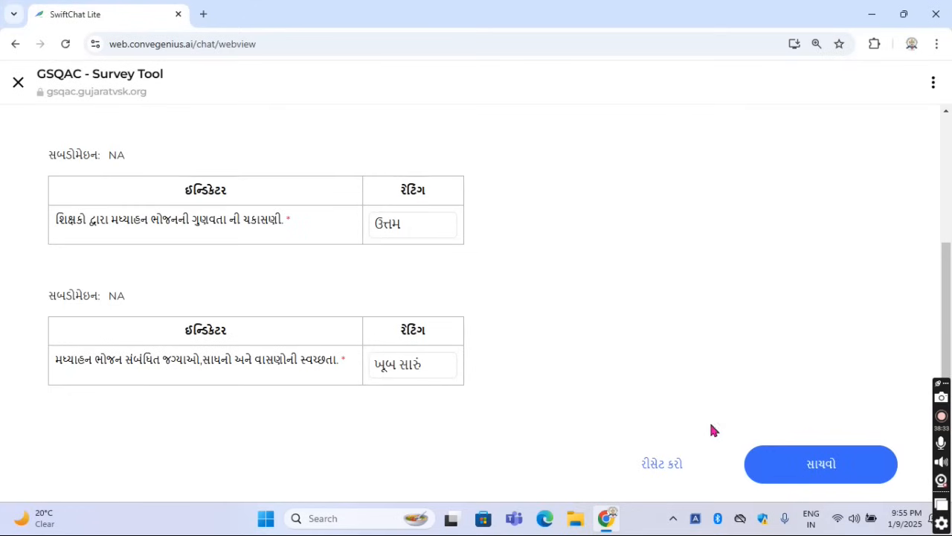
scroll(612, 395, "up", 2)
scroll(654, 417, "down", 2)
Save the responses for sub-area 4.3 મધ્યાહન ભોજન, confirm the save and return to the chat
left_click(790, 463)
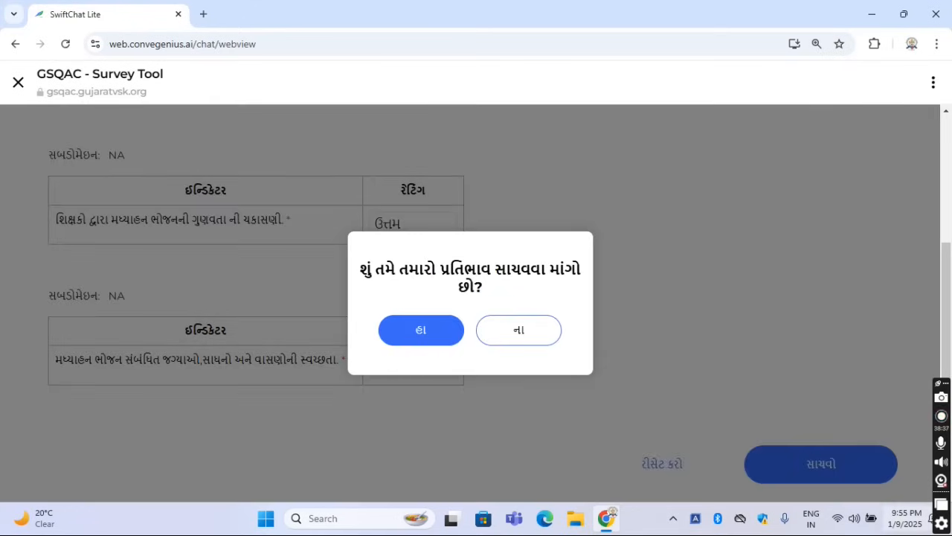
left_click(395, 339)
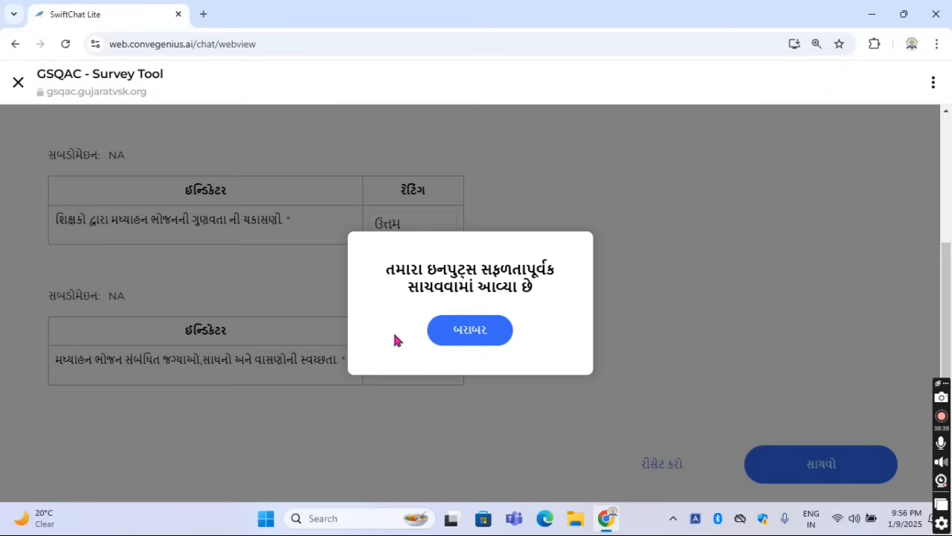
left_click(481, 345)
left_click(523, 350)
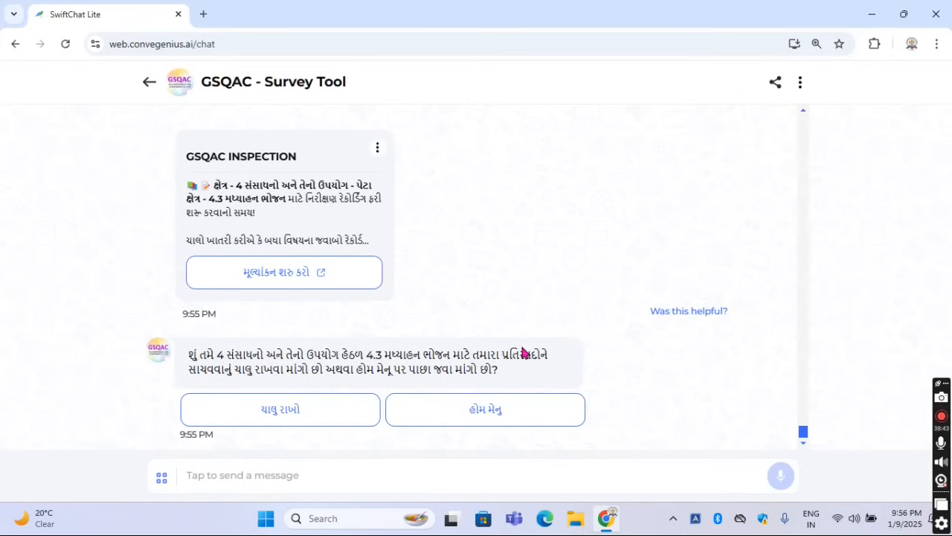
Continue past 4.3, change the sub-area to 4.4 પાણી, શૌચાલય અને સ્વચ્છતા and start its evaluation
left_click(291, 410)
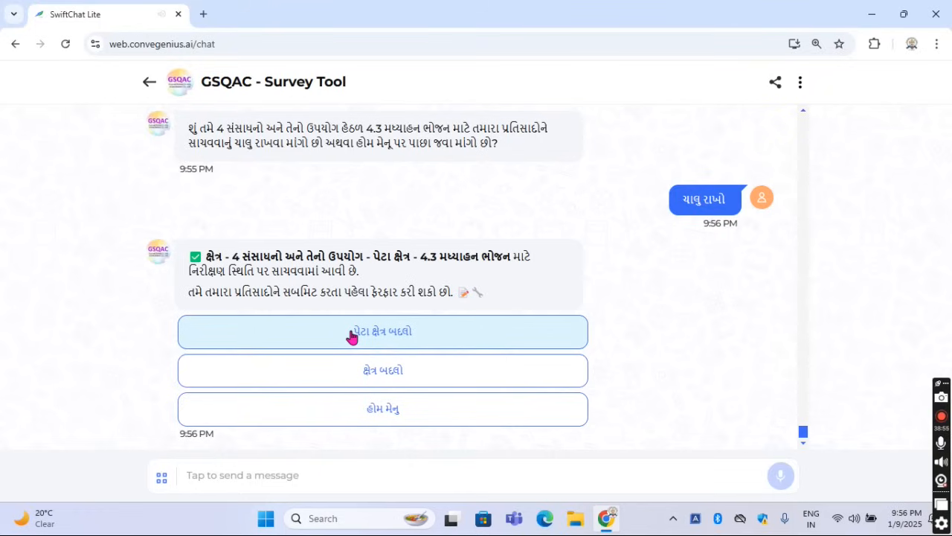
left_click(353, 336)
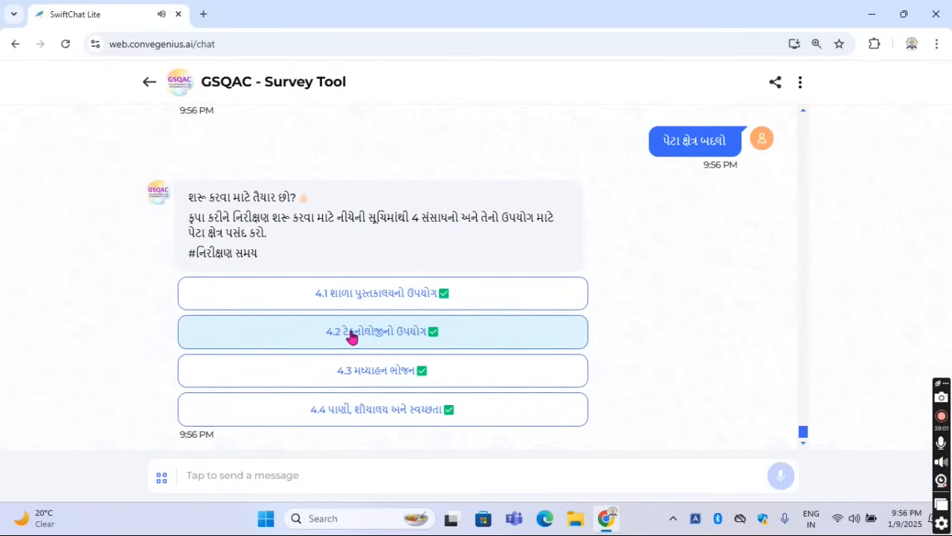
left_click(378, 410)
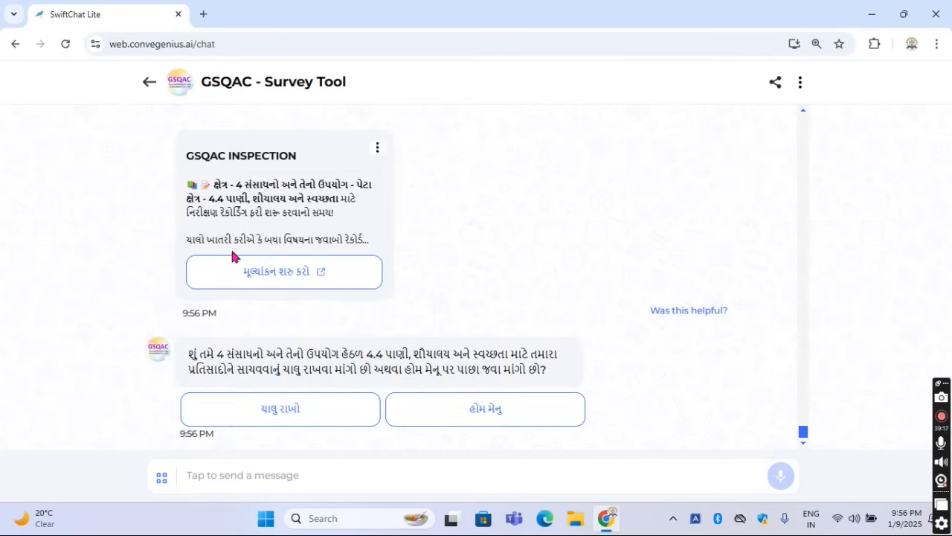
left_click(260, 278)
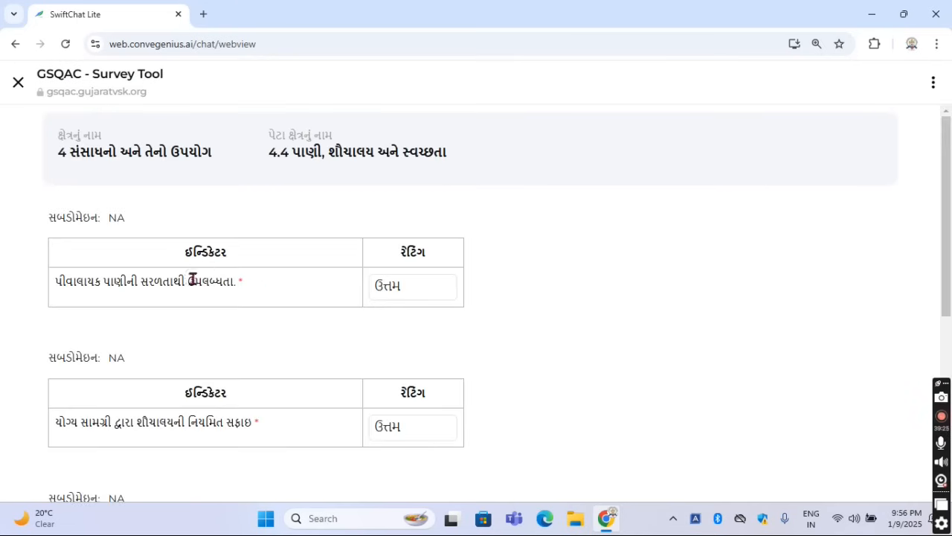
Read the first three 4.4 indicators, on drinking water availability, regular toilet cleaning and water availability in toilets
left_click_drag(90, 282, 242, 293)
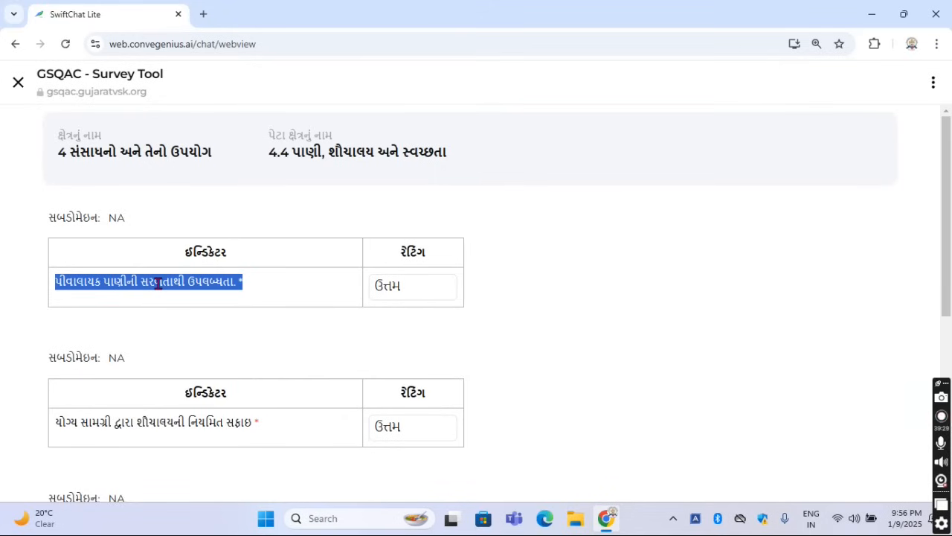
left_click(278, 283)
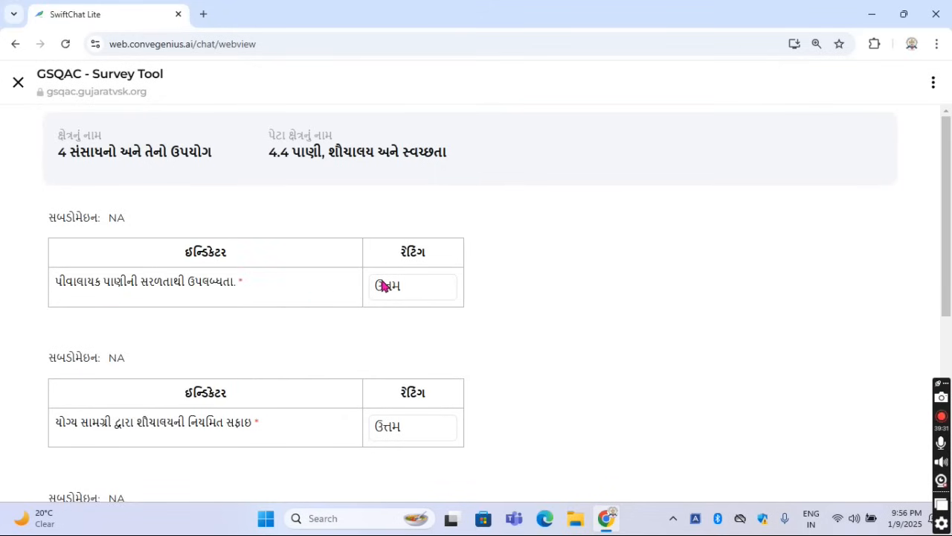
scroll(213, 419, "down", 2)
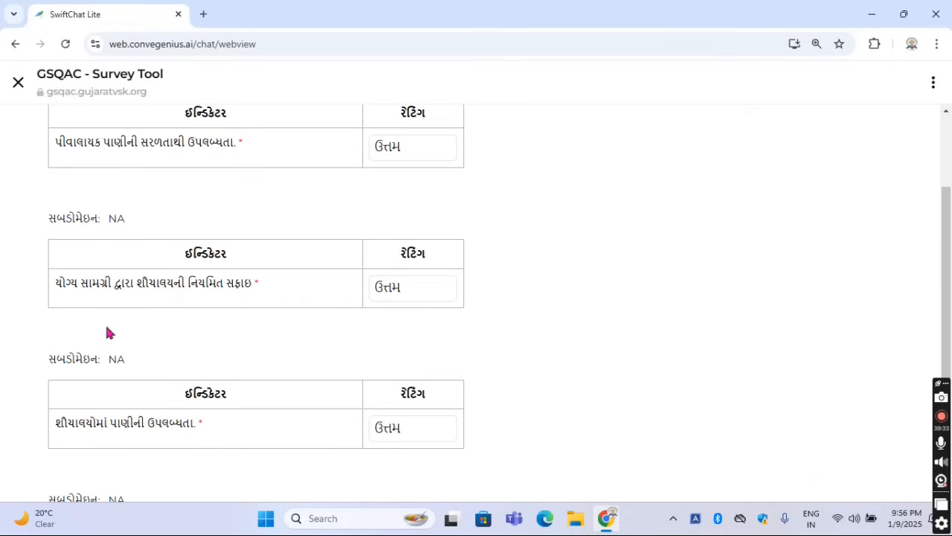
left_click_drag(137, 284, 274, 292)
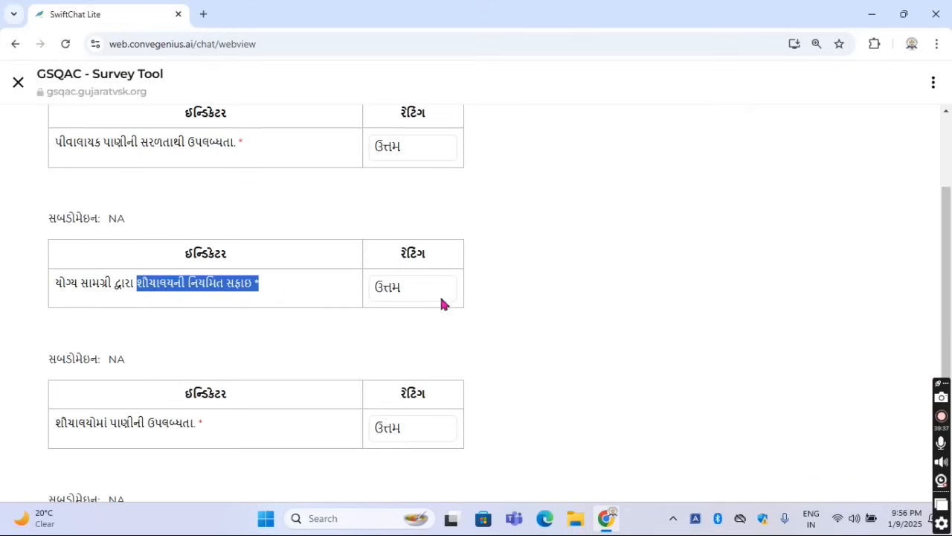
scroll(236, 335, "down", 2)
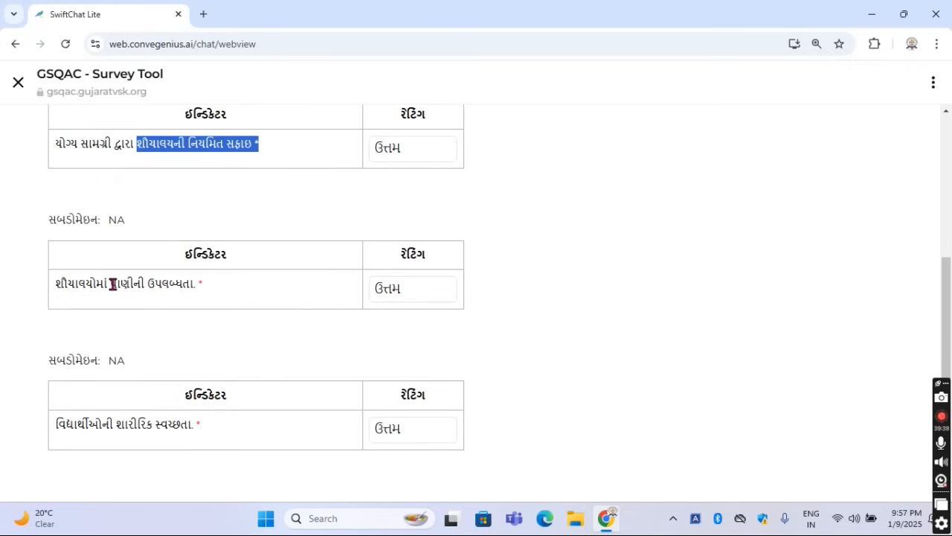
left_click_drag(110, 283, 203, 283)
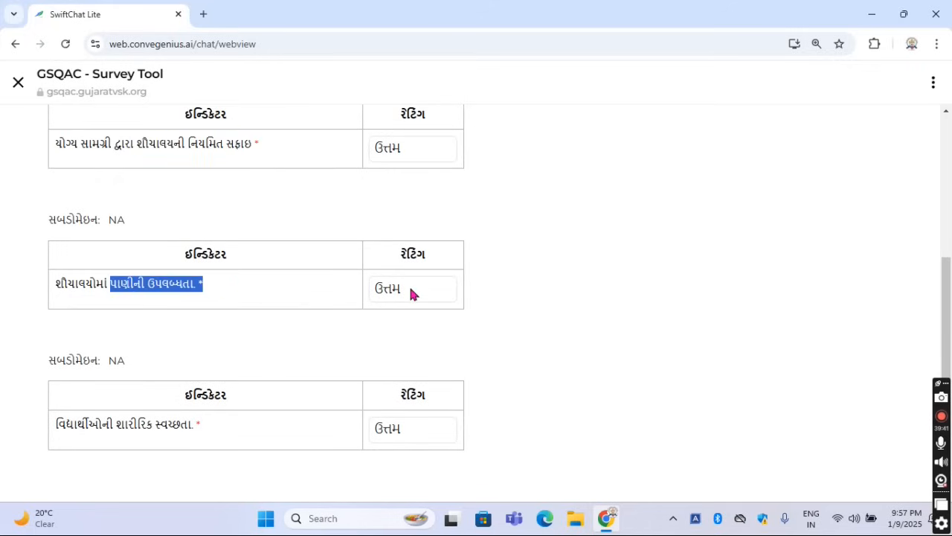
Read the last 4.4 indicator, on students' physical cleanliness, and view its rating options
scroll(246, 341, "down", 1)
left_click_drag(111, 359, 272, 370)
left_click(268, 363)
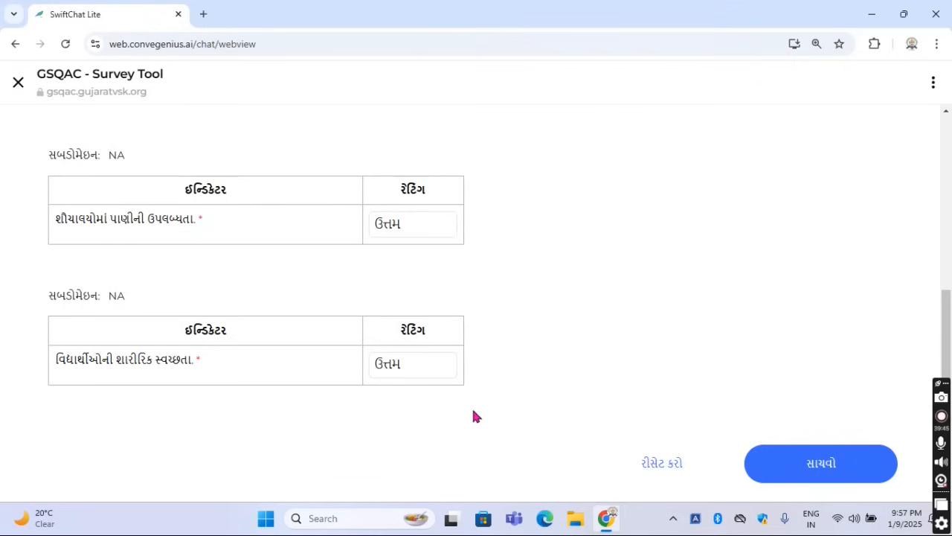
left_click(423, 371)
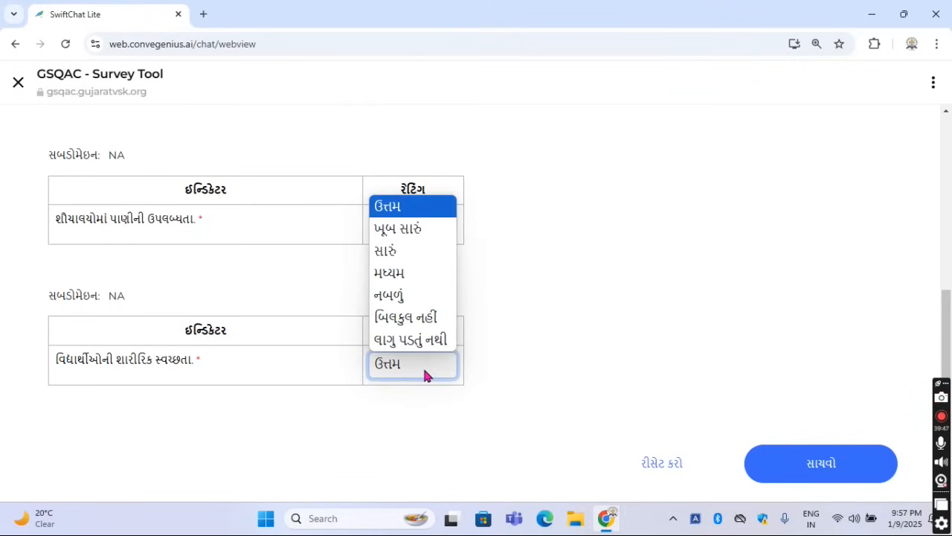
left_click(422, 365)
Save the responses for sub-area 4.4 પાણી, શૌચાલય અને સ્વચ્છતા, confirm the save and continue in the chat
left_click(813, 461)
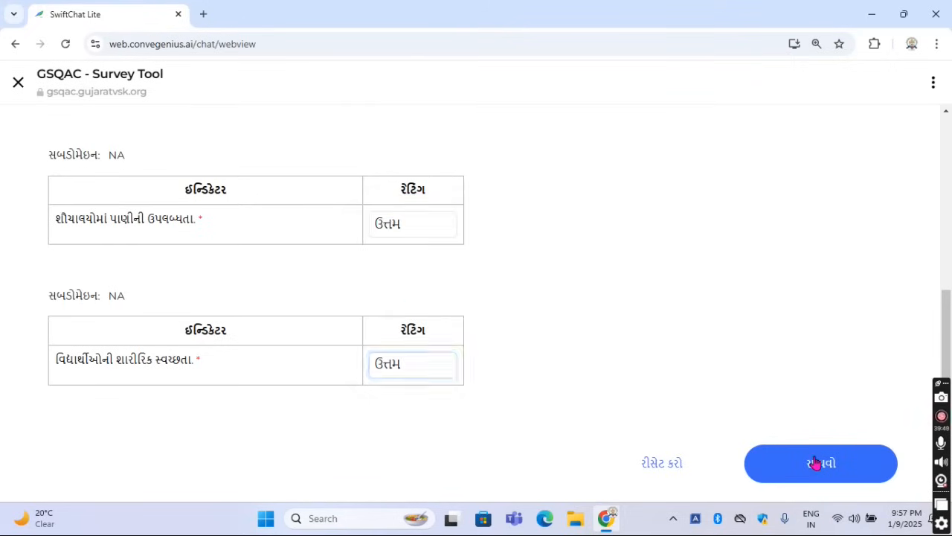
left_click(421, 335)
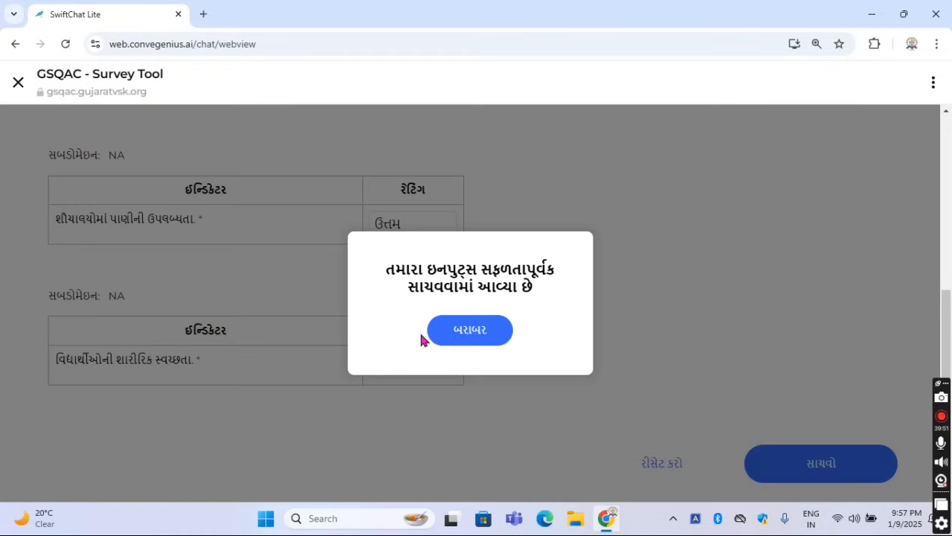
left_click(460, 336)
left_click(516, 358)
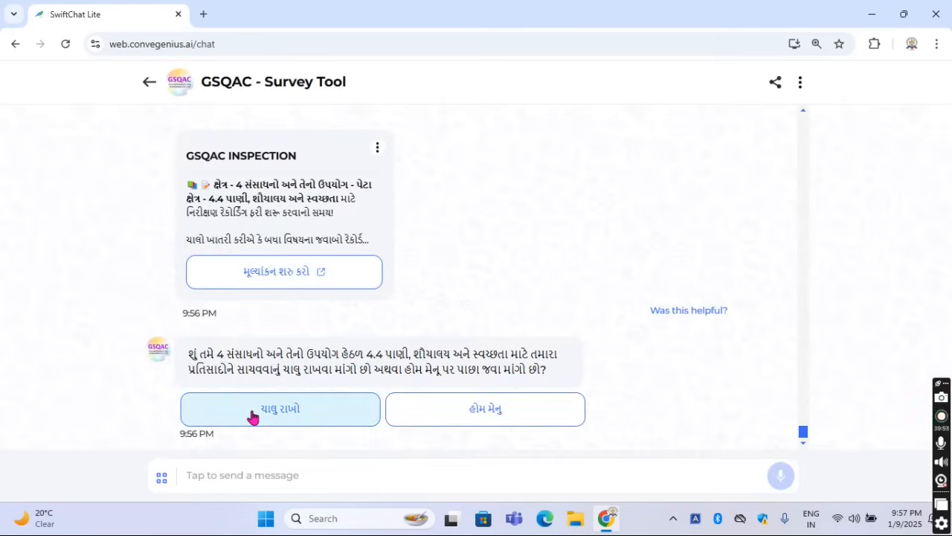
left_click(253, 415)
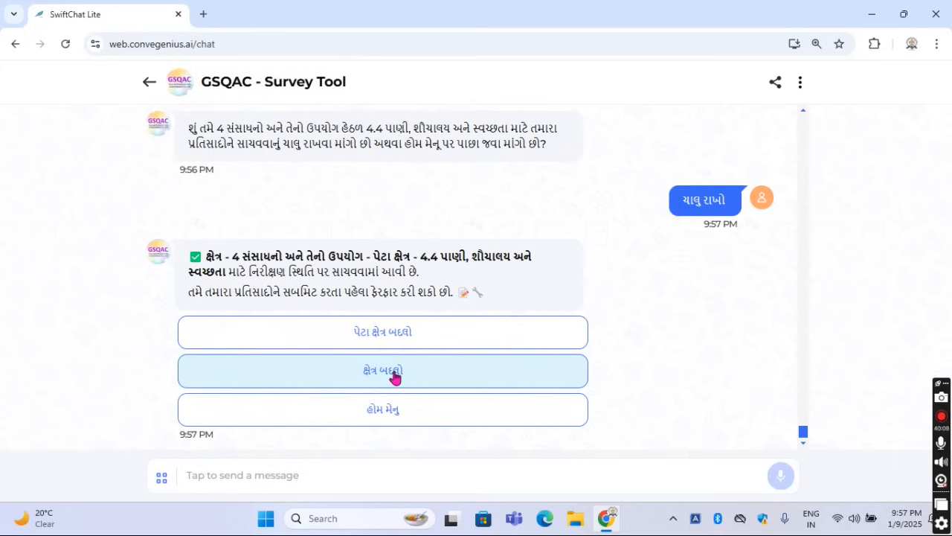
Change the area to 6 વાંચન, લેખન અને ગણન, choose sub-area 6.1 and start its evaluation
left_click(395, 378)
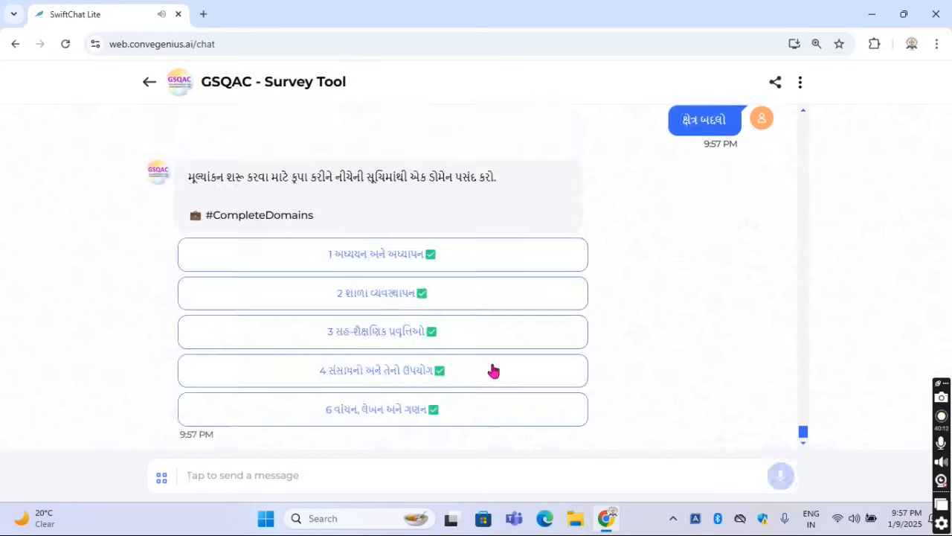
left_click(384, 413)
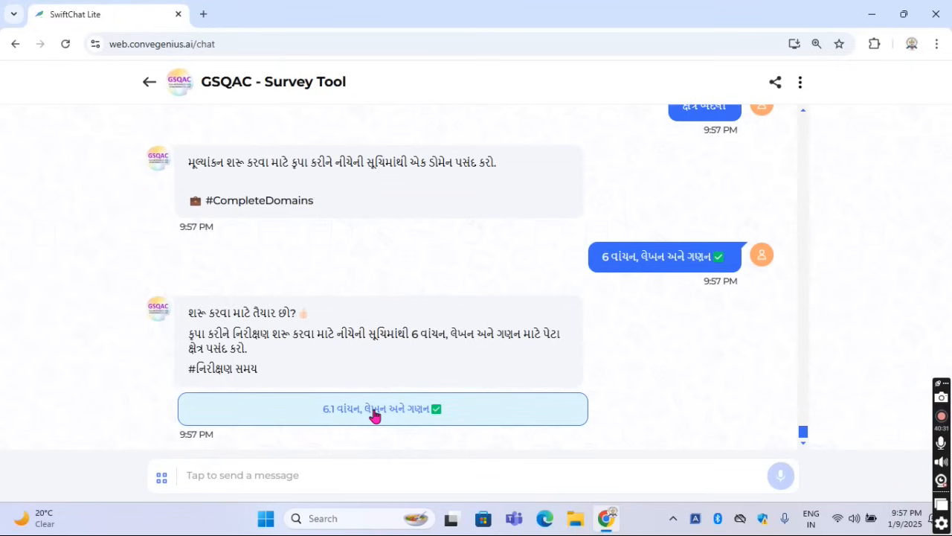
left_click(374, 415)
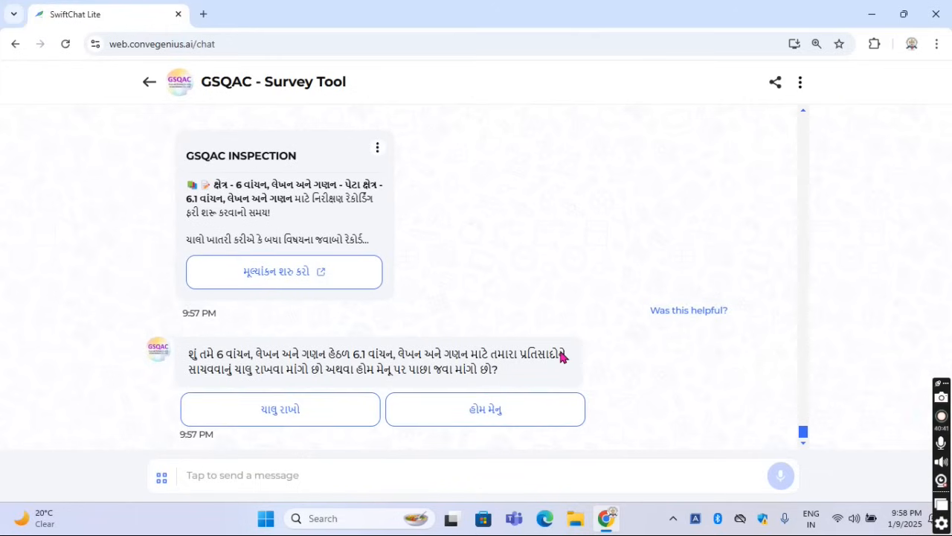
left_click(272, 276)
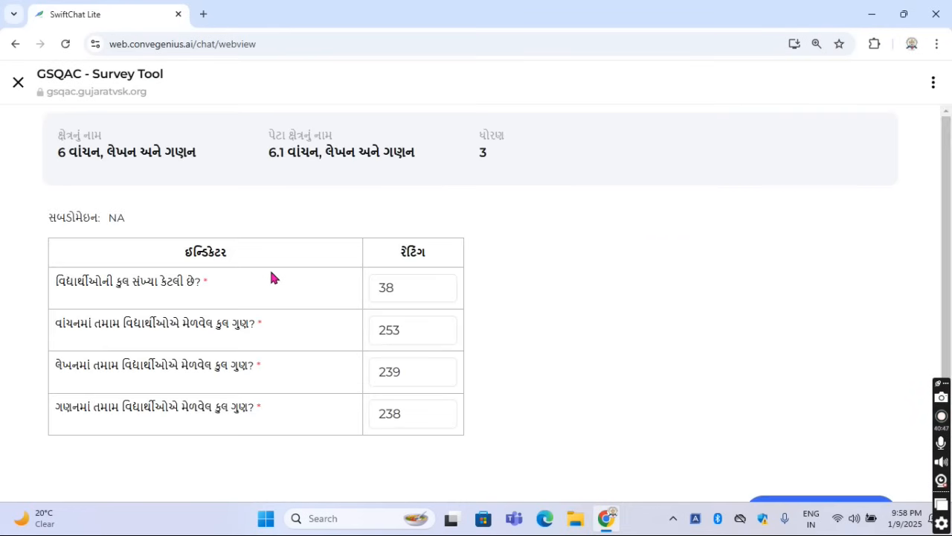
Read the four 6.1 indicators, on the total number of students and their total marks in reading, writing and arithmetic
left_click_drag(55, 281, 212, 283)
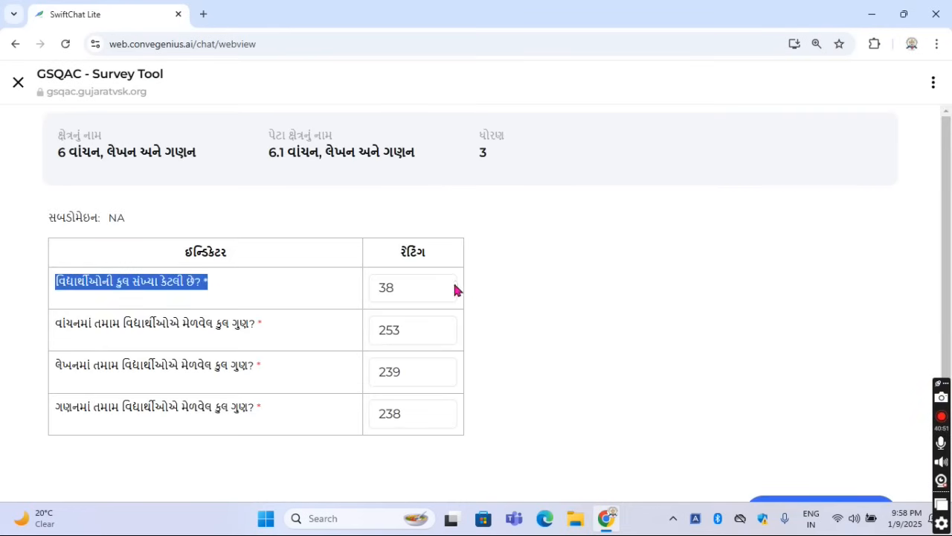
left_click(216, 348)
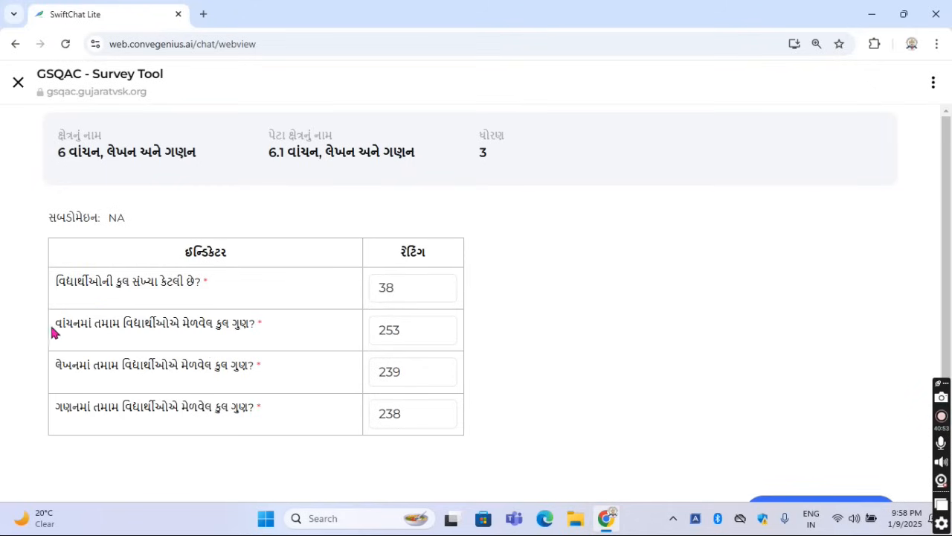
left_click_drag(55, 325, 262, 327)
left_click(272, 326)
left_click_drag(56, 323, 260, 327)
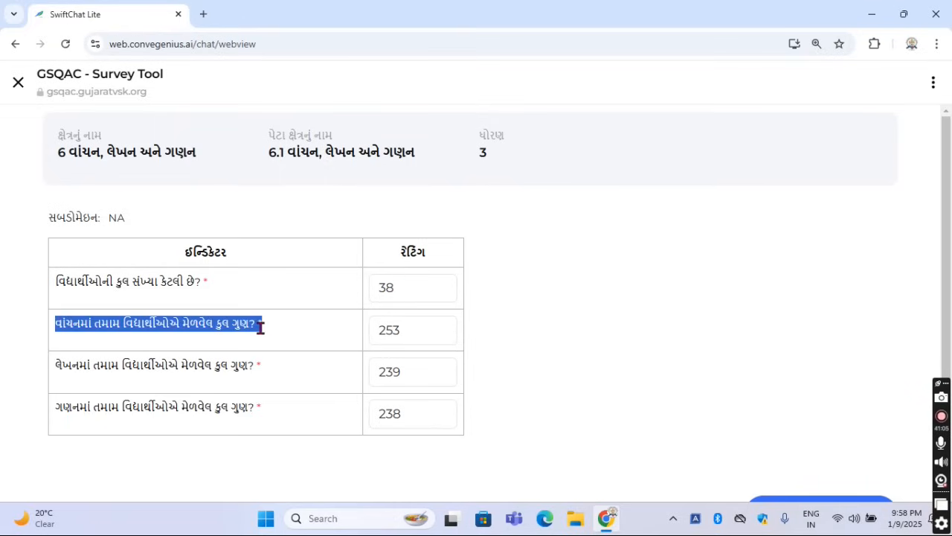
left_click(284, 324)
left_click_drag(52, 369, 291, 365)
left_click(291, 365)
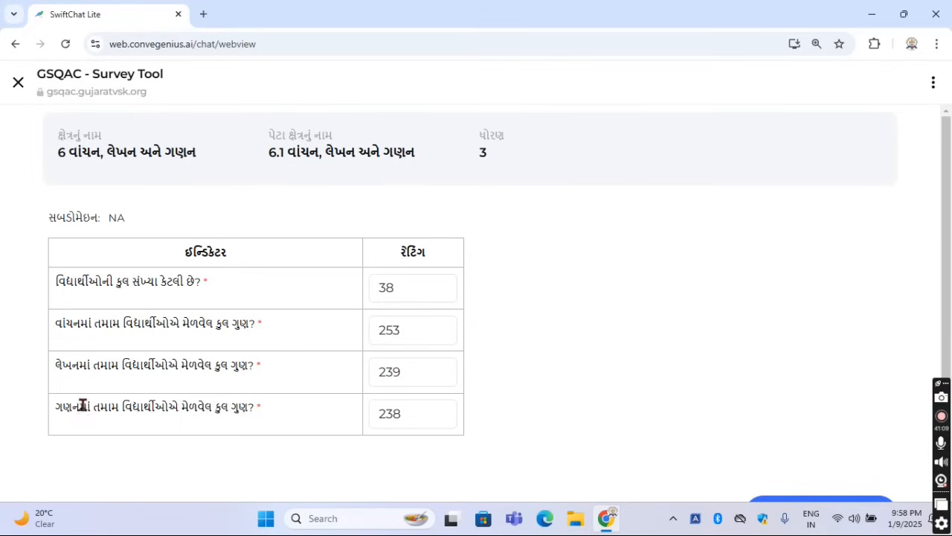
left_click_drag(58, 410, 264, 421)
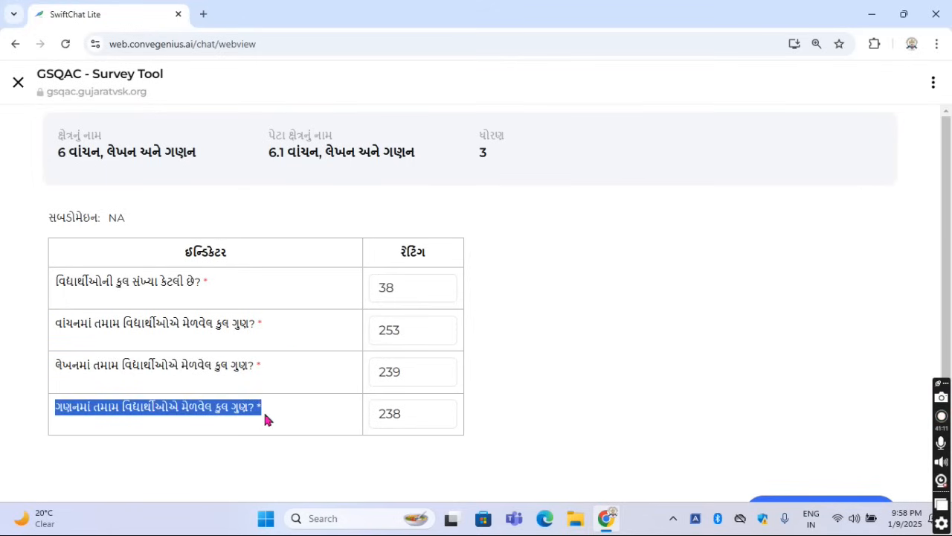
Save the responses for sub-area 6.1 વાંચન, લેખન અને ગણન, confirm the save and continue in the chat
scroll(526, 394, "down", 1)
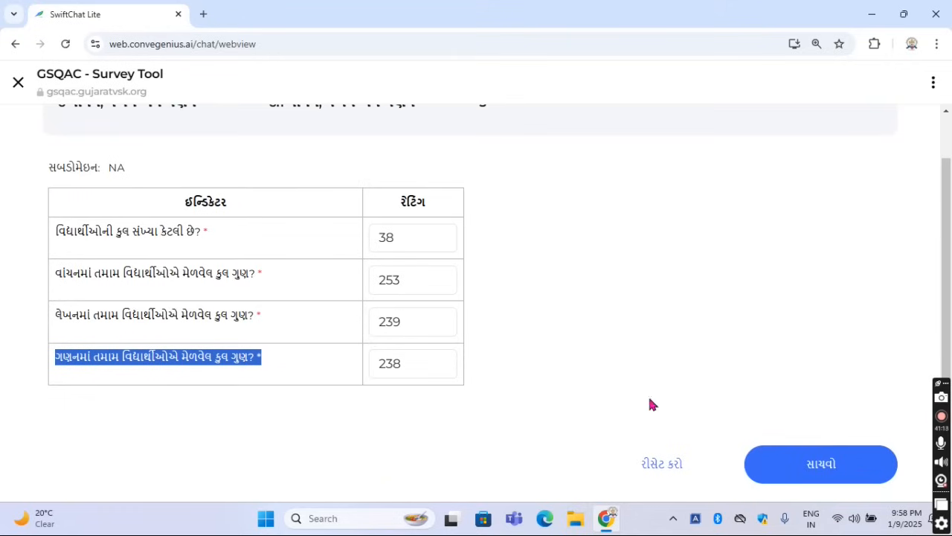
left_click(822, 465)
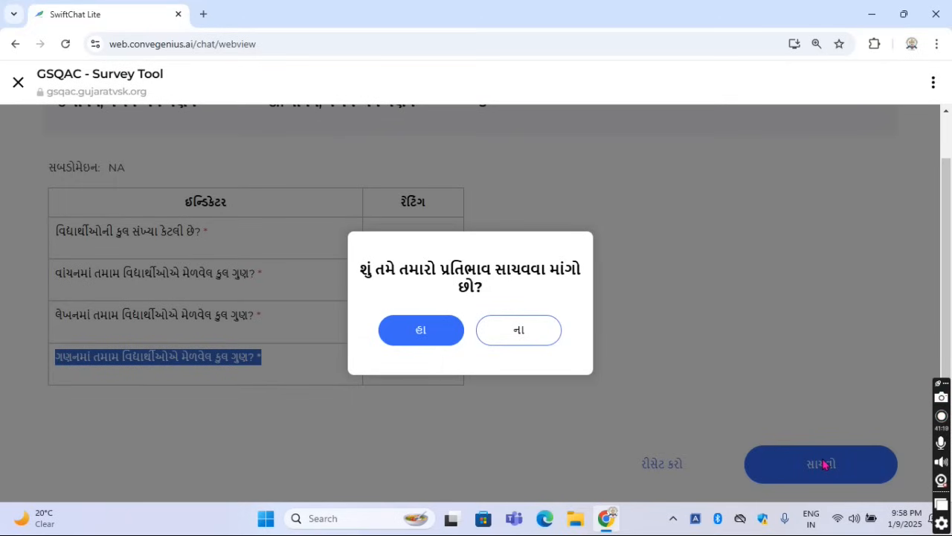
left_click(411, 329)
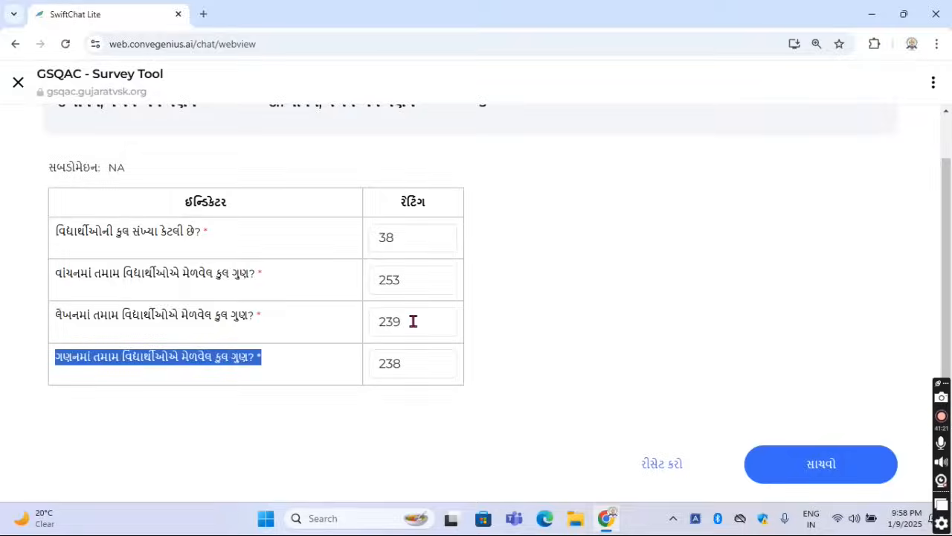
left_click(470, 329)
left_click(513, 350)
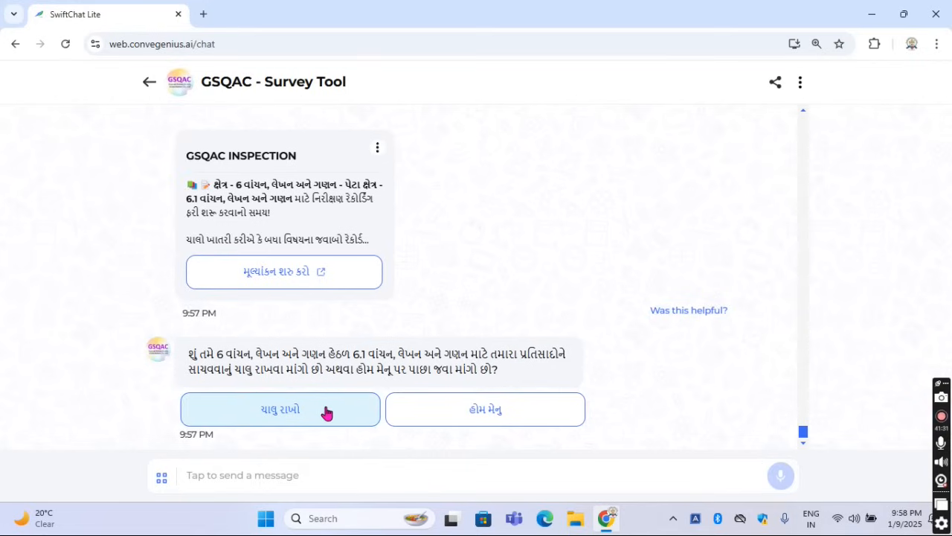
left_click(326, 413)
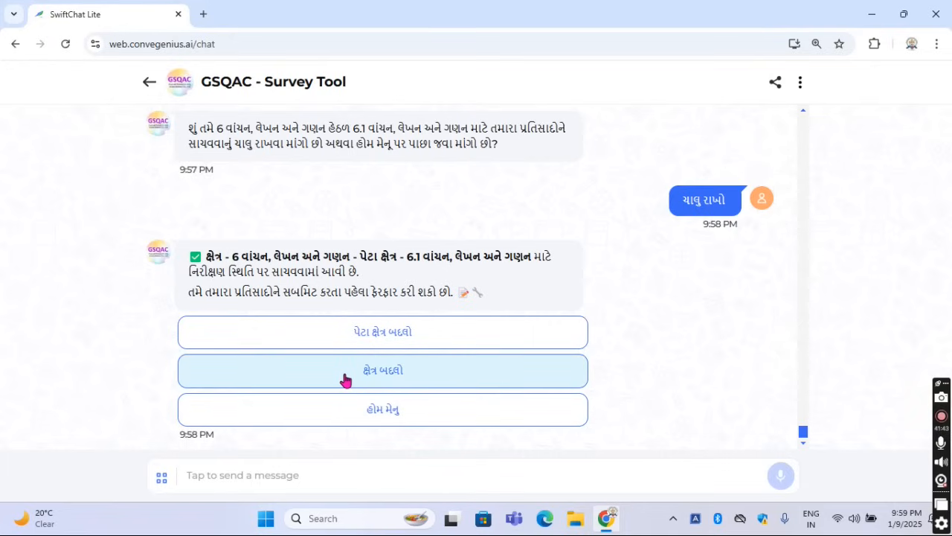
Request a change of area from 6 વાંચન, લેખન અને ગણન
left_click(346, 378)
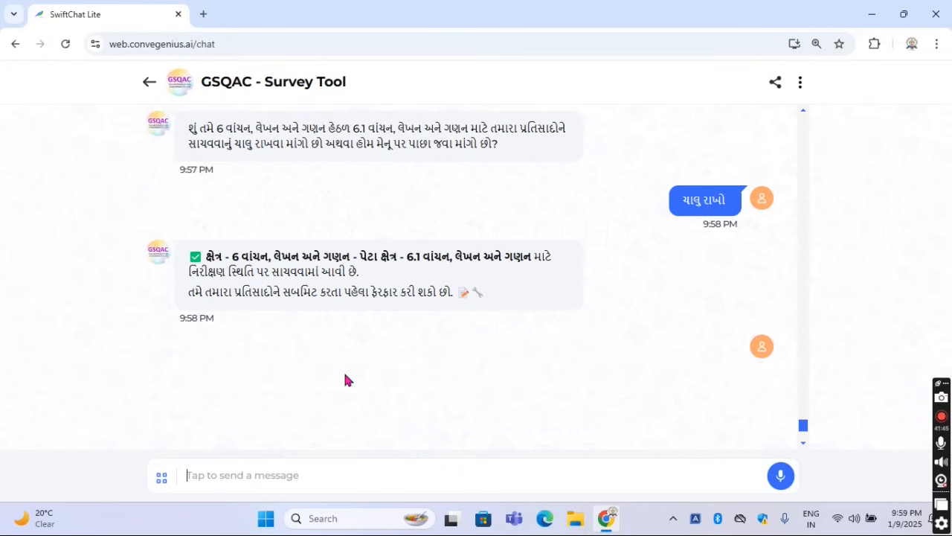